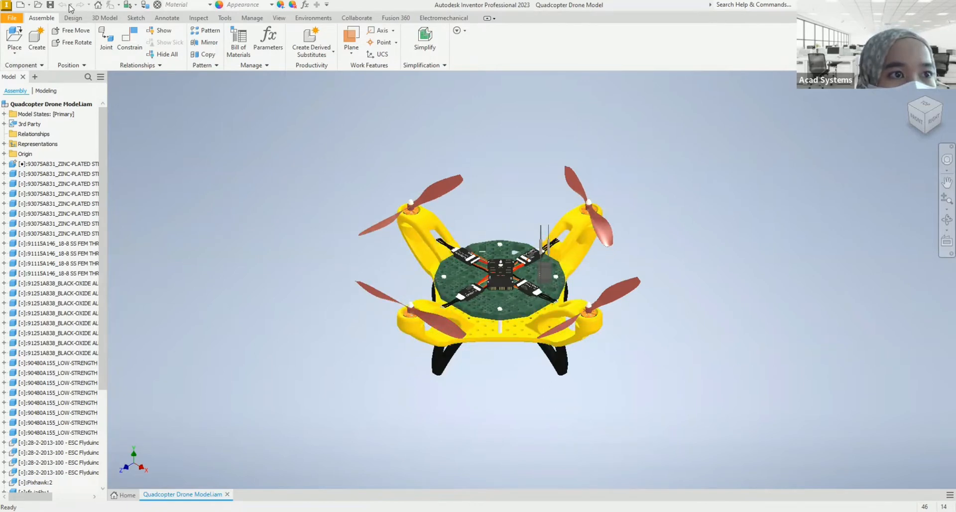
# - Create a new presentation file from the metric Standard (mm).ipn template
pyautogui.click(23, 8)
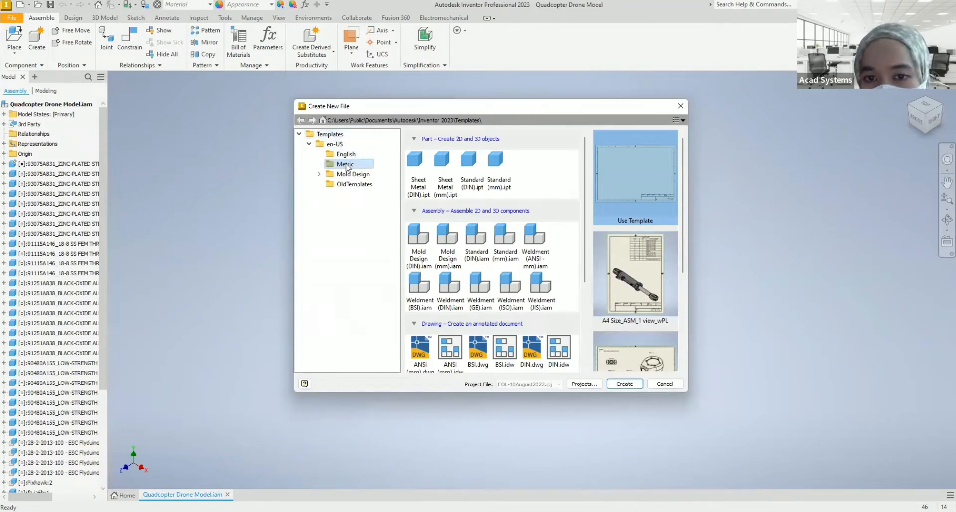
pyautogui.scroll(-3, 499, 209)
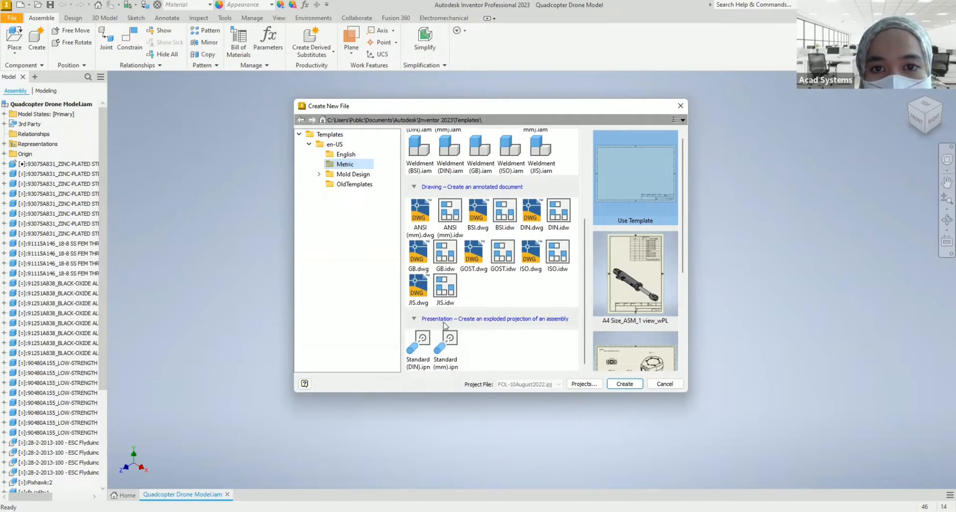
pyautogui.scroll(3, 444, 325)
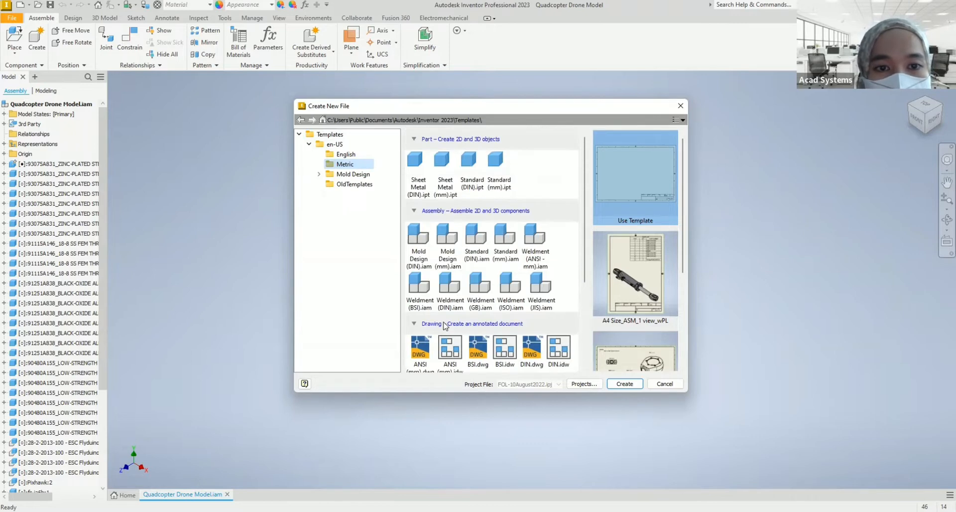
pyautogui.scroll(-3, 445, 327)
pyautogui.scroll(-1, 444, 328)
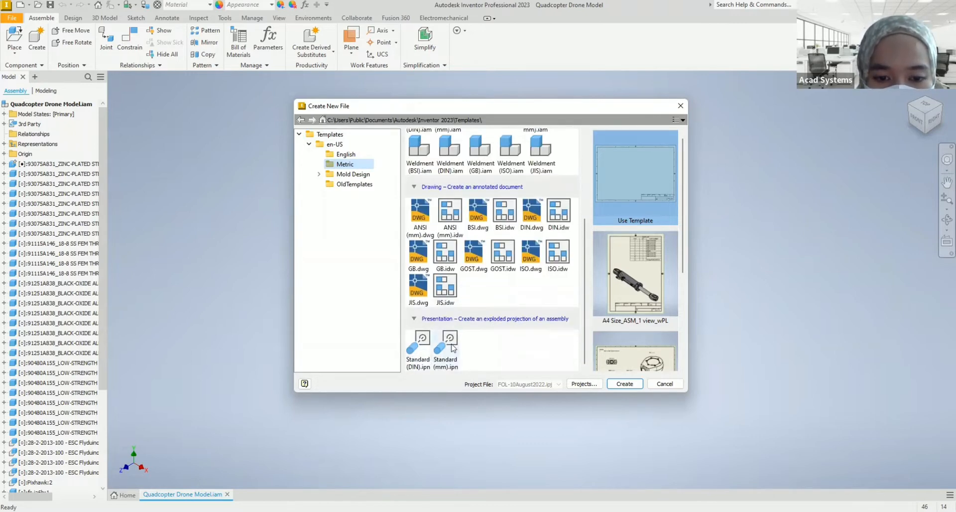
pyautogui.click(450, 348)
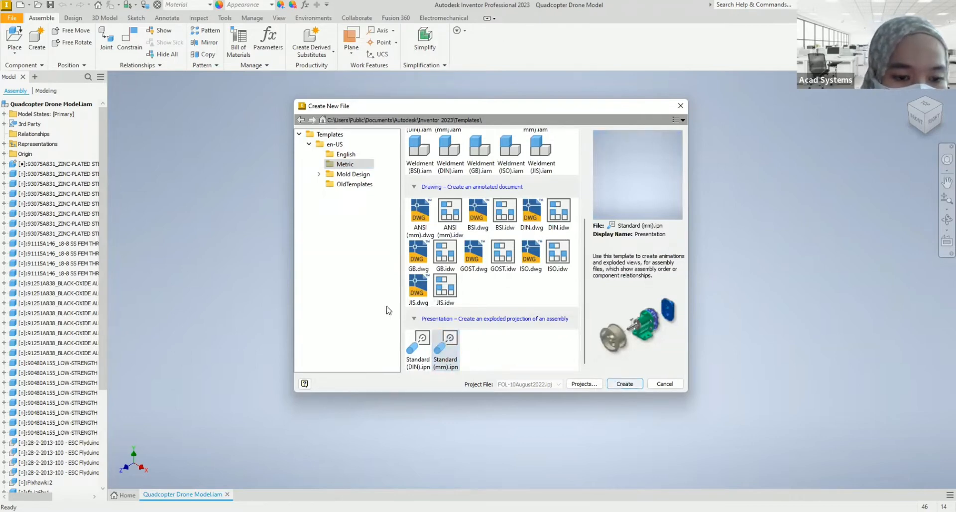
pyautogui.press('Return')
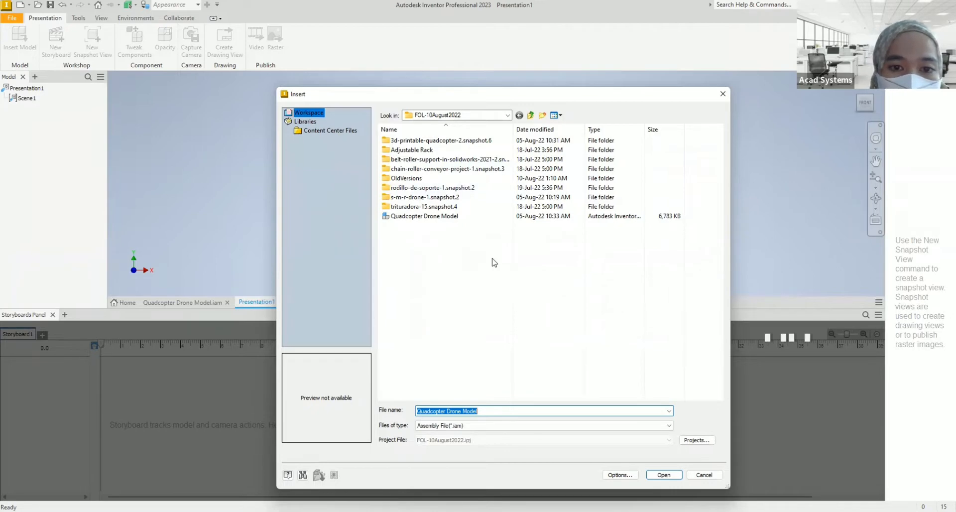
# - Insert the Quadcopter Drone Model assembly from the FOL-10August2022 workspace into the presentation
pyautogui.click(458, 218)
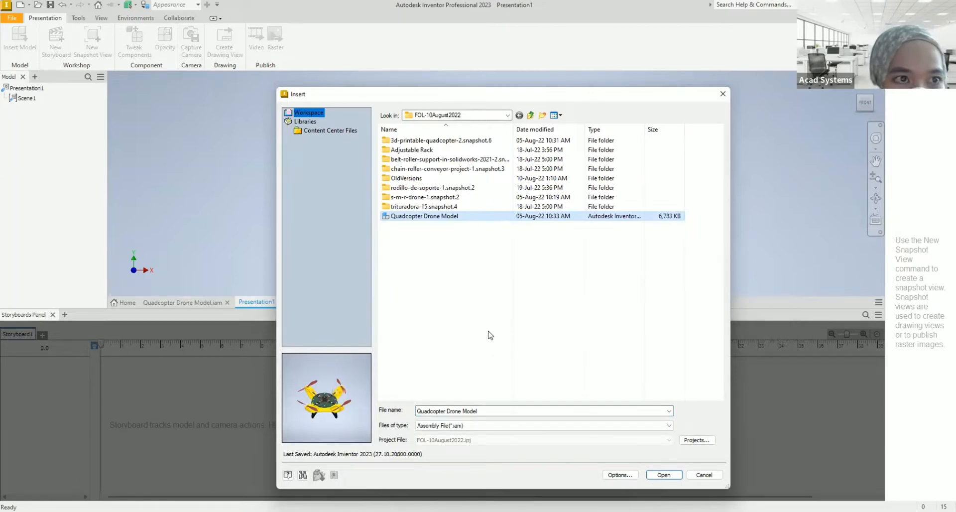
pyautogui.click(448, 426)
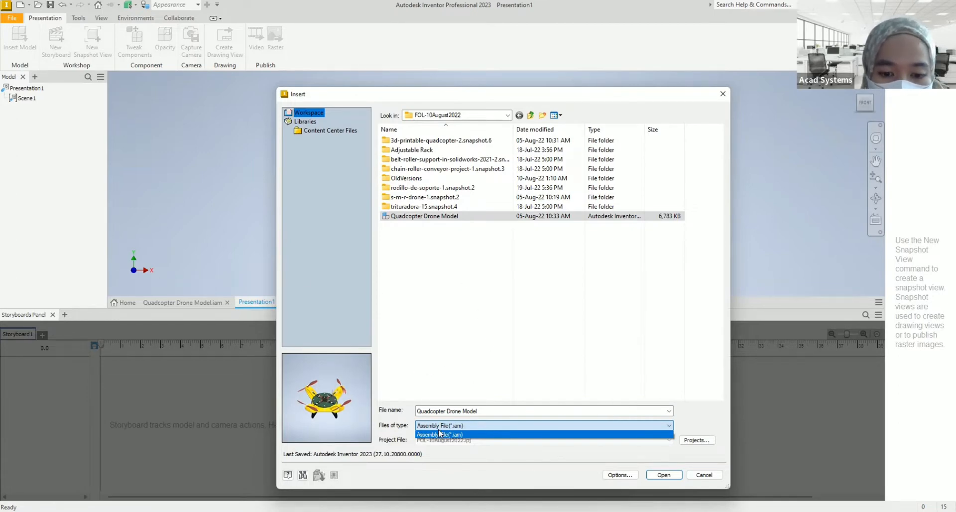
pyautogui.click(468, 435)
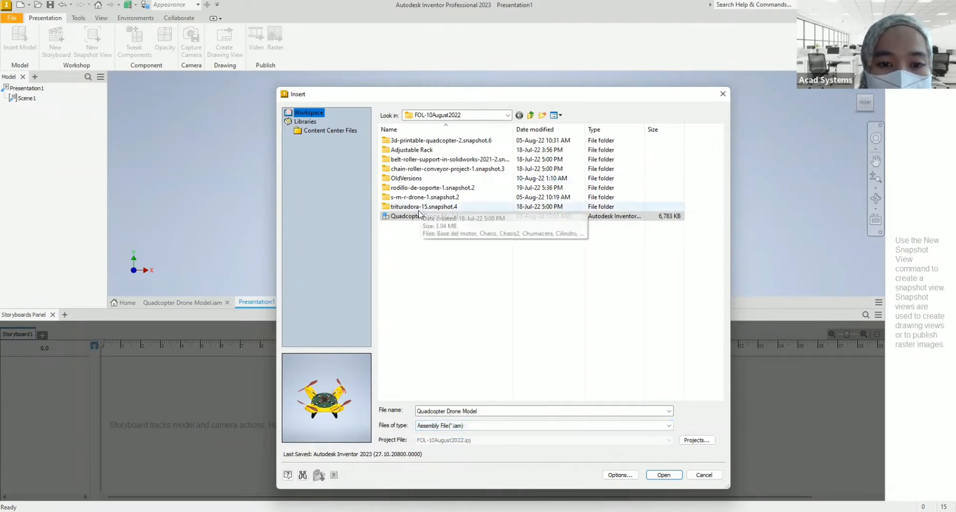
pyautogui.click(664, 474)
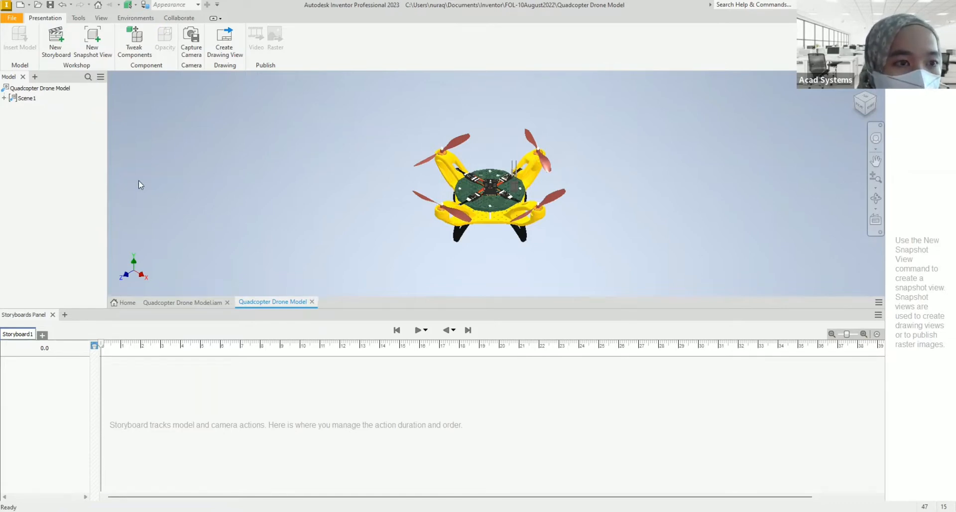
# - Redock the Snapshot Views panel beside the graphics area and shrink the Storyboards panel to enlarge the model view
pyautogui.click(39, 88)
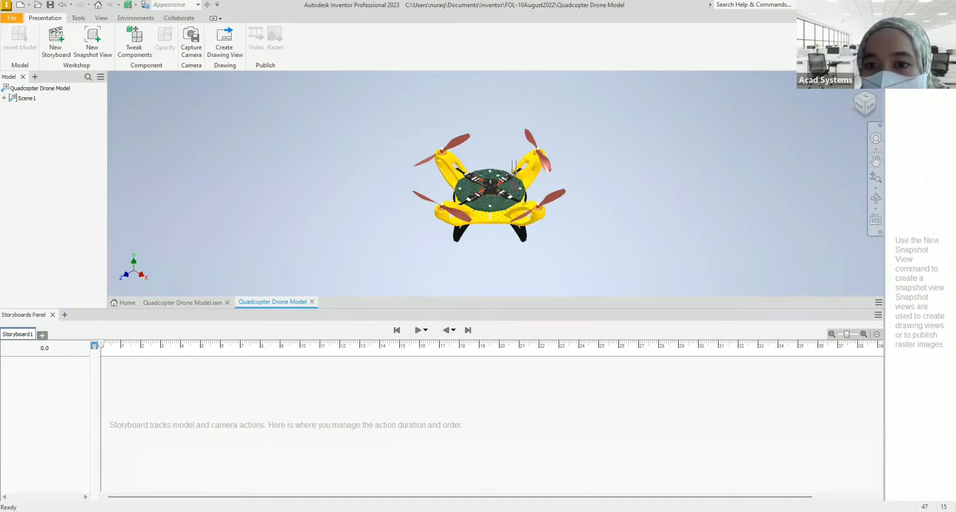
pyautogui.moveTo(247, 116); pyautogui.dragTo(199, 98)
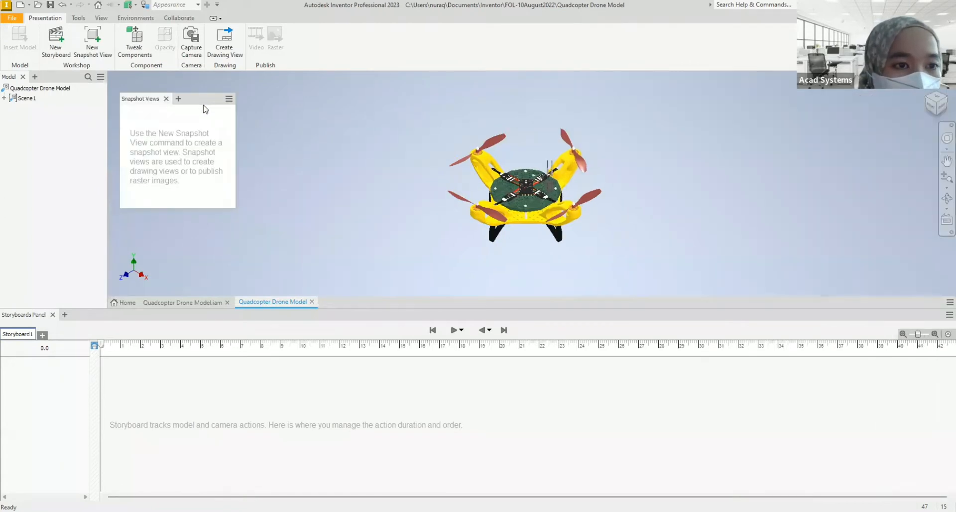
pyautogui.moveTo(106, 92); pyautogui.dragTo(32, 81)
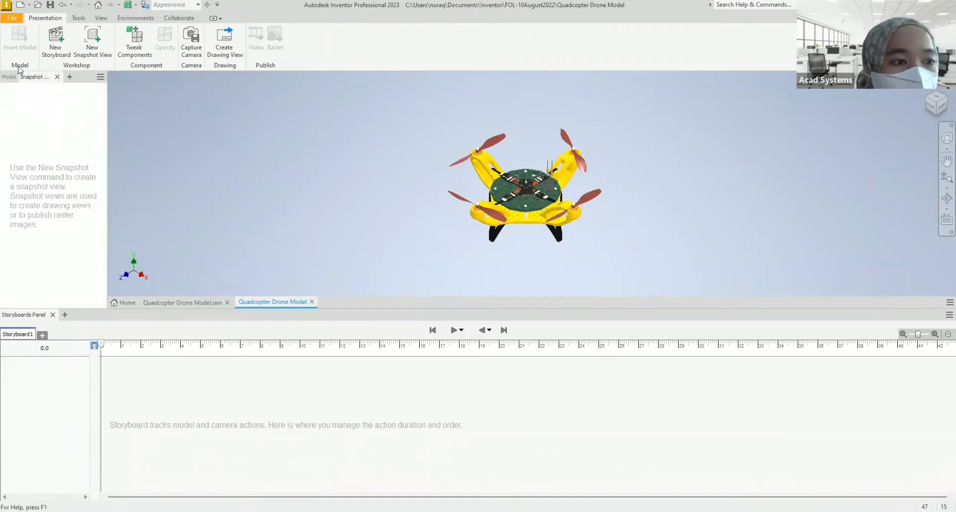
pyautogui.click(57, 76)
pyautogui.moveTo(73, 77); pyautogui.dragTo(940, 98)
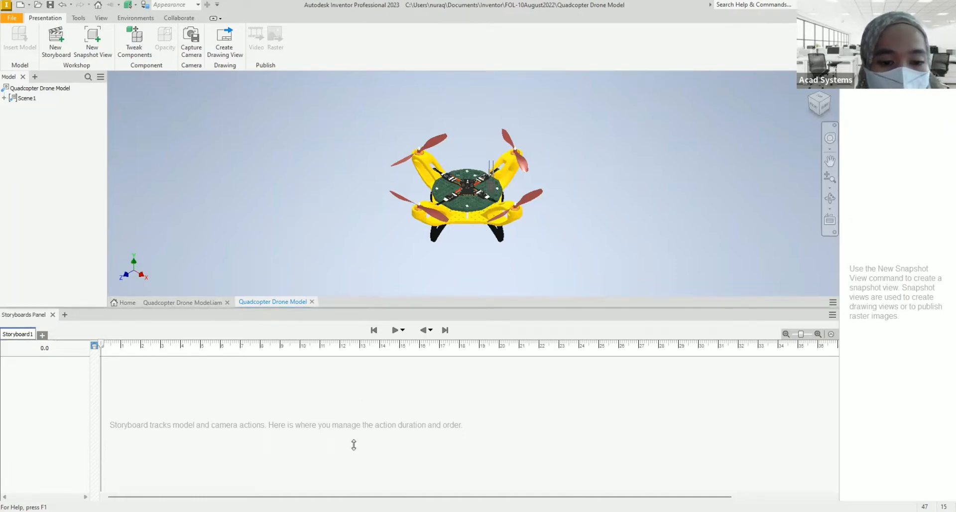
pyautogui.moveTo(353, 444); pyautogui.dragTo(354, 445)
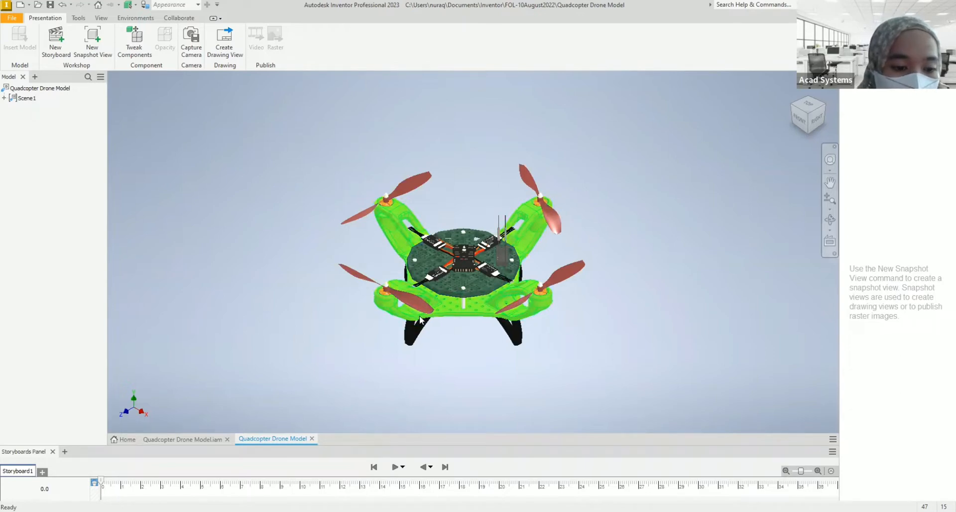
# - View the source assembly Quadcopter Drone Model.iam and return to the presentation document
pyautogui.moveTo(420, 319)
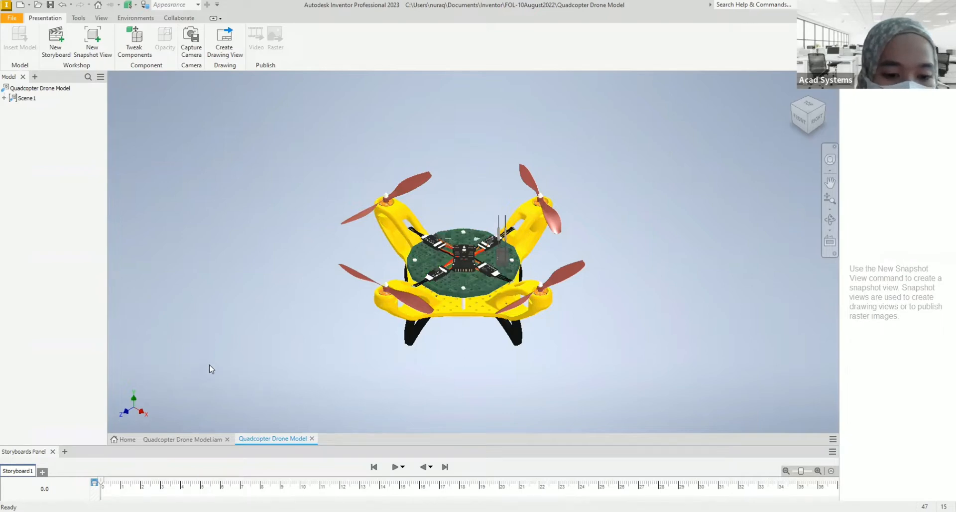
pyautogui.click(175, 441)
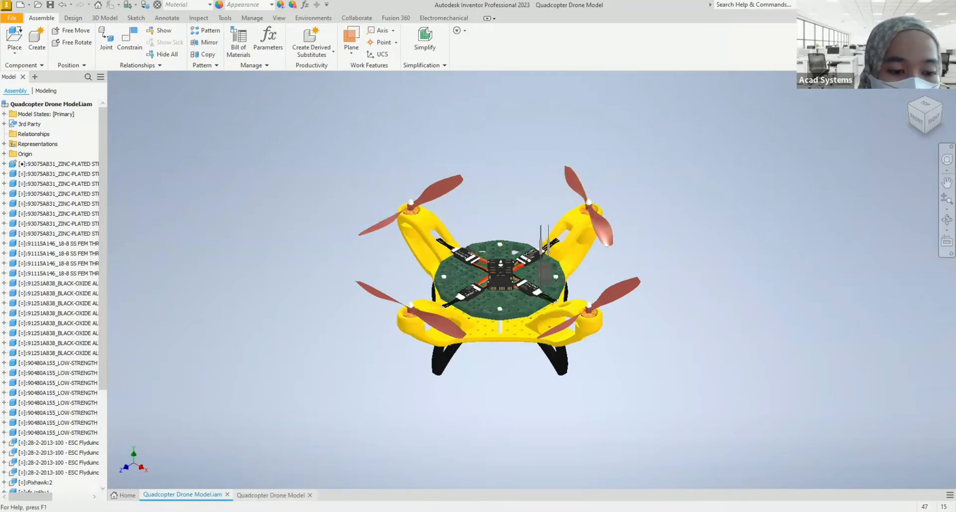
pyautogui.click(271, 495)
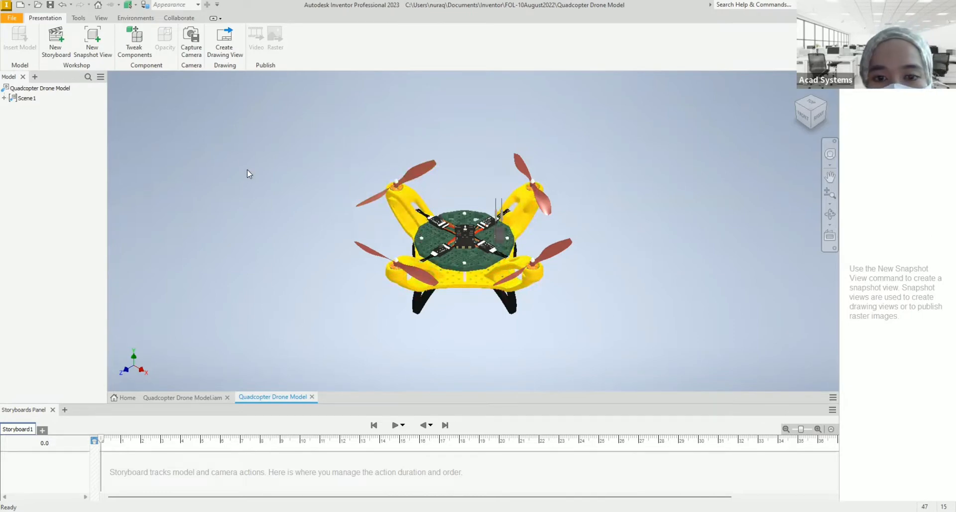
pyautogui.click(139, 43)
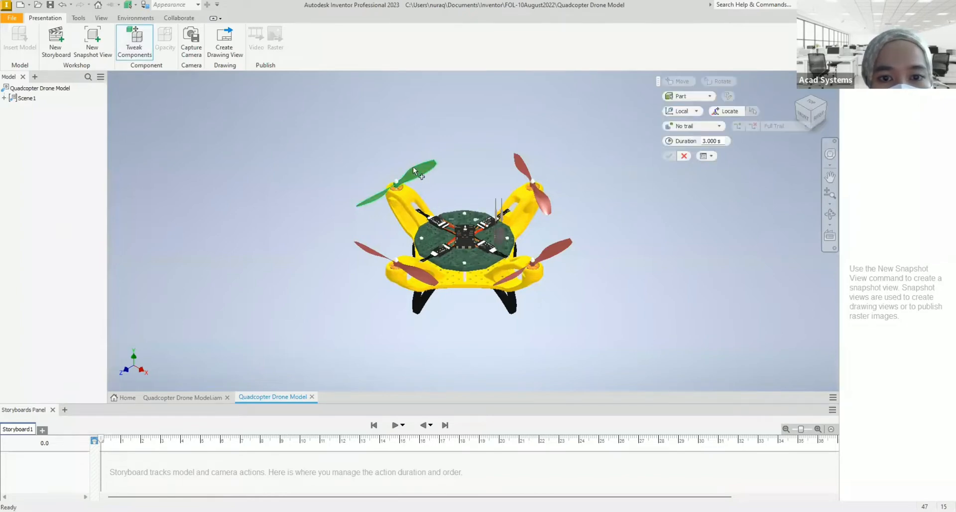
pyautogui.rightClick(253, 143)
pyautogui.click(224, 141)
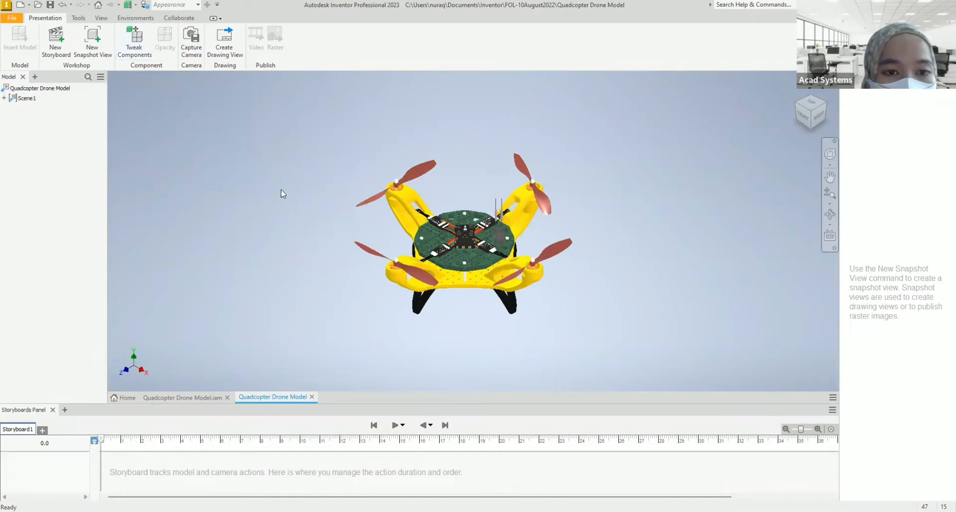
# - Tweak the back-left propeller by -10 in along Y with no trail
pyautogui.rightClick(269, 162)
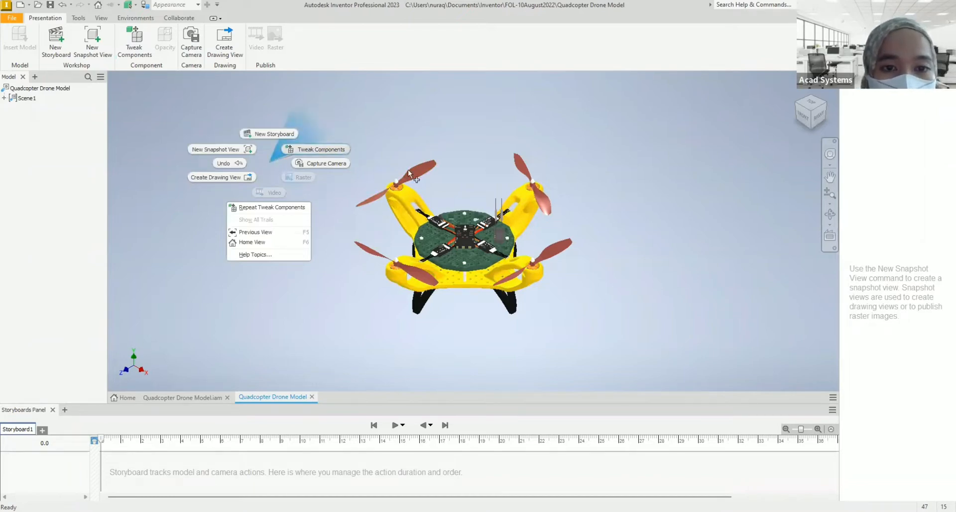
pyautogui.click(476, 264)
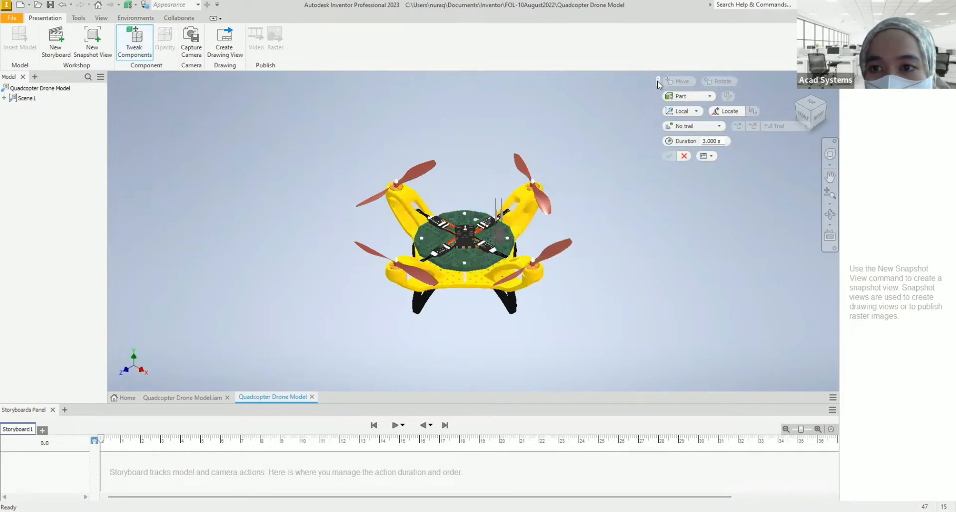
pyautogui.moveTo(659, 85); pyautogui.dragTo(632, 132)
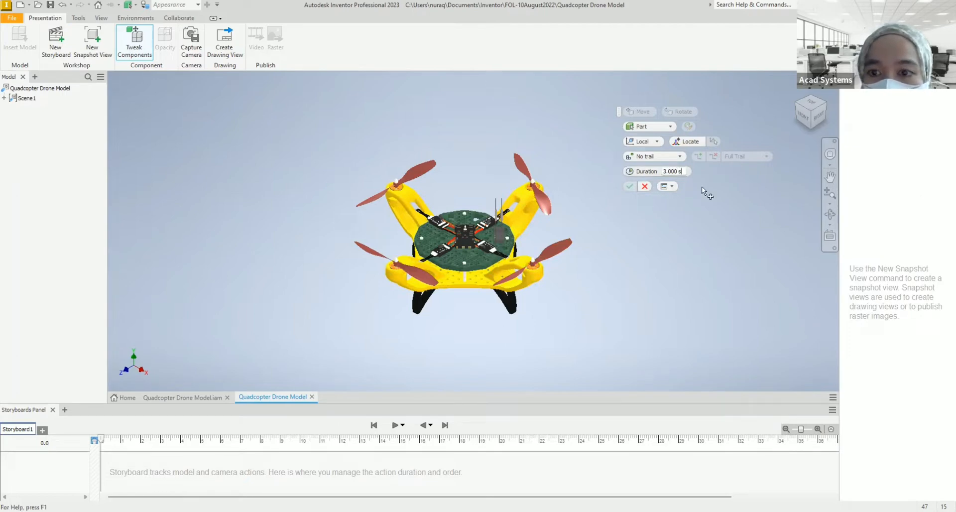
pyautogui.click(422, 174)
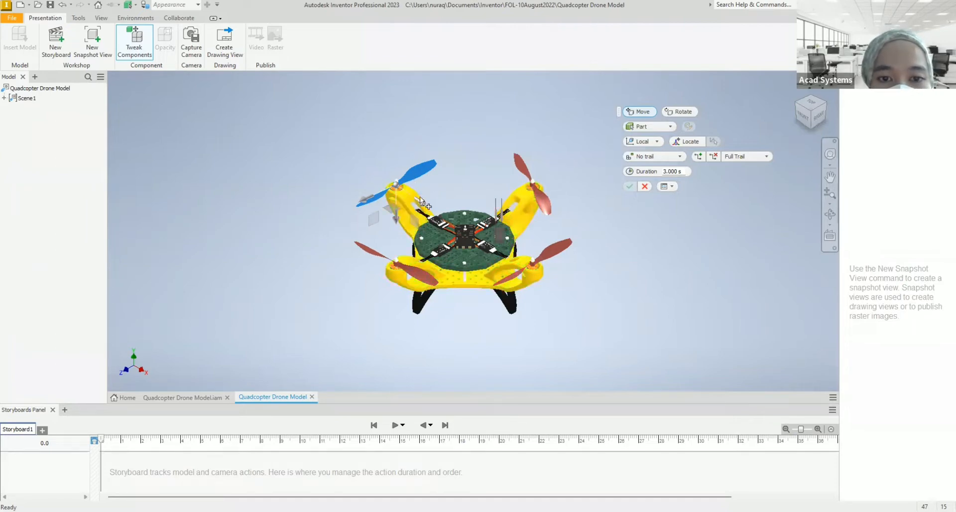
pyautogui.click(396, 222)
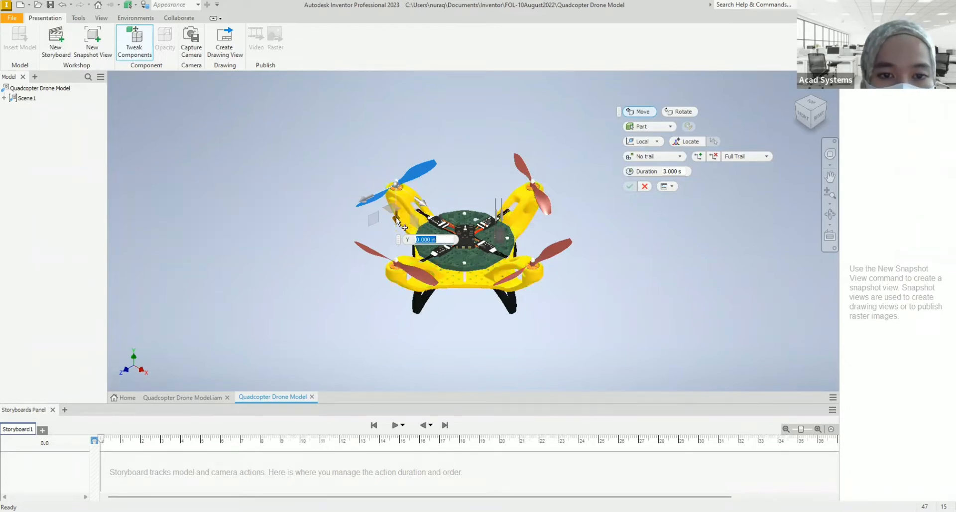
pyautogui.moveTo(396, 218); pyautogui.dragTo(392, 144)
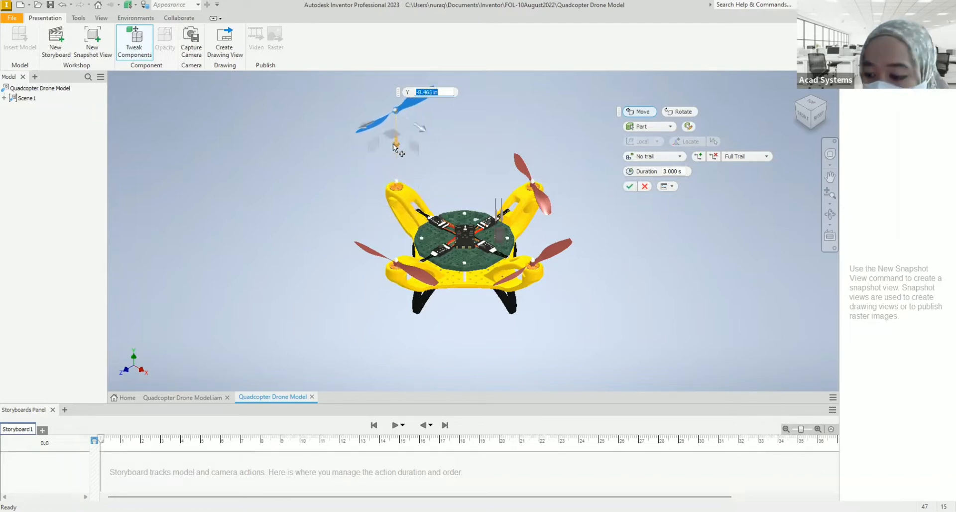
pyautogui.write('-10')
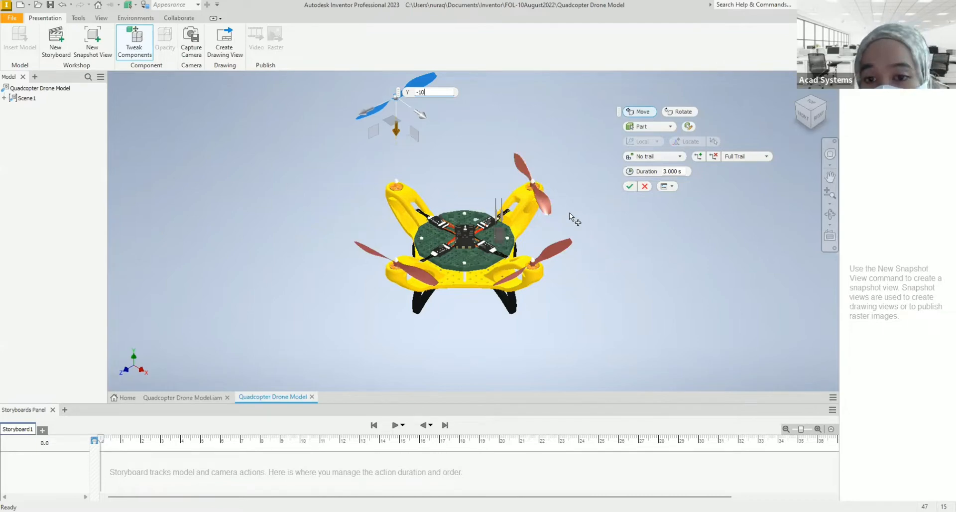
pyautogui.click(545, 200)
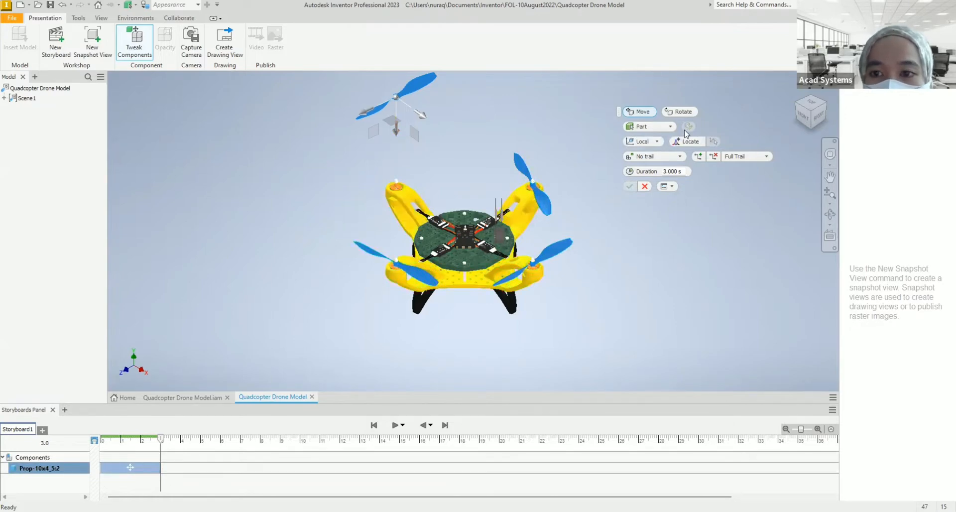
pyautogui.click(646, 186)
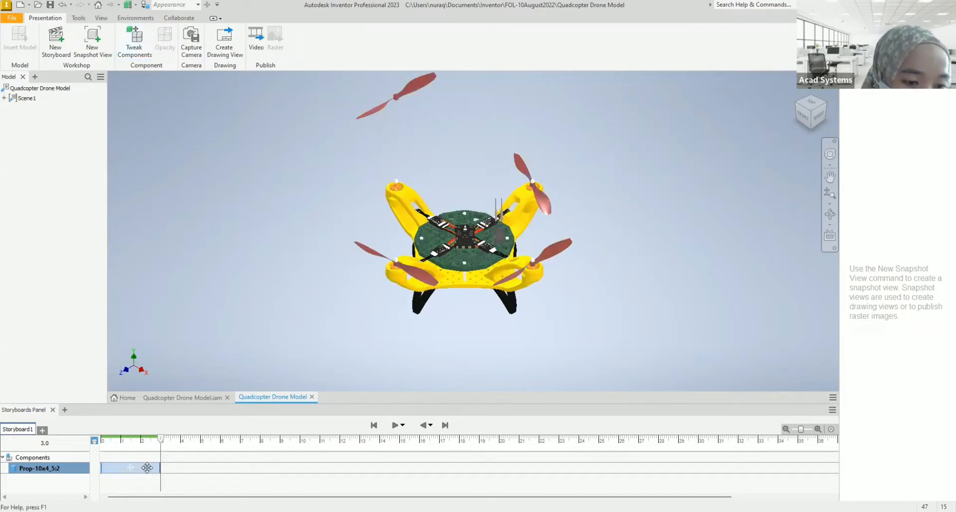
# - Delete the single propeller's move action from the storyboard timeline
pyautogui.click(147, 467)
pyautogui.press('Delete')
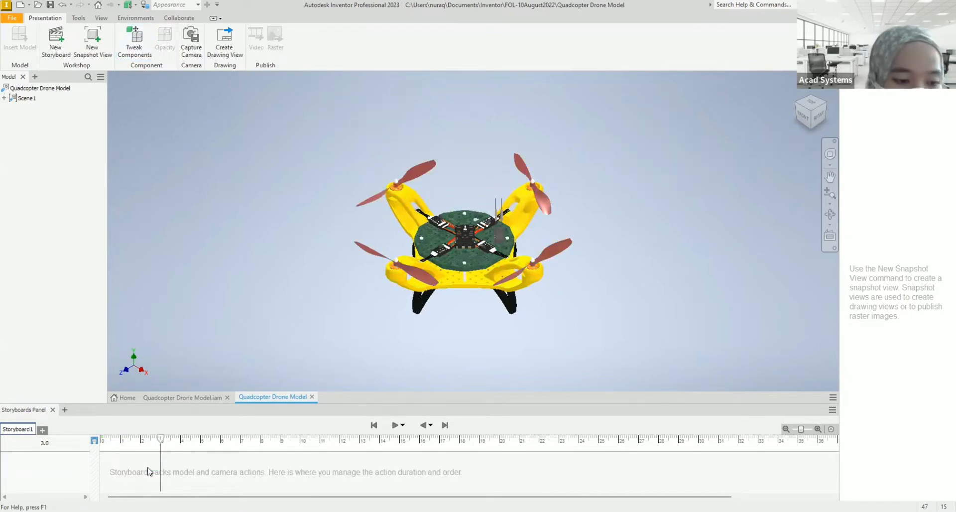
# - Tweak all four propellers together by -10 in along Y with no trail, starting at 0 s, and enlarge the Storyboards panel
pyautogui.click(97, 444)
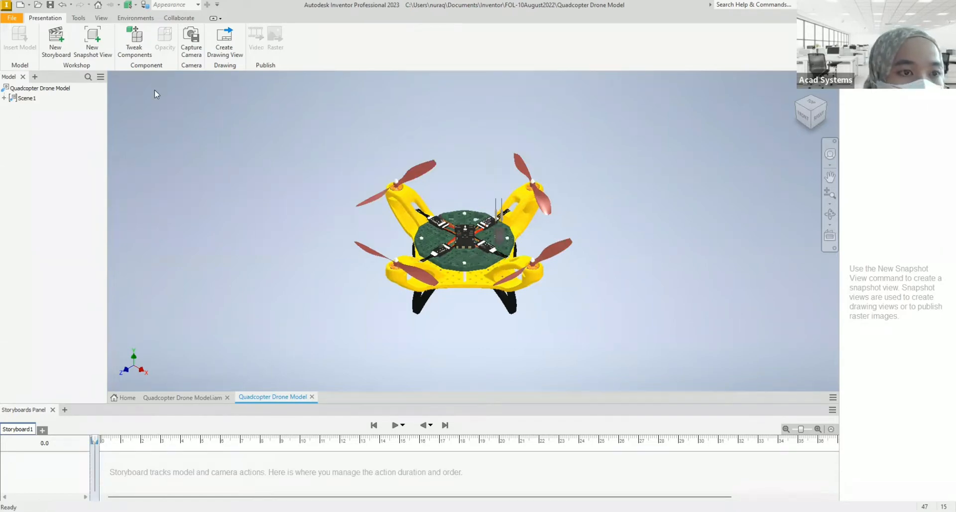
pyautogui.click(128, 39)
pyautogui.click(423, 170)
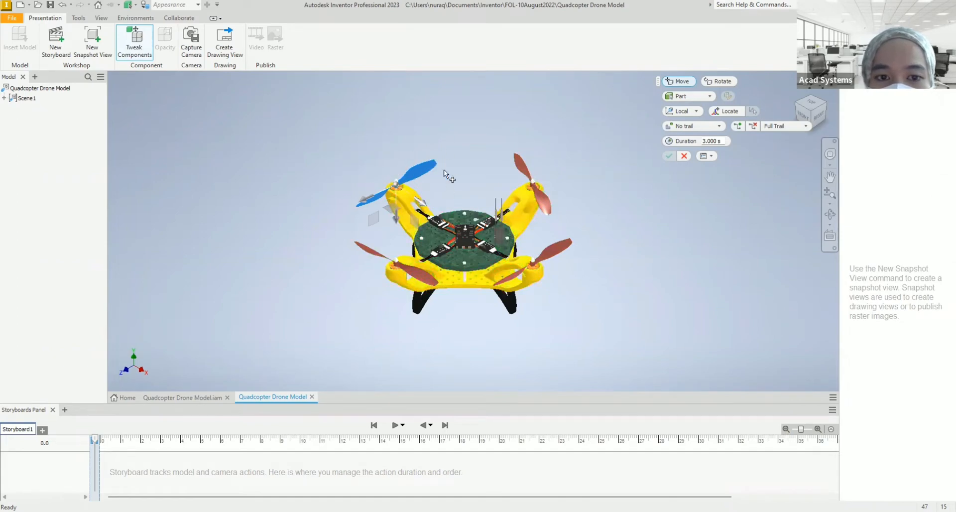
pyautogui.keyDown('ctrl'); pyautogui.click(547, 203); pyautogui.keyUp('ctrl')
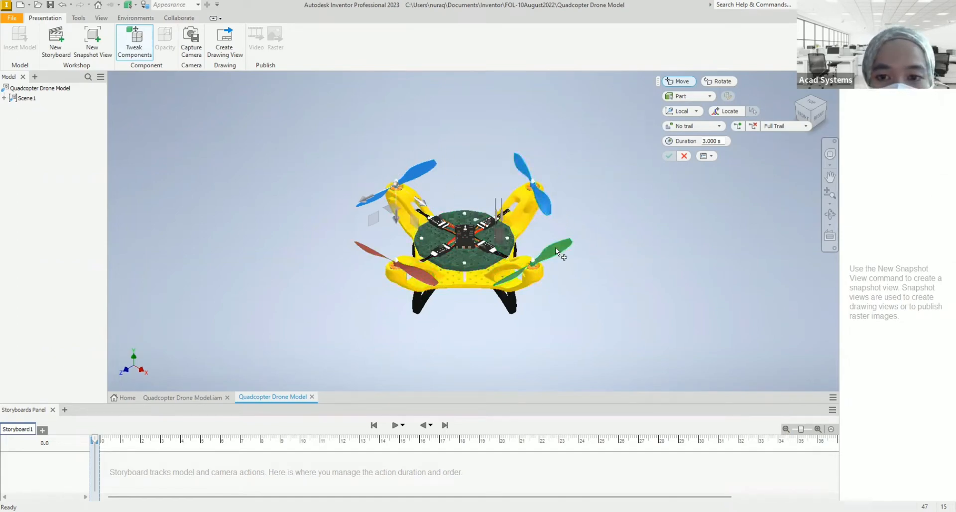
pyautogui.keyDown('ctrl'); pyautogui.click(555, 246); pyautogui.keyUp('ctrl')
pyautogui.keyDown('ctrl'); pyautogui.click(420, 274); pyautogui.keyUp('ctrl')
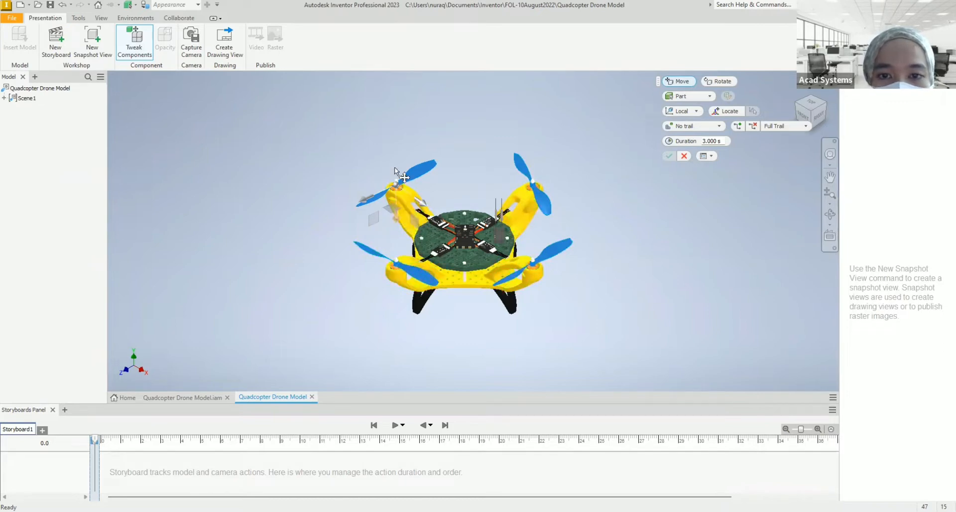
pyautogui.moveTo(394, 169); pyautogui.dragTo(399, 145)
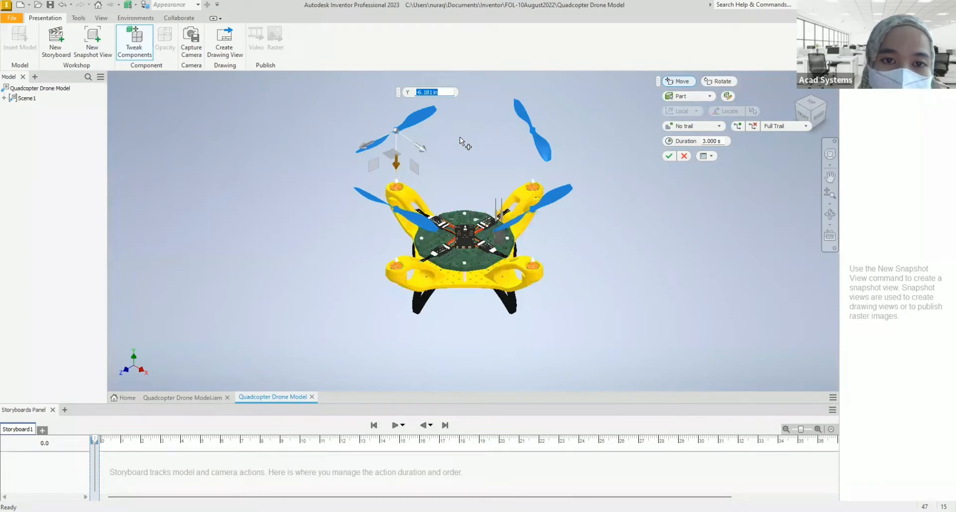
pyautogui.write('-10')
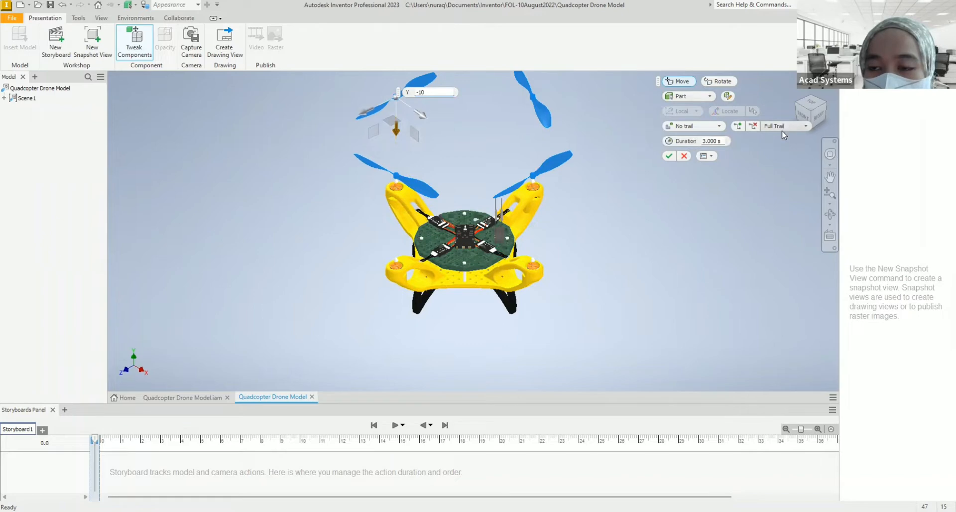
pyautogui.click(670, 157)
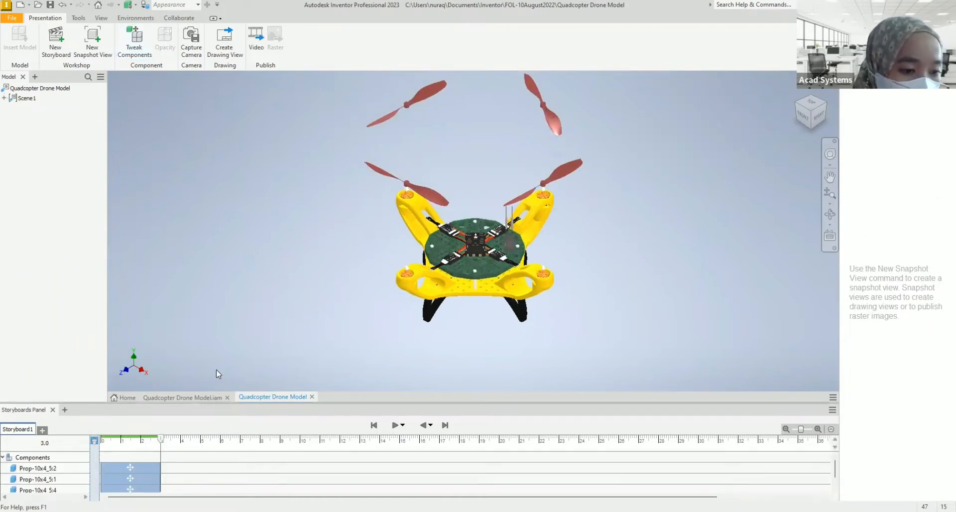
pyautogui.moveTo(216, 373); pyautogui.dragTo(215, 367)
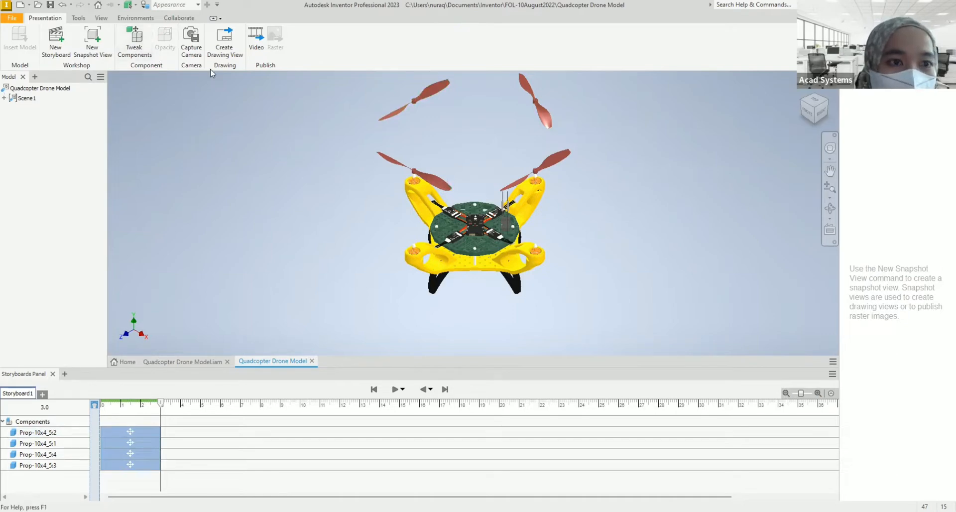
pyautogui.click(137, 38)
pyautogui.click(434, 89)
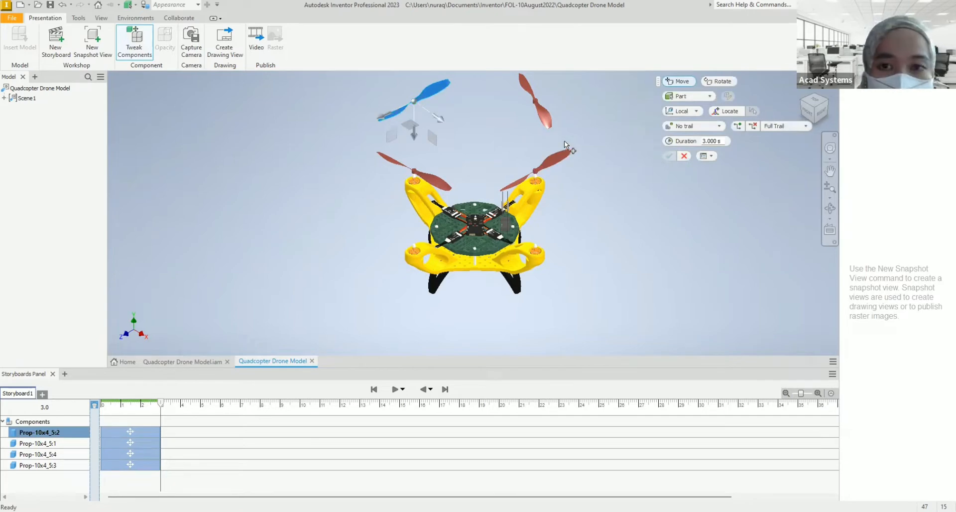
pyautogui.keyDown('ctrl'); pyautogui.click(547, 121); pyautogui.keyUp('ctrl')
pyautogui.keyDown('ctrl'); pyautogui.click(557, 155); pyautogui.keyUp('ctrl')
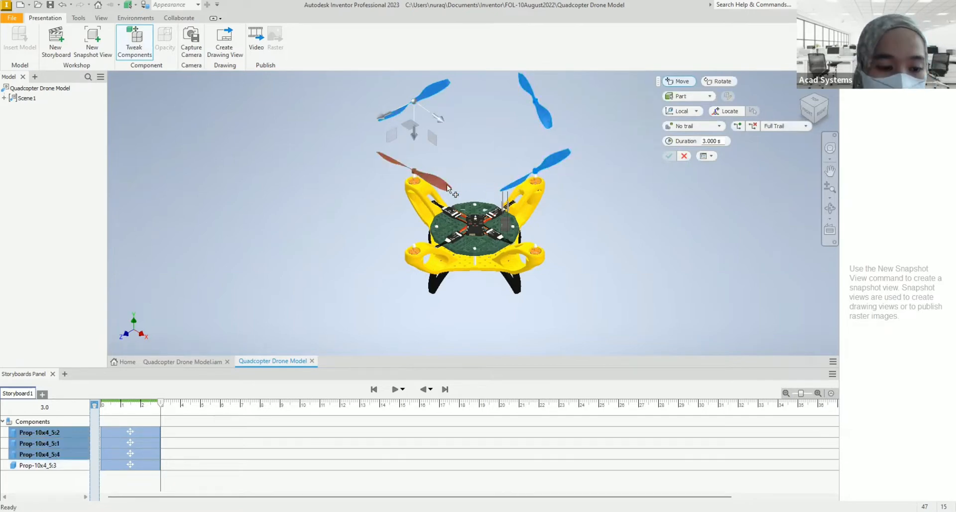
pyautogui.keyDown('ctrl'); pyautogui.click(438, 180); pyautogui.keyUp('ctrl')
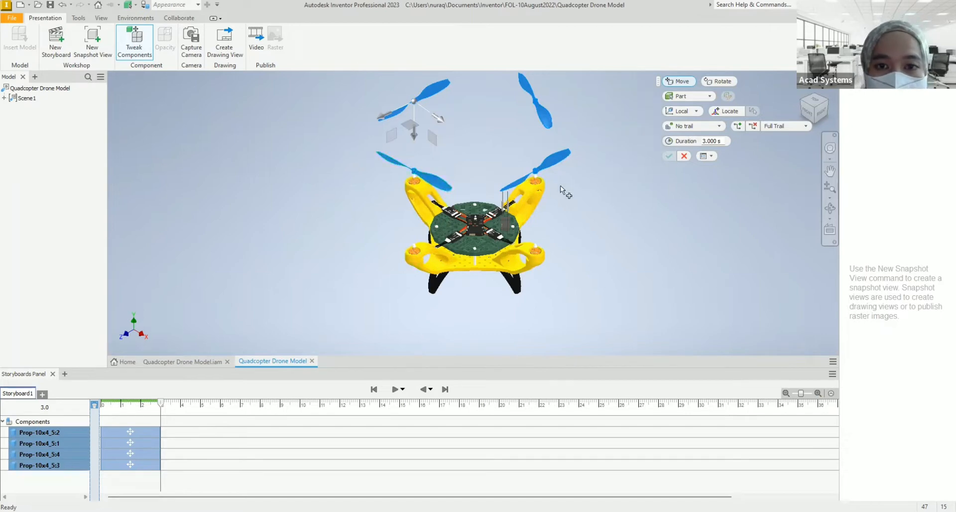
pyautogui.moveTo(560, 186); pyautogui.dragTo(583, 214, button='middle')
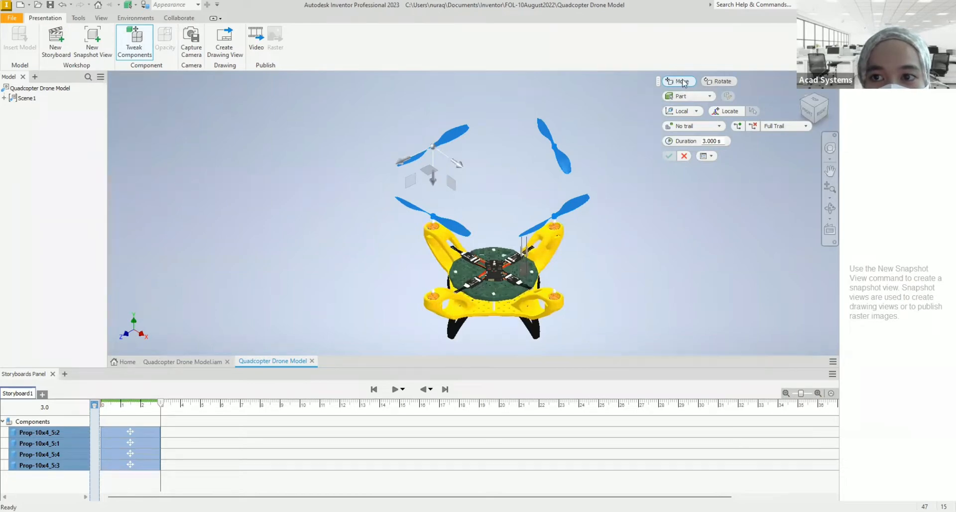
pyautogui.click(721, 83)
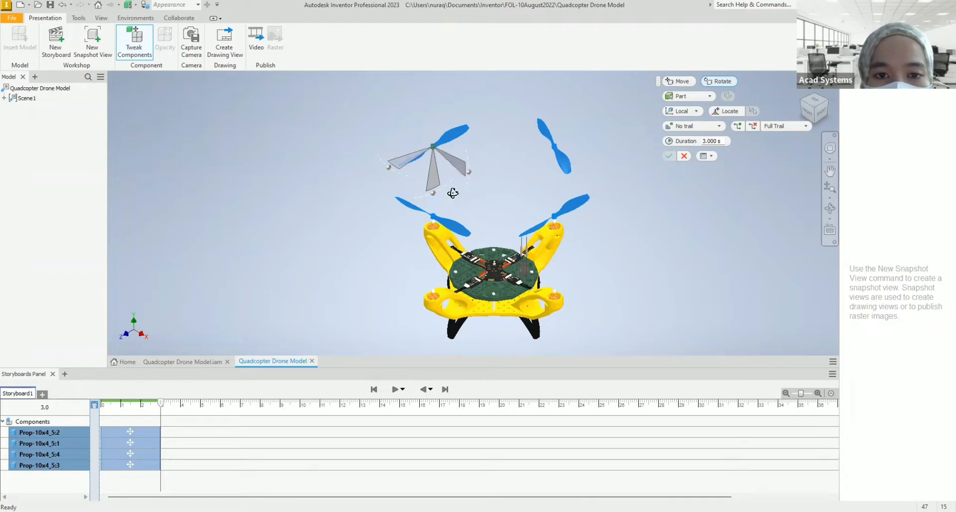
pyautogui.keyDown('shift'); pyautogui.moveTo(450, 192); pyautogui.dragTo(417, 217, button='middle'); pyautogui.keyUp('shift')
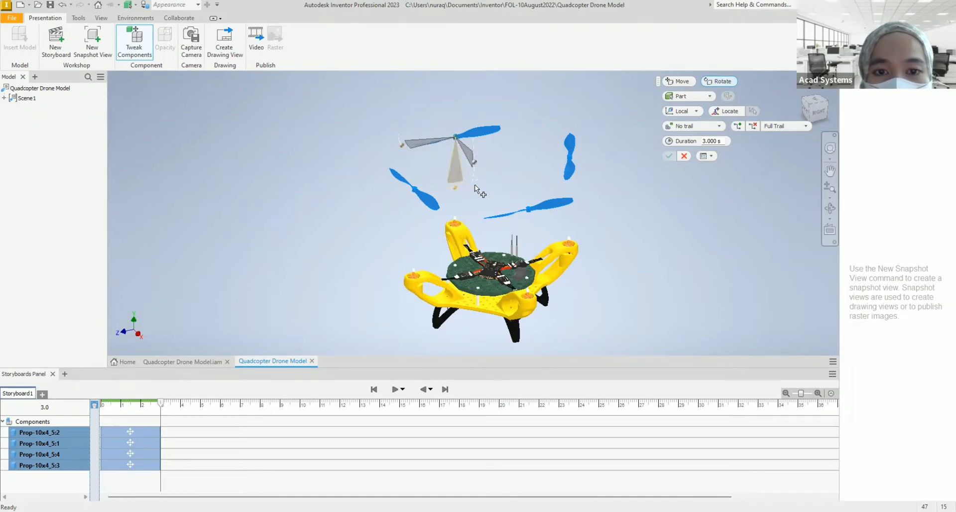
pyautogui.keyDown('shift'); pyautogui.moveTo(505, 208); pyautogui.dragTo(478, 182, button='middle'); pyautogui.keyUp('shift')
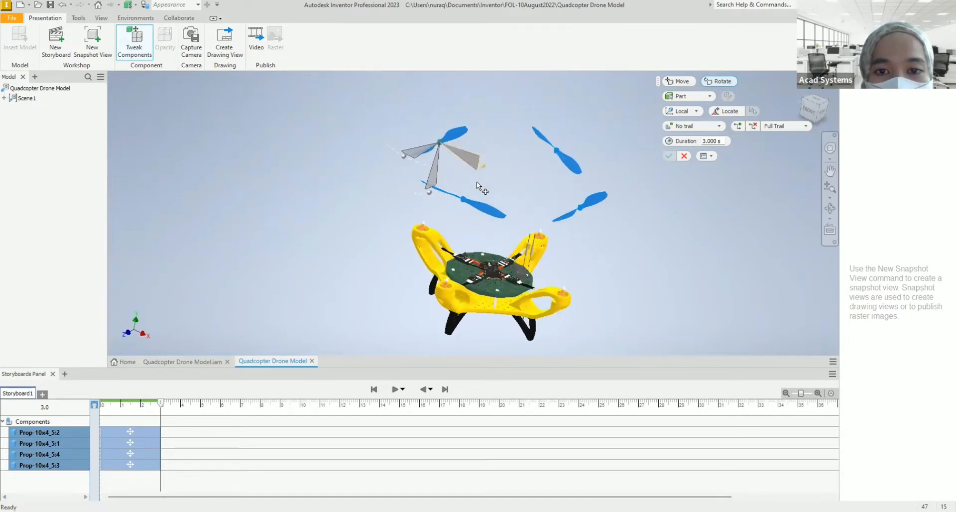
pyautogui.keyDown('shift'); pyautogui.moveTo(489, 151); pyautogui.dragTo(530, 186, button='middle'); pyautogui.keyUp('shift')
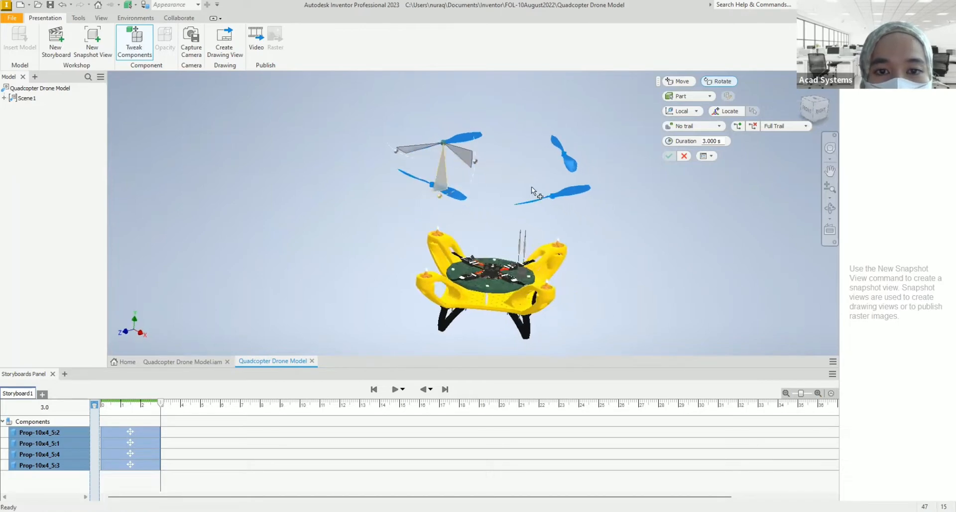
pyautogui.click(395, 150)
pyautogui.scroll(-3, 374, 170)
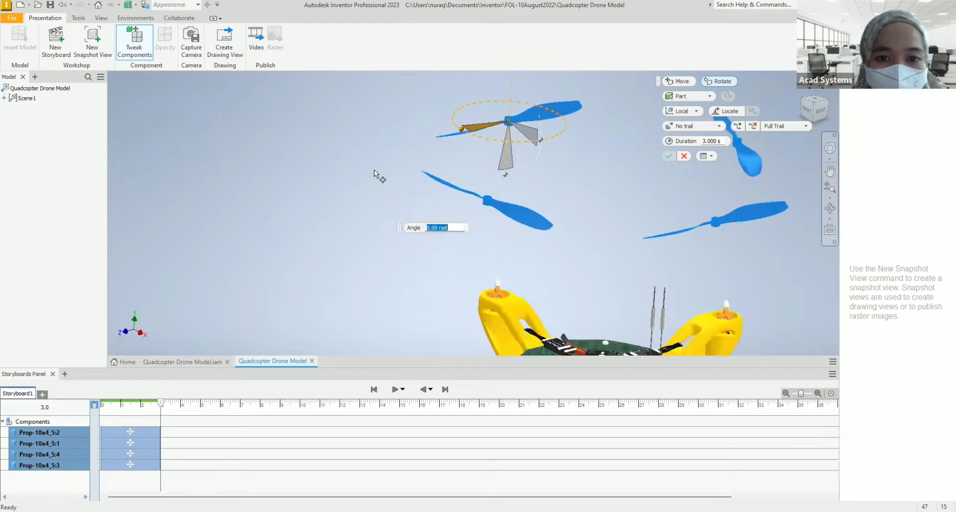
pyautogui.moveTo(374, 170); pyautogui.dragTo(382, 195, button='middle')
pyautogui.scroll(4, 523, 186)
pyautogui.scroll(-2, 523, 185)
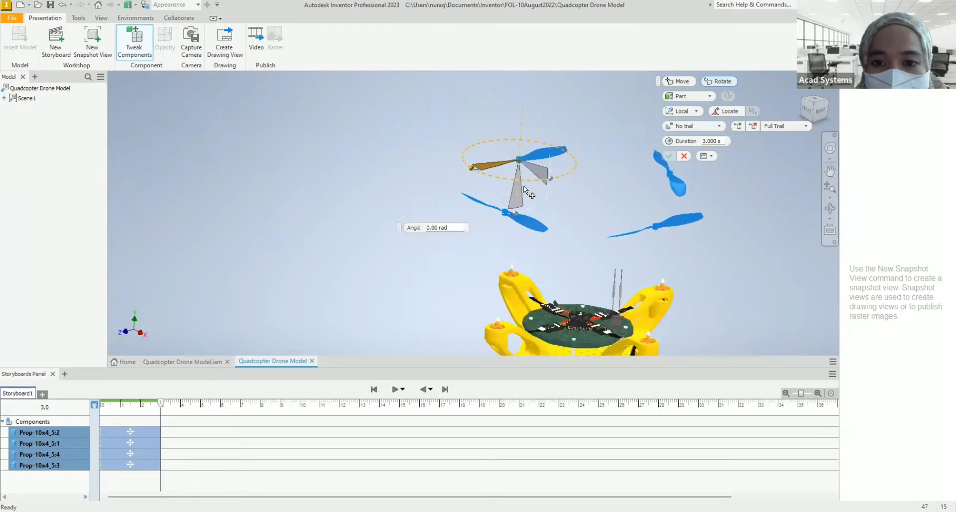
pyautogui.moveTo(464, 181); pyautogui.dragTo(403, 169, button='middle')
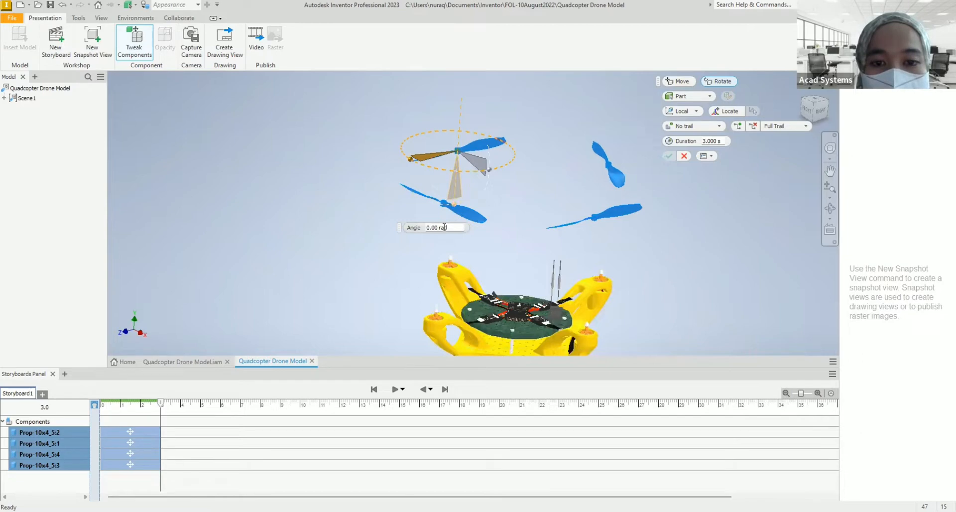
pyautogui.doubleClick(421, 228)
pyautogui.write('36')
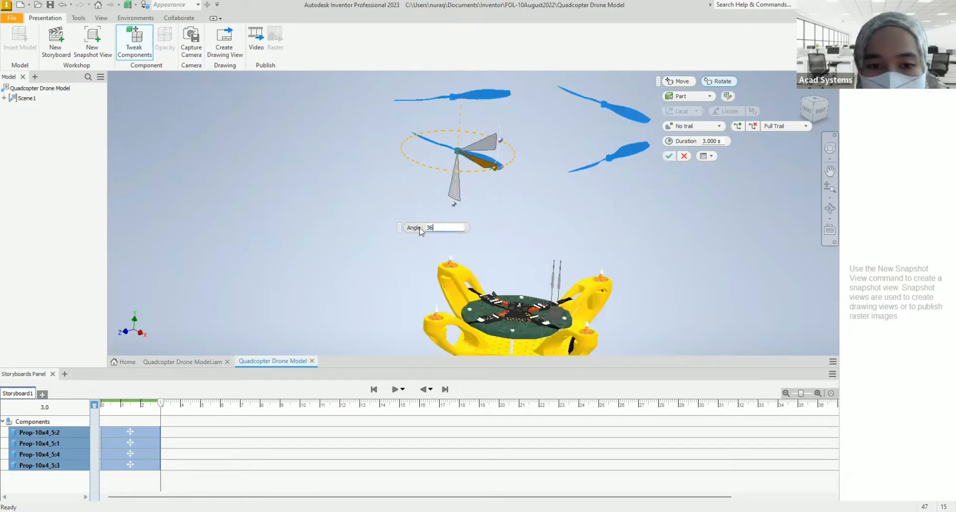
pyautogui.write('0 deh')
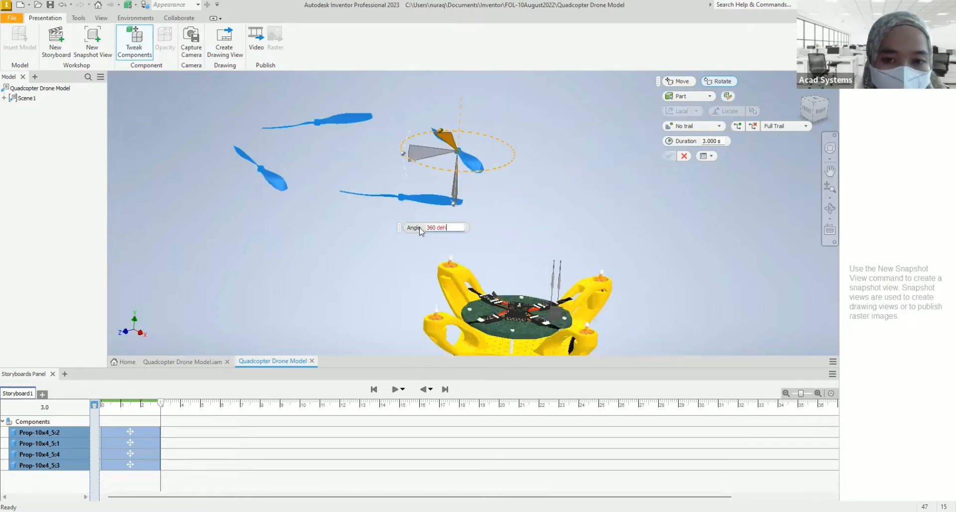
pyautogui.press('BackSpace')
pyautogui.write('g')
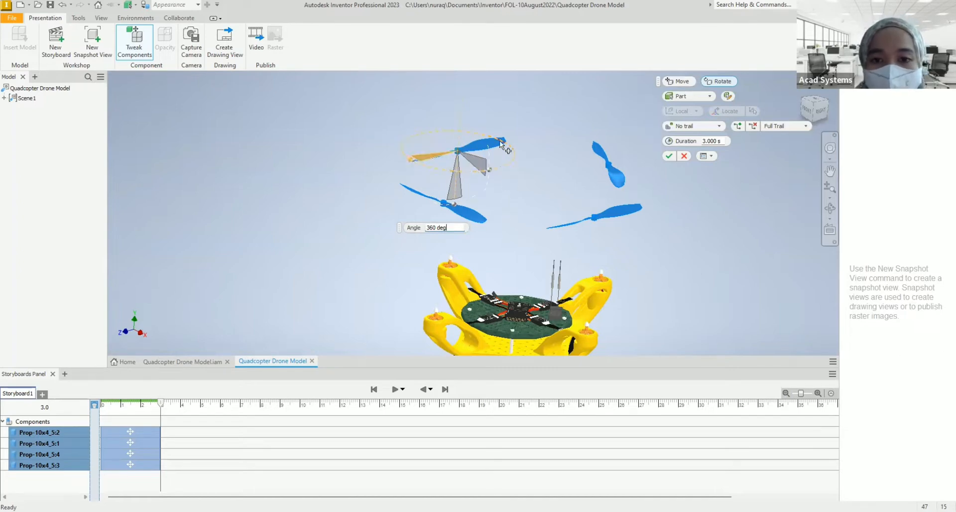
pyautogui.click(685, 157)
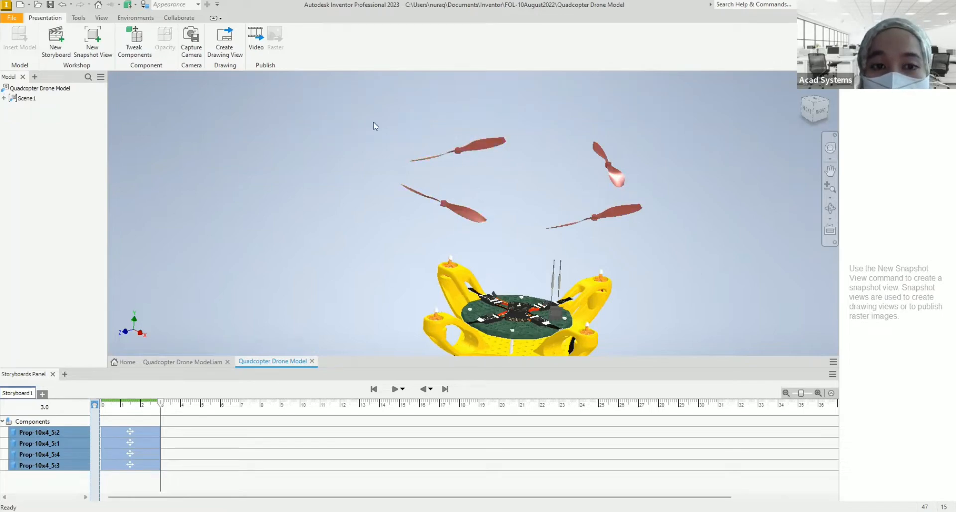
# - Add a rotation tweak of 360 deg about the vertical axis to the propeller Prop-10x4_5:2, with no trail and a 3 s duration
pyautogui.click(132, 43)
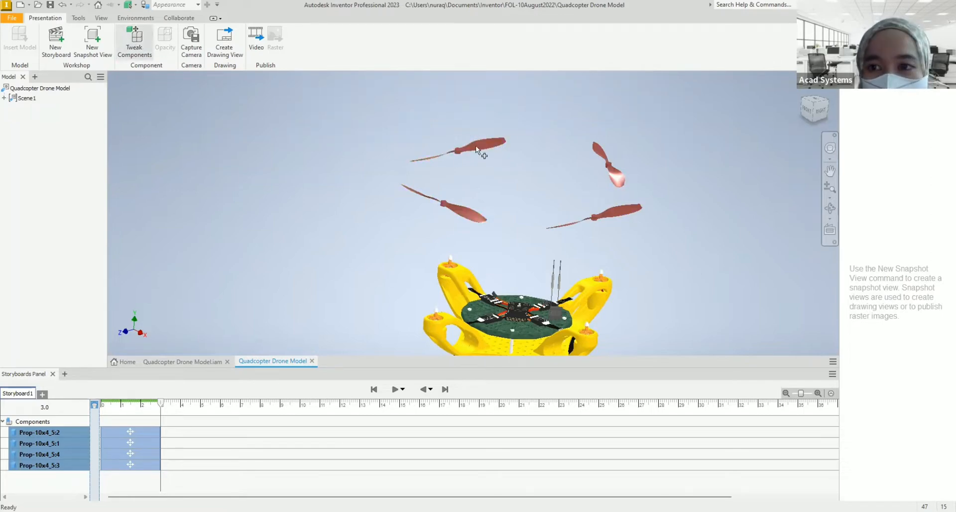
pyautogui.click(480, 147)
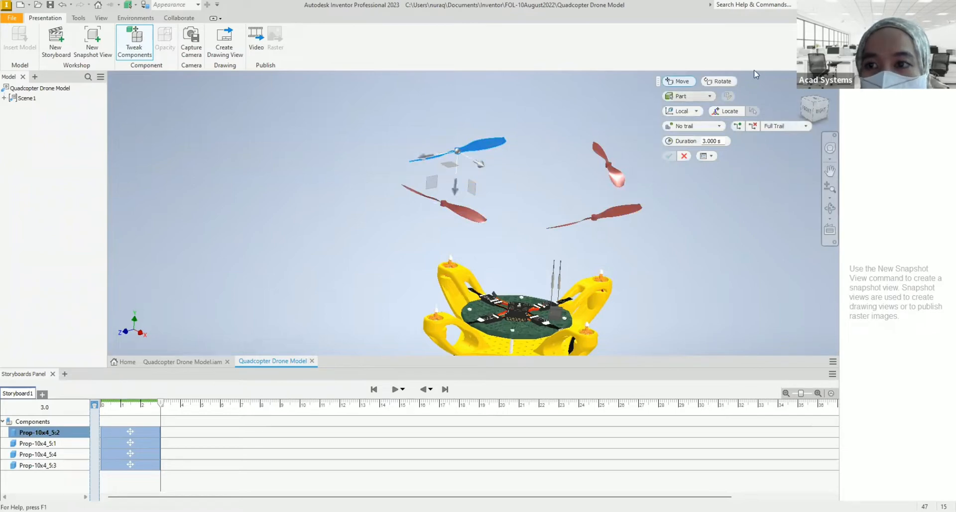
pyautogui.click(721, 81)
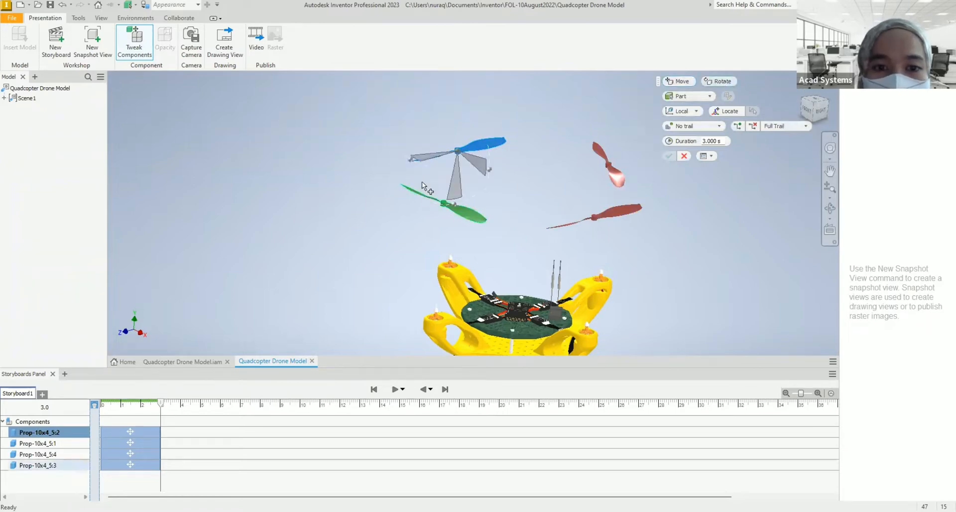
pyautogui.click(414, 147)
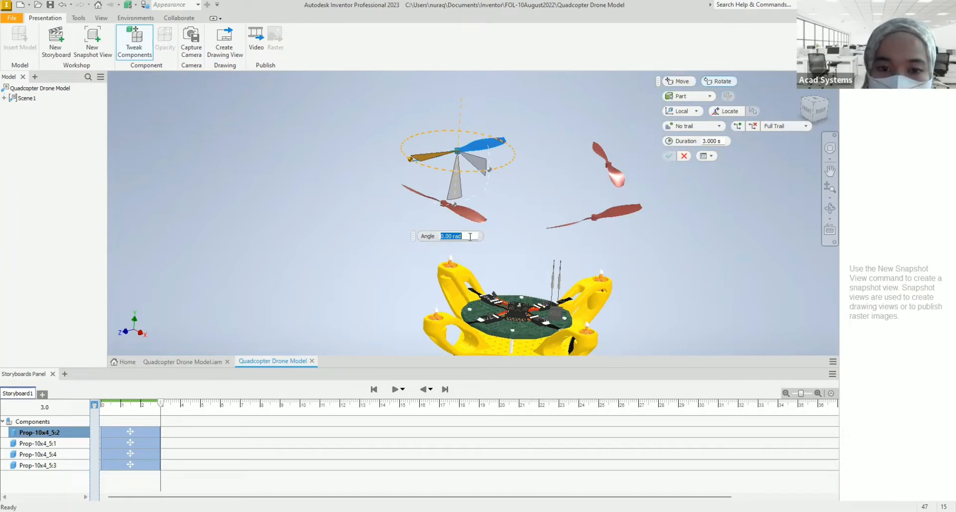
pyautogui.write('36')
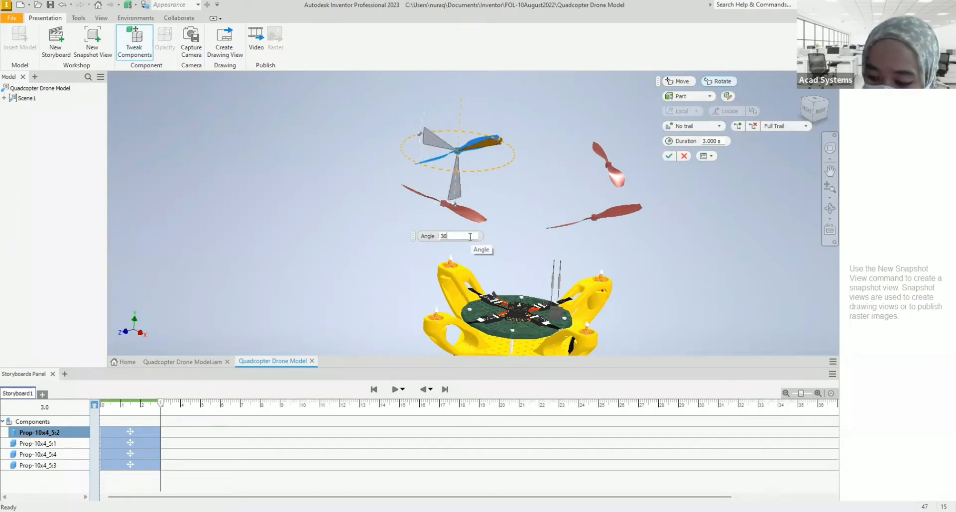
pyautogui.write('0 deg')
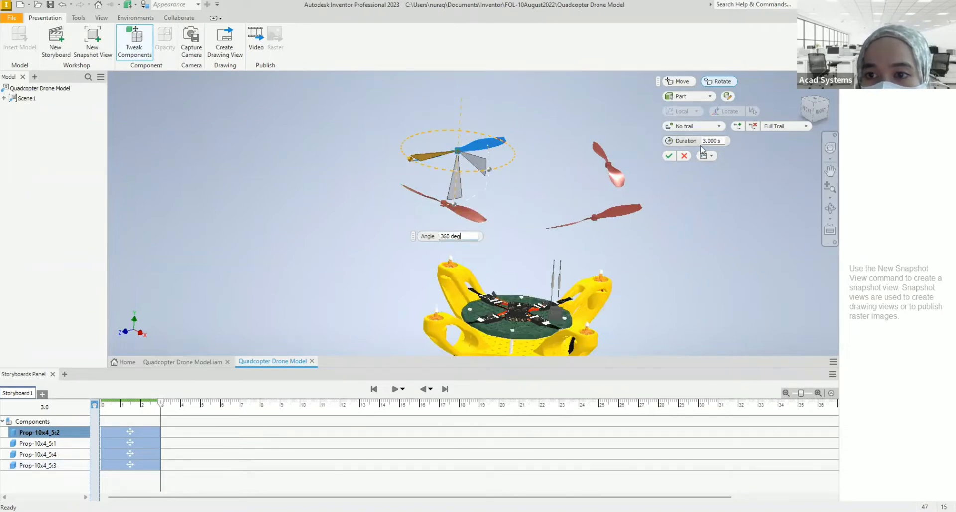
pyautogui.click(668, 157)
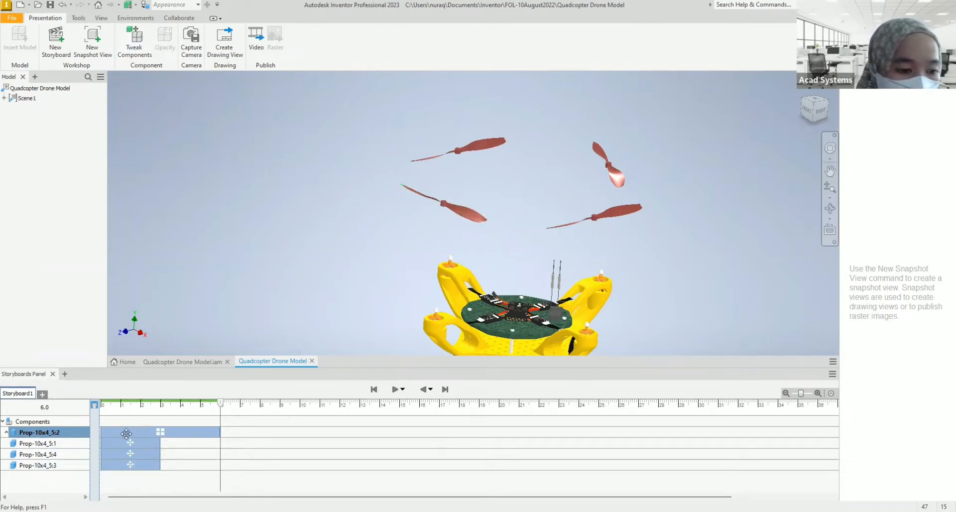
# - Expand the move and rotate actions of Prop-10x4_5:2 in the storyboard and play the animation from the start
pyautogui.click(152, 431)
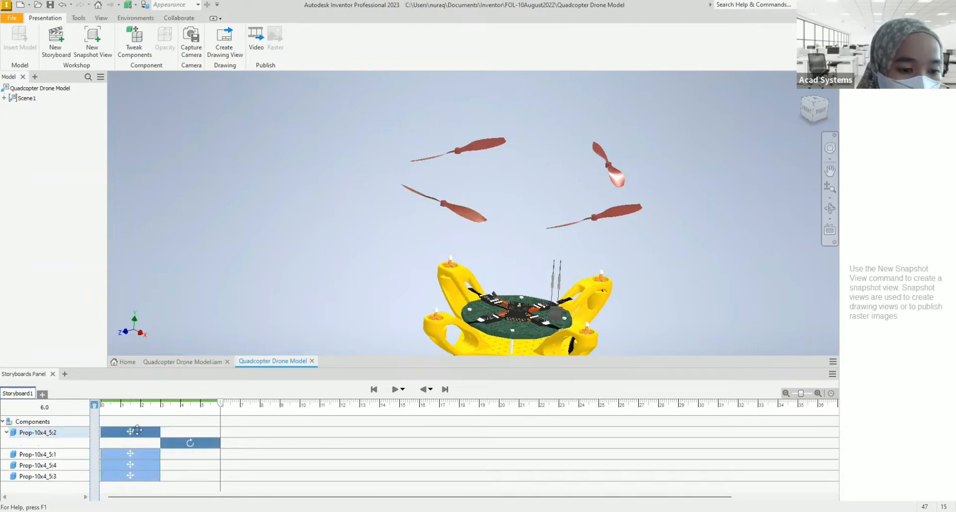
pyautogui.click(6, 433)
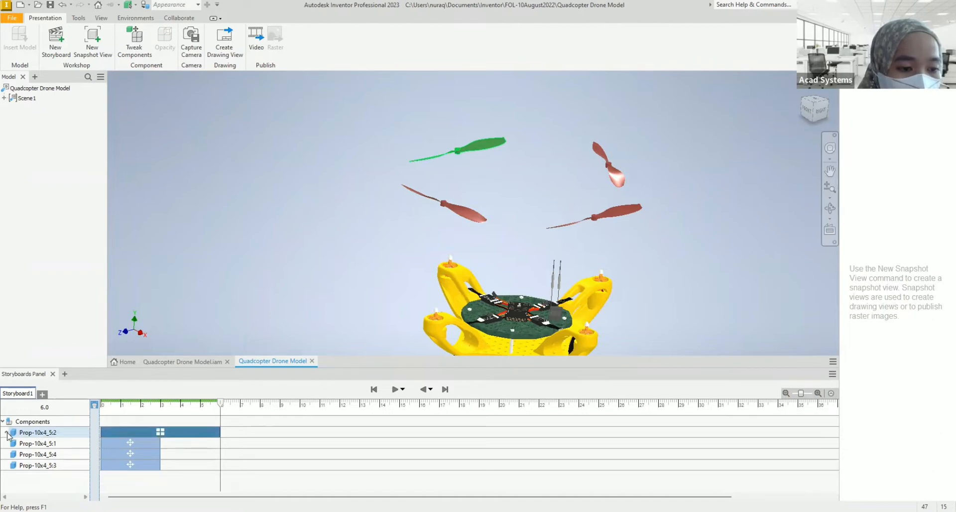
pyautogui.click(6, 432)
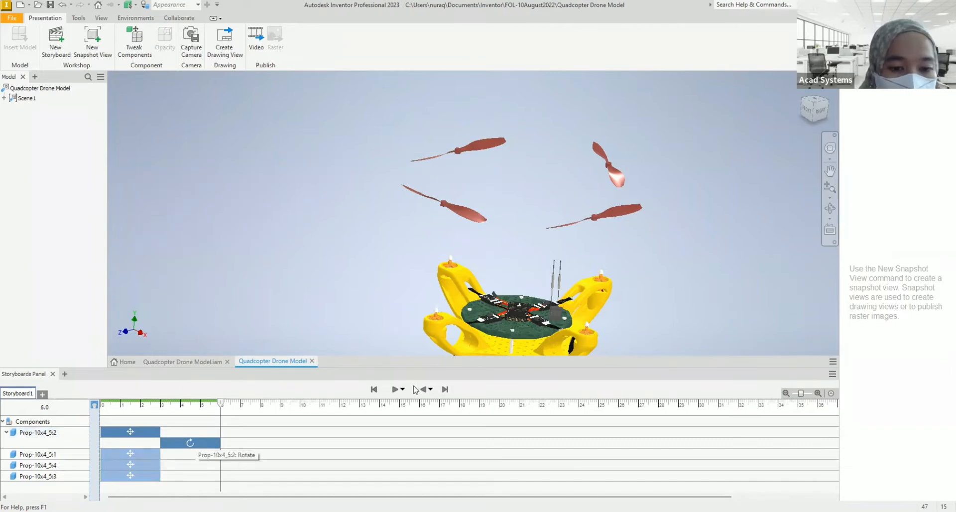
pyautogui.click(394, 389)
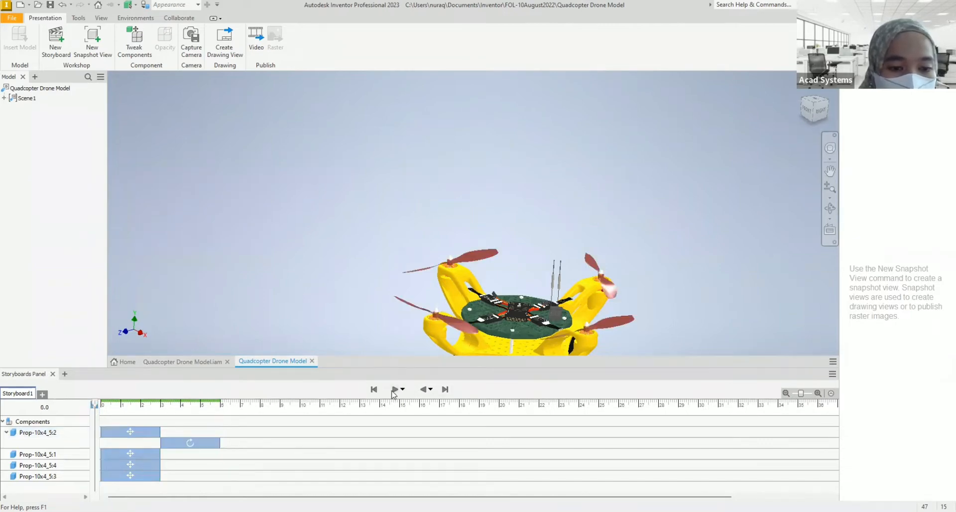
pyautogui.click(394, 389)
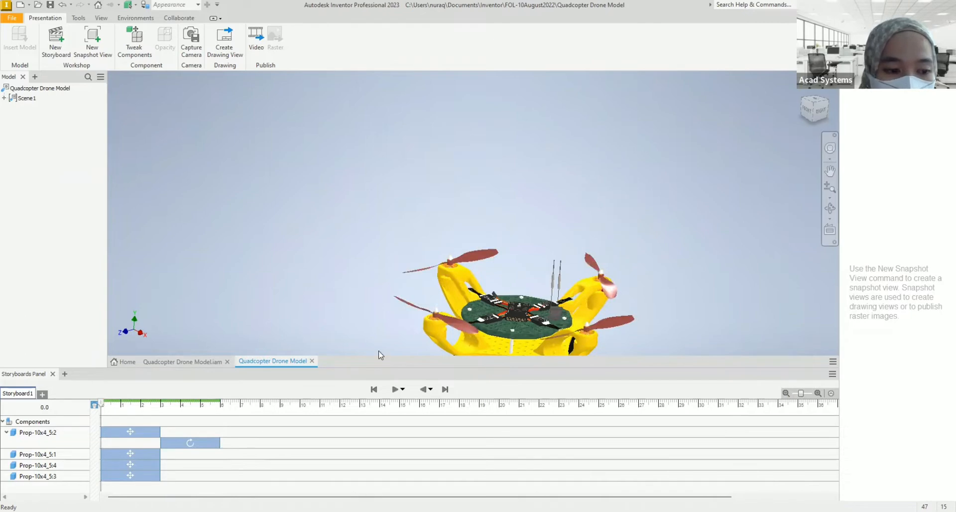
# - Shift the rotate action of Prop-10x4_5:2 in the storyboard to start at 0 s alongside its move action, and play the animation
pyautogui.click(146, 436)
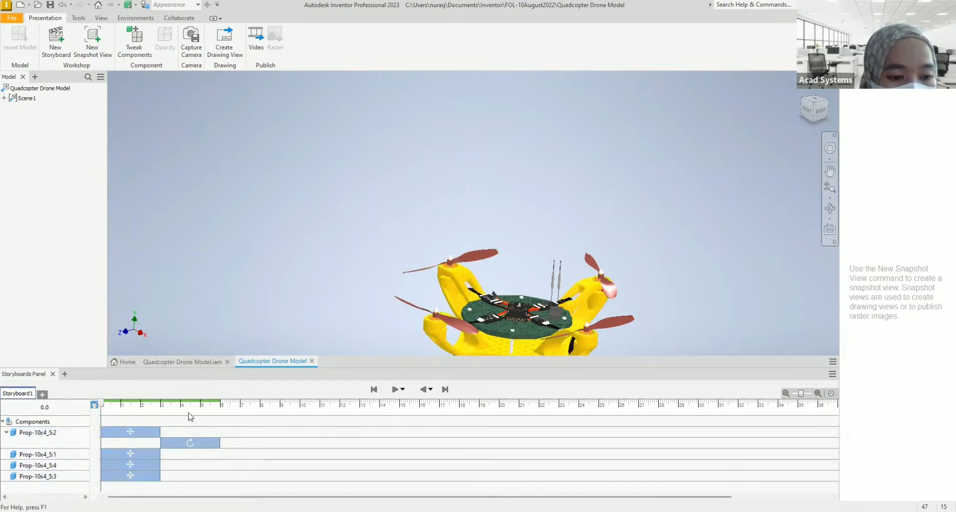
pyautogui.click(181, 442)
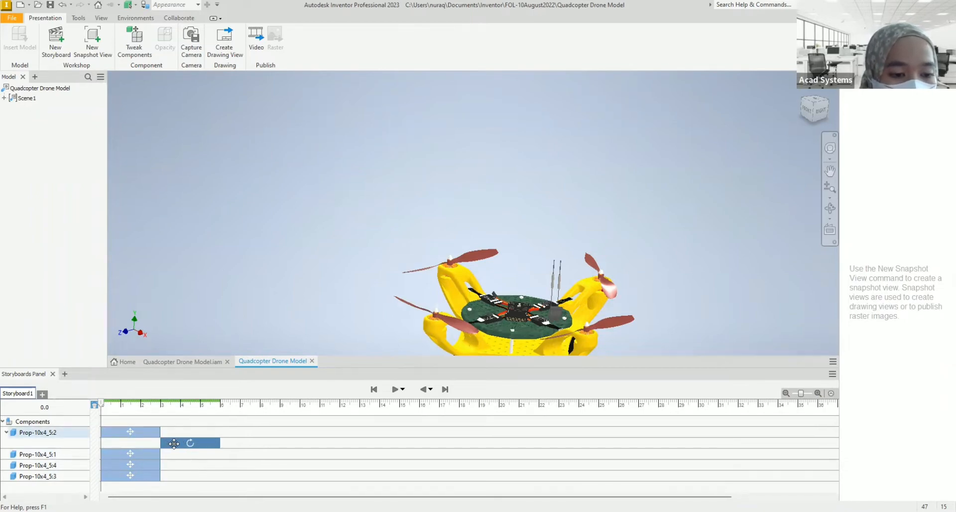
pyautogui.moveTo(171, 443); pyautogui.dragTo(167, 443)
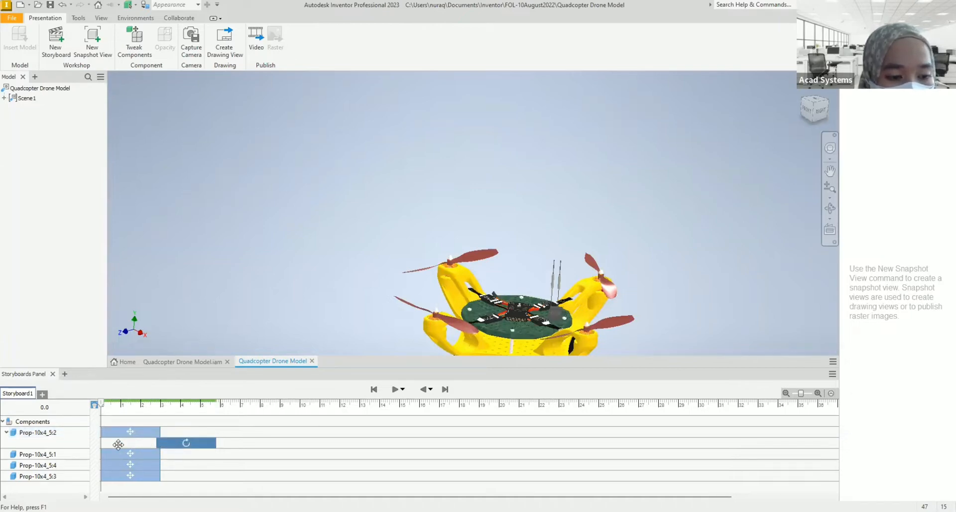
pyautogui.moveTo(118, 445); pyautogui.dragTo(115, 445)
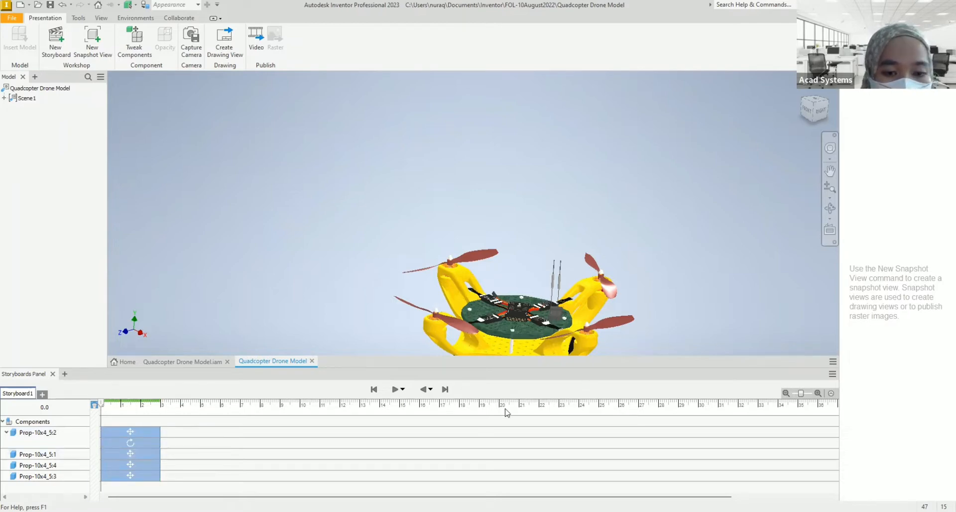
pyautogui.click(395, 389)
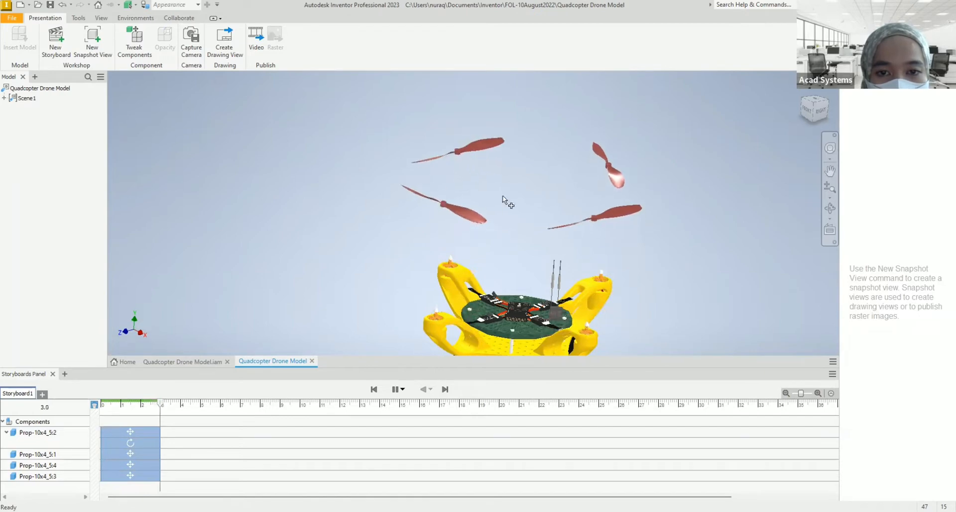
# - Add a 360 deg rotation tweak about the vertical axis to propeller Prop-10x4_5:1, with no trail and a 3 s duration, and show its storyboard actions
pyautogui.keyDown('shift'); pyautogui.moveTo(502, 234); pyautogui.dragTo(365, 224, button='middle'); pyautogui.keyUp('shift')
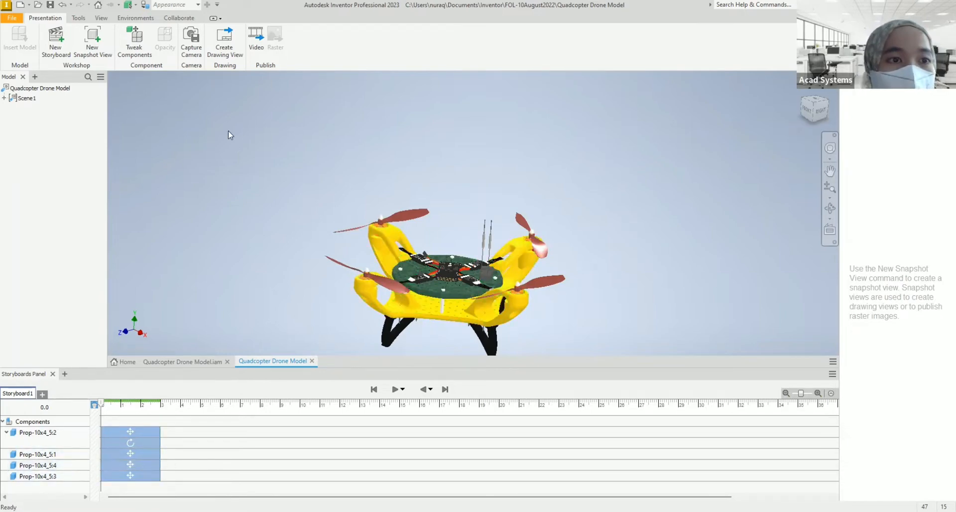
pyautogui.click(529, 223)
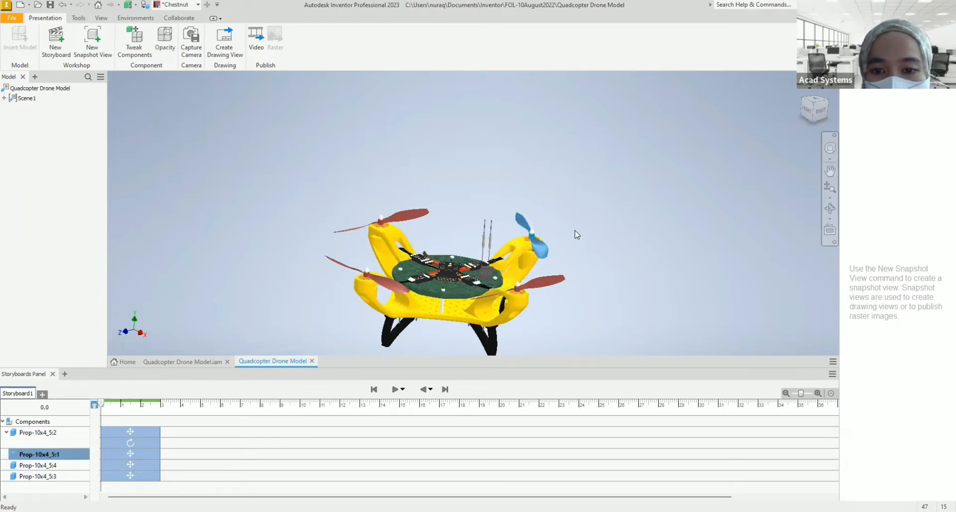
pyautogui.rightClick(583, 219)
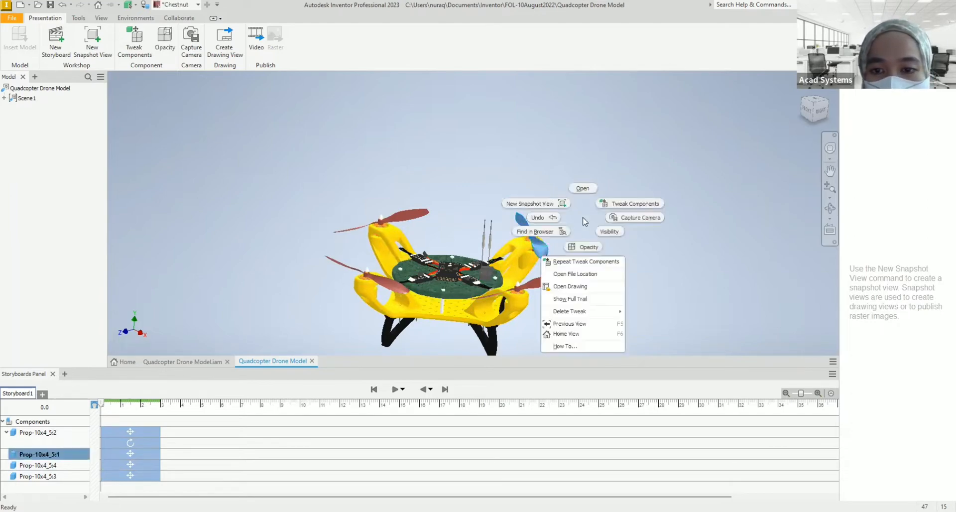
pyautogui.click(622, 184)
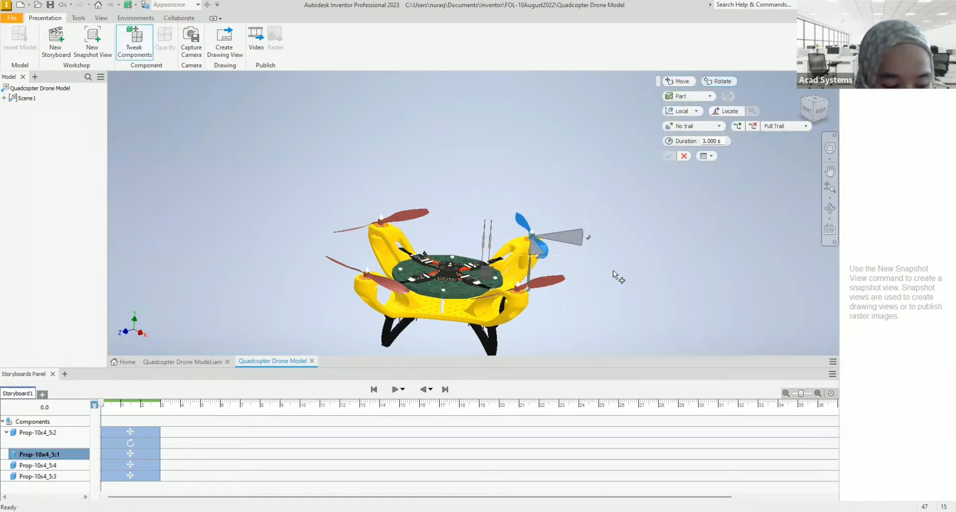
pyautogui.keyDown('shift'); pyautogui.moveTo(620, 274); pyautogui.dragTo(554, 230, button='middle'); pyautogui.keyUp('shift')
pyautogui.keyDown('shift'); pyautogui.moveTo(553, 231); pyautogui.dragTo(518, 241); pyautogui.keyUp('shift')
pyautogui.scroll(3, 517, 241)
pyautogui.scroll(-2, 518, 241)
pyautogui.keyDown('shift'); pyautogui.moveTo(518, 241); pyautogui.dragTo(547, 199, button='middle'); pyautogui.keyUp('shift')
pyautogui.scroll(3, 523, 248)
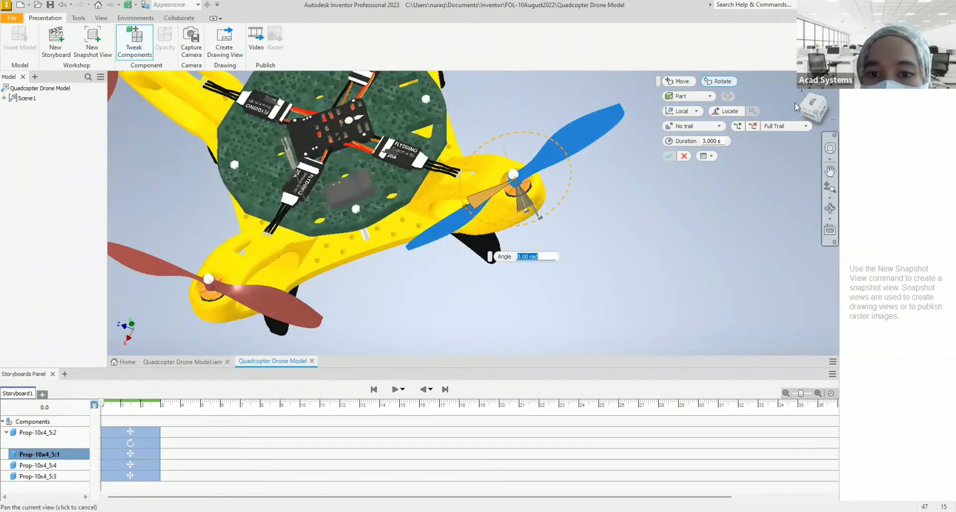
pyautogui.click(800, 92)
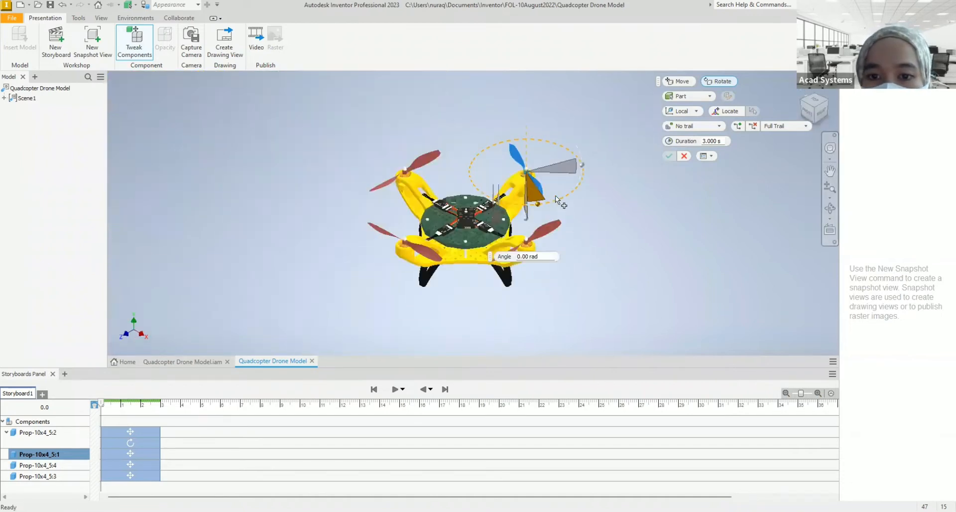
pyautogui.click(549, 256)
pyautogui.write('360')
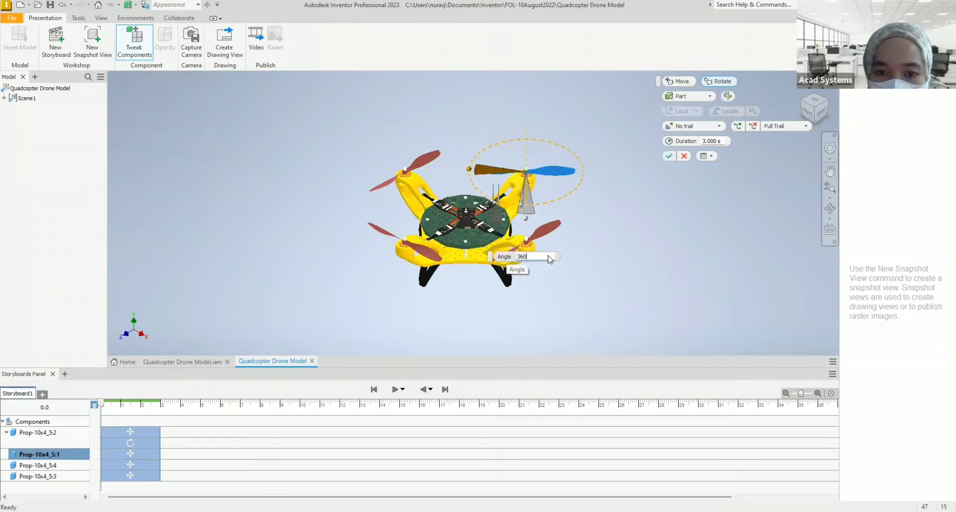
pyautogui.press('Return')
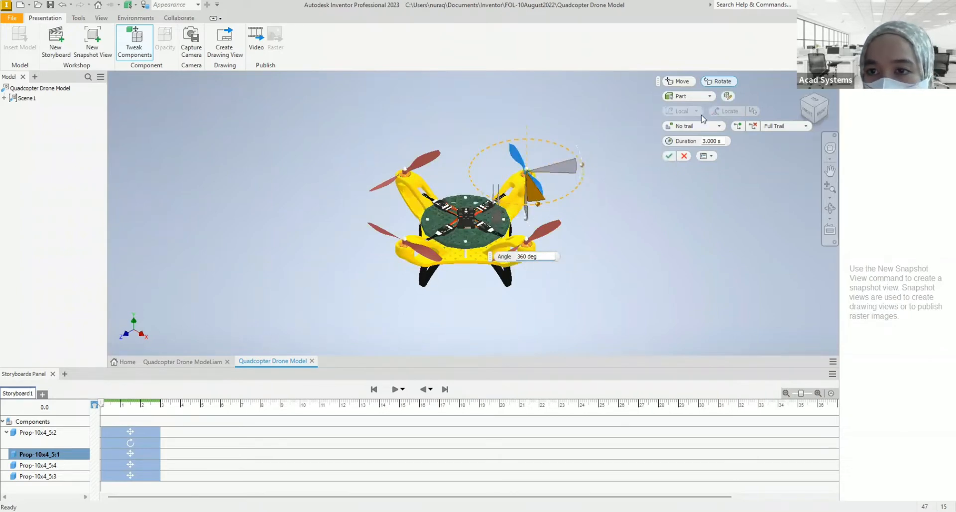
pyautogui.click(668, 156)
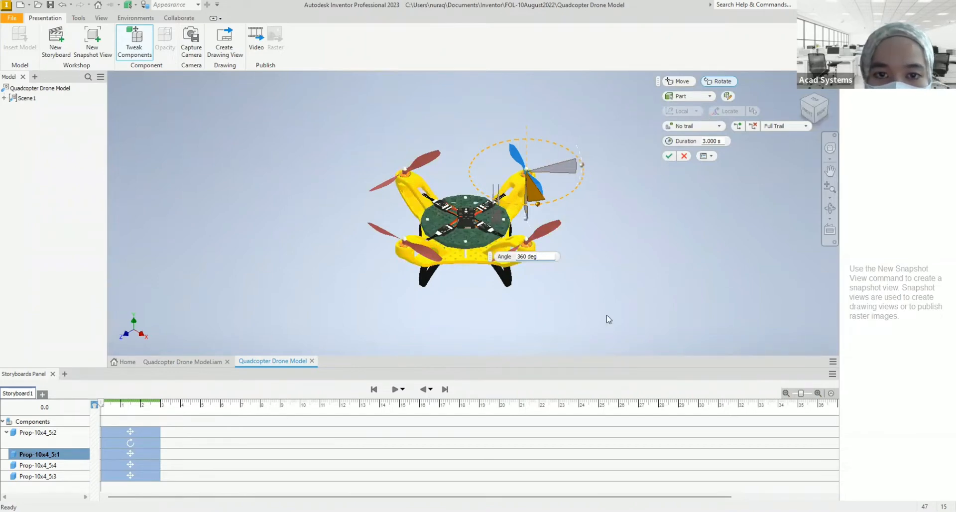
pyautogui.click(137, 454)
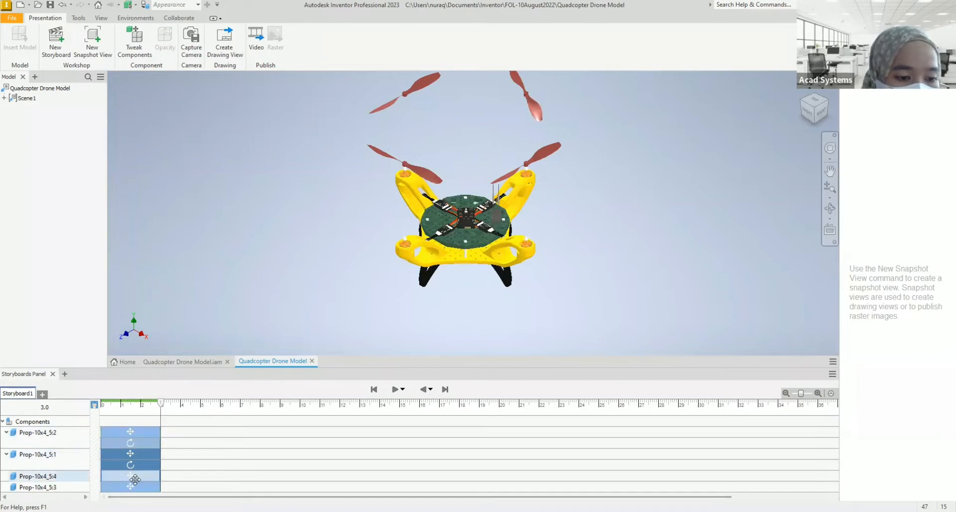
# - Add a 360 deg rotation tweak about the vertical axis to propeller Prop-10x4_5:4, with no trail and a 3 s duration
pyautogui.click(150, 475)
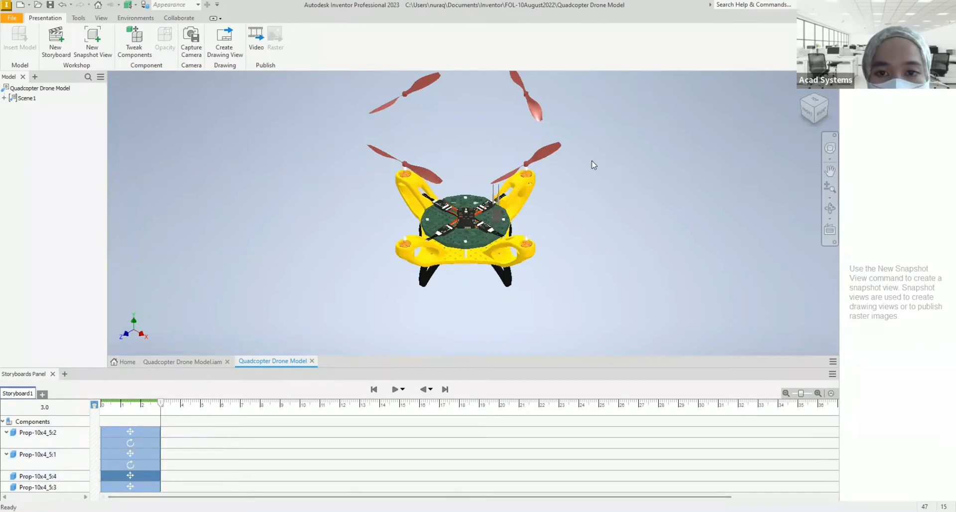
pyautogui.scroll(2, 593, 189)
pyautogui.scroll(-4, 589, 186)
pyautogui.moveTo(589, 187); pyautogui.dragTo(547, 210, button='middle')
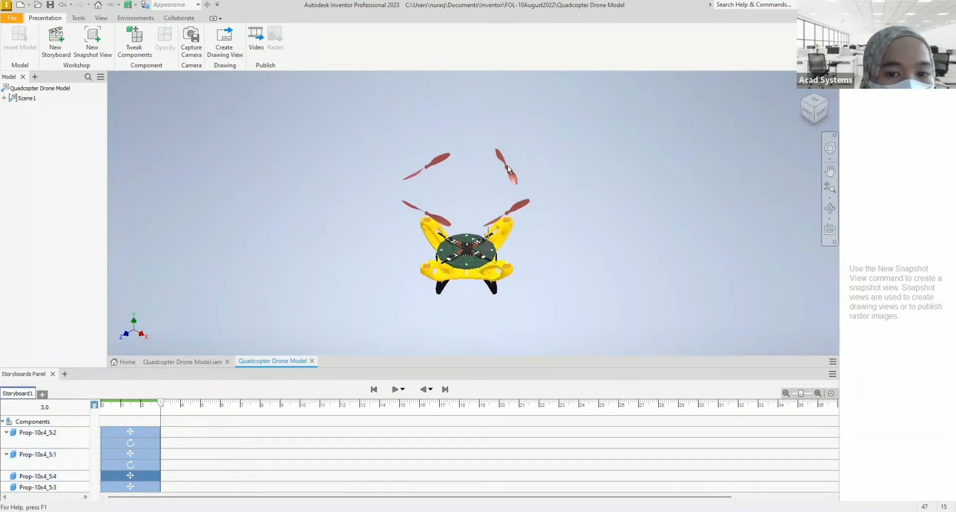
pyautogui.click(519, 207)
pyautogui.rightClick(521, 207)
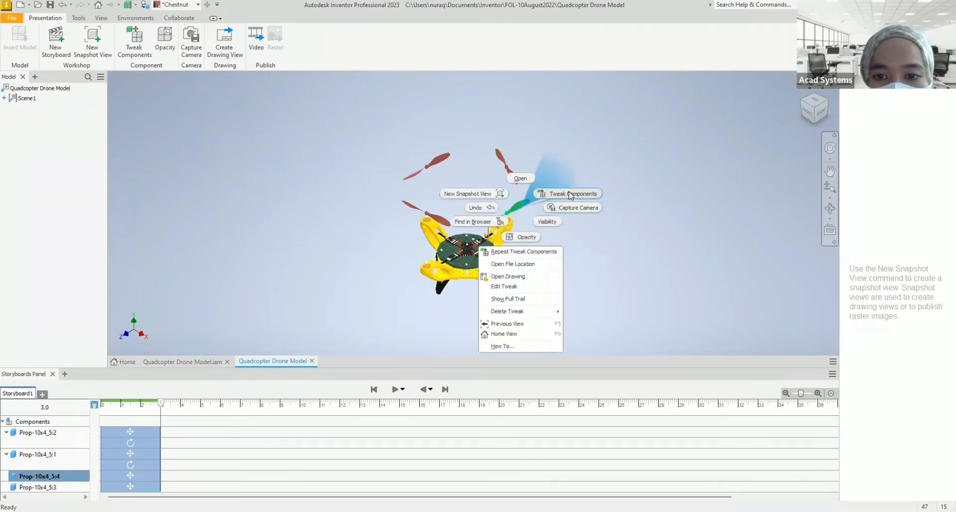
pyautogui.click(674, 110)
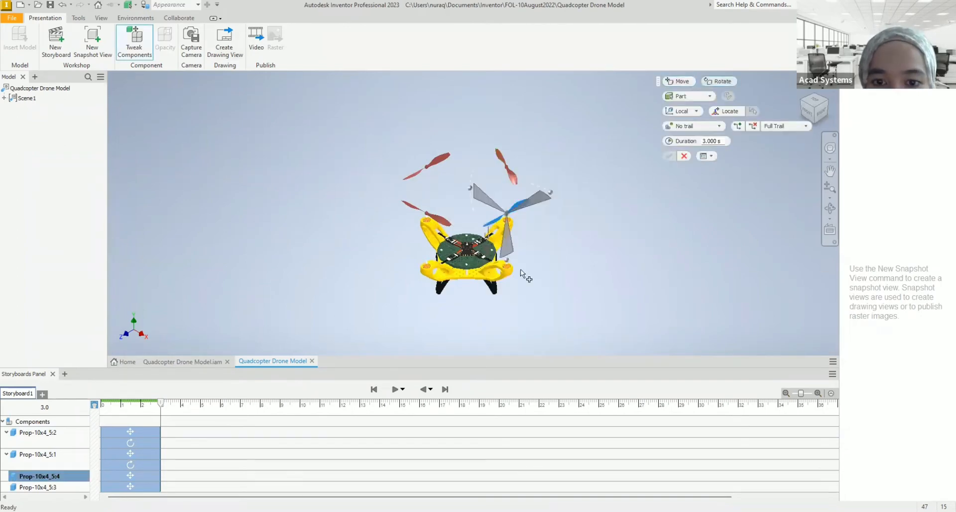
pyautogui.click(542, 197)
pyautogui.write('3')
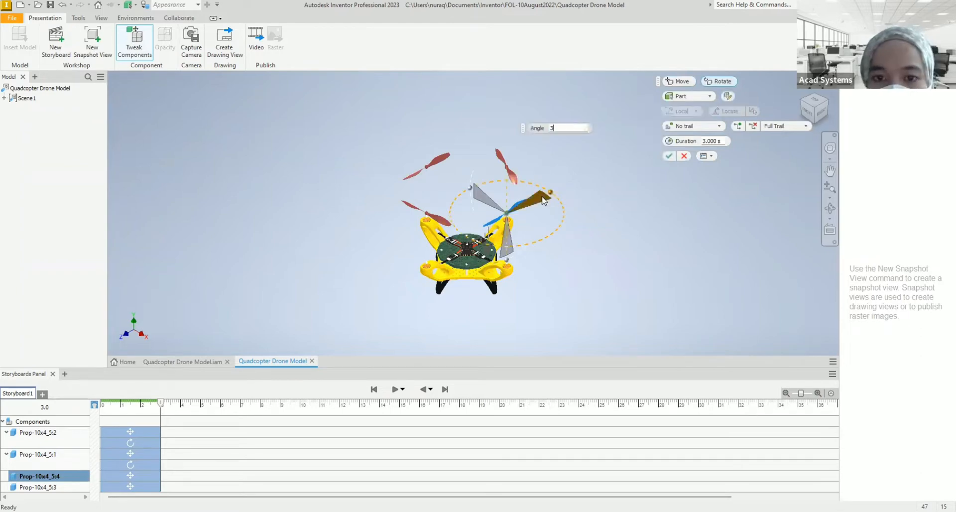
pyautogui.write('60')
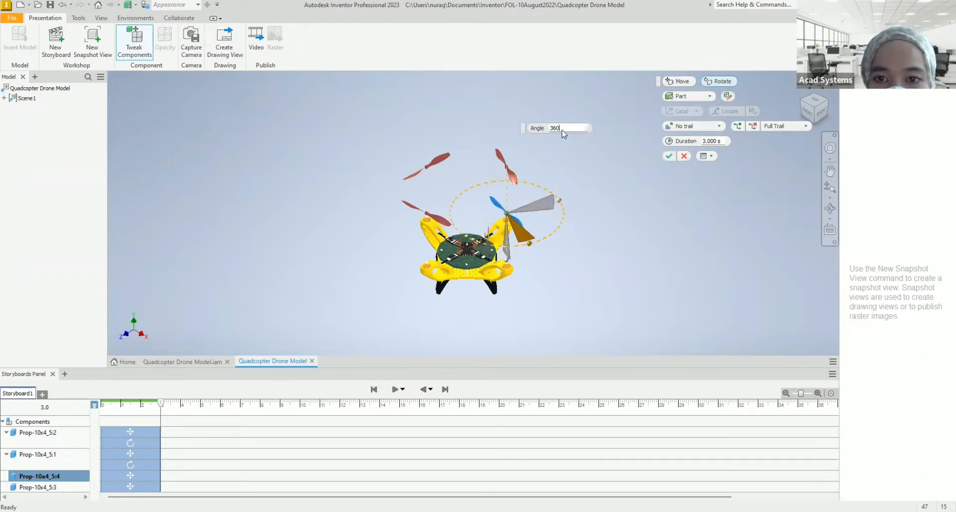
pyautogui.press('Return')
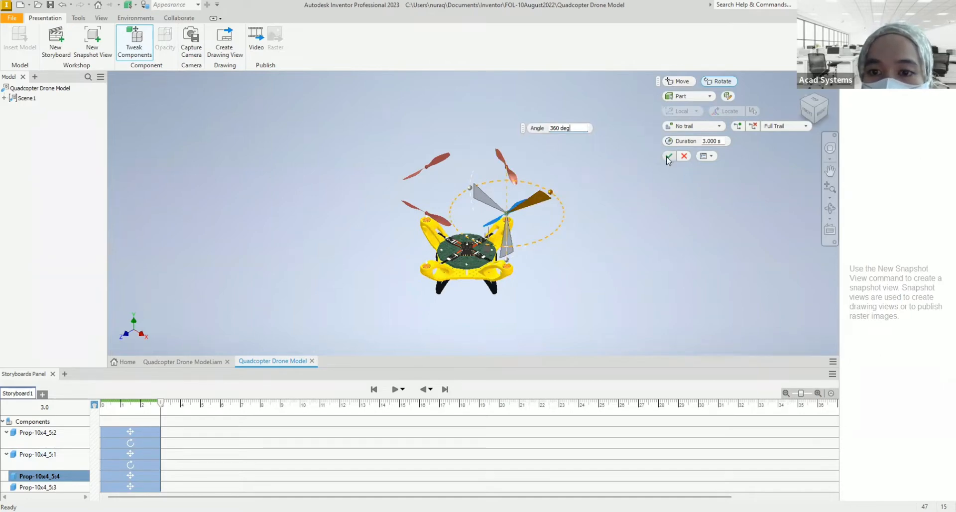
# - Add a 360 deg rotation tweak about the vertical axis to propeller Prop-10x4_5:3, with no trail and a 3 s duration
pyautogui.click(415, 206)
pyautogui.rightClick(415, 206)
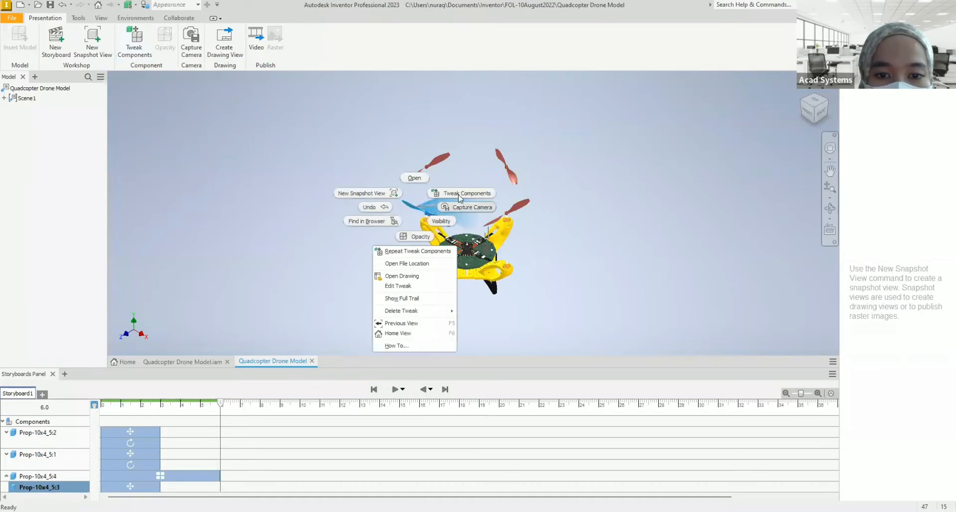
pyautogui.click(721, 84)
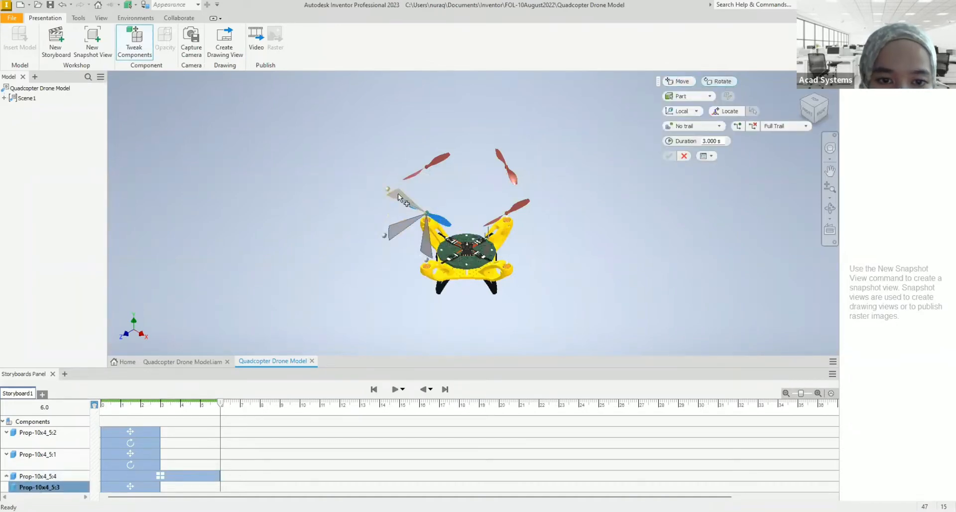
pyautogui.moveTo(398, 193); pyautogui.dragTo(384, 192)
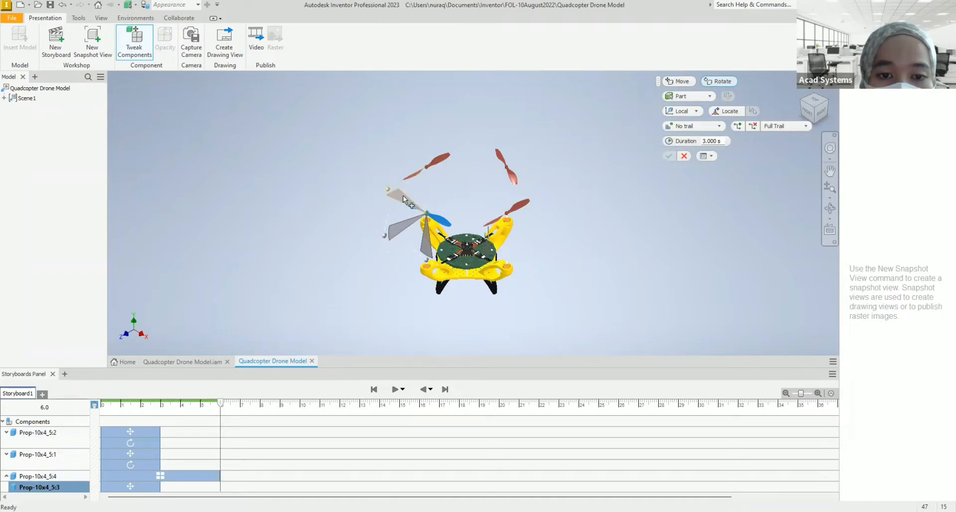
pyautogui.click(403, 198)
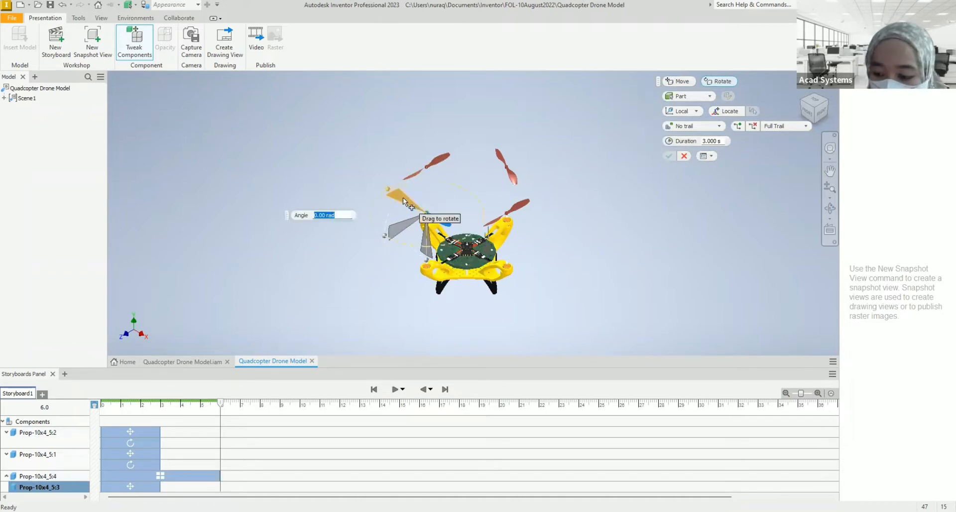
pyautogui.write('360')
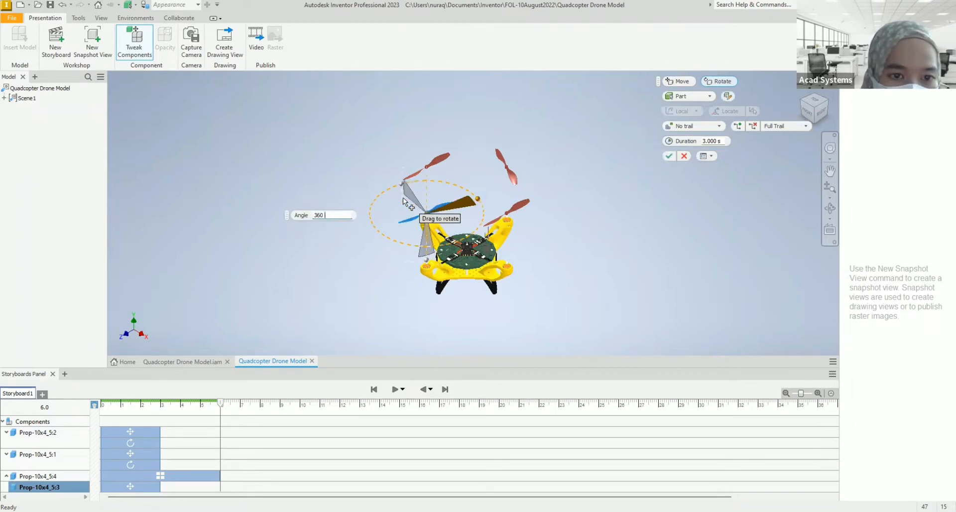
pyautogui.write(' deg')
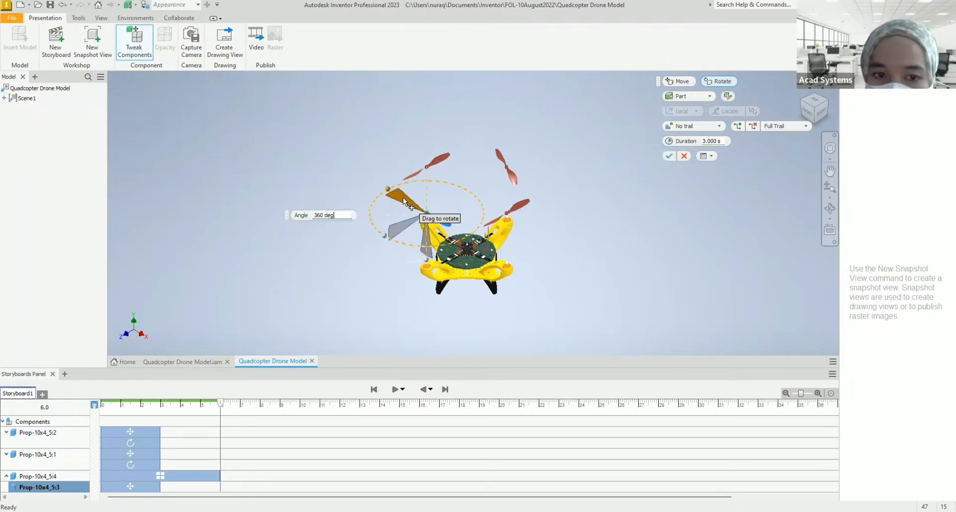
pyautogui.press('Return')
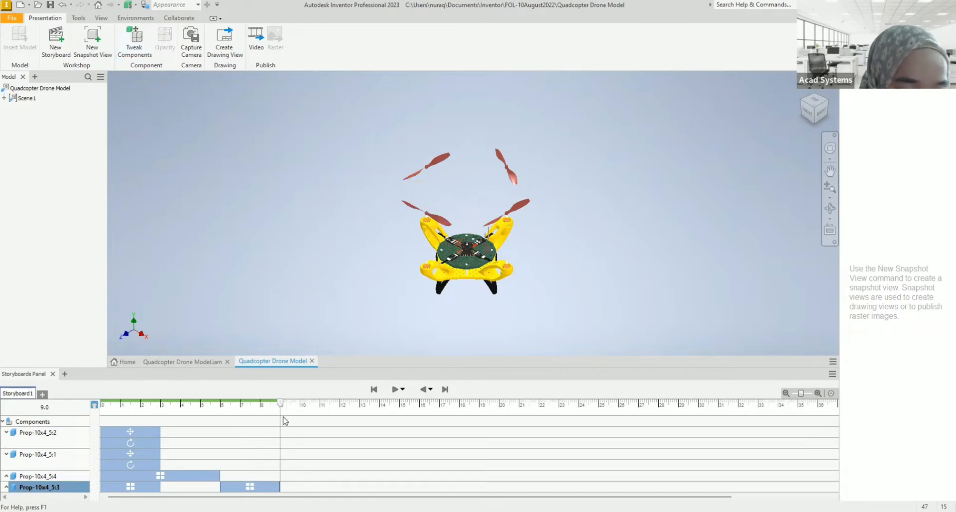
# - Expand the actions of Prop-10x4_5:4 in the storyboard and shift its rotate action to start at 0 s
pyautogui.click(179, 474)
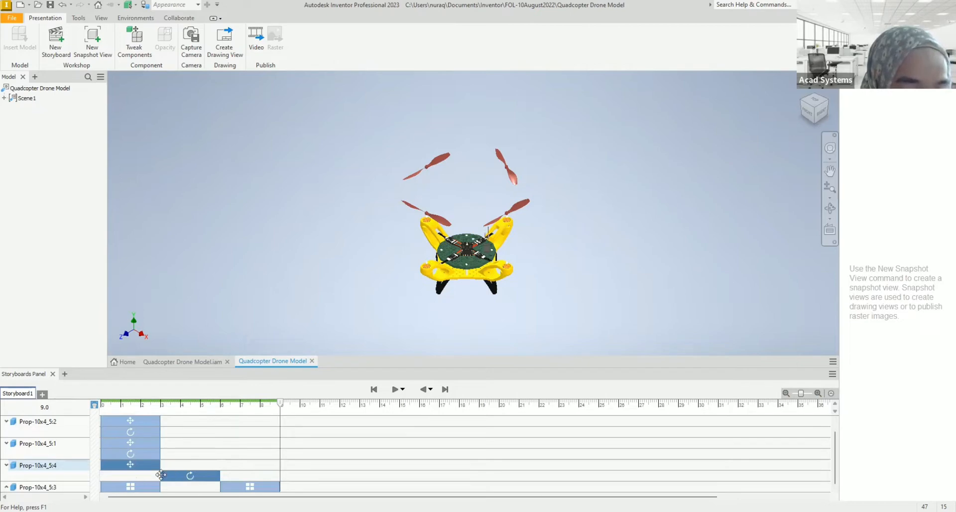
pyautogui.click(189, 476)
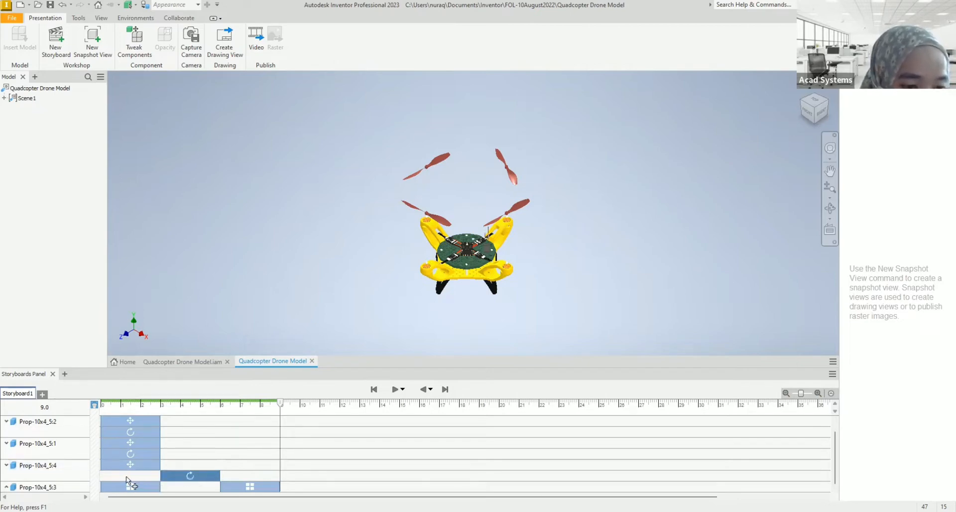
pyautogui.moveTo(126, 477); pyautogui.dragTo(124, 478)
# - Expand the actions of Prop-10x4_5:3, shift its rotate action to start at 0 s, and play the storyboard from the beginning
pyautogui.moveTo(241, 482); pyautogui.dragTo(216, 468)
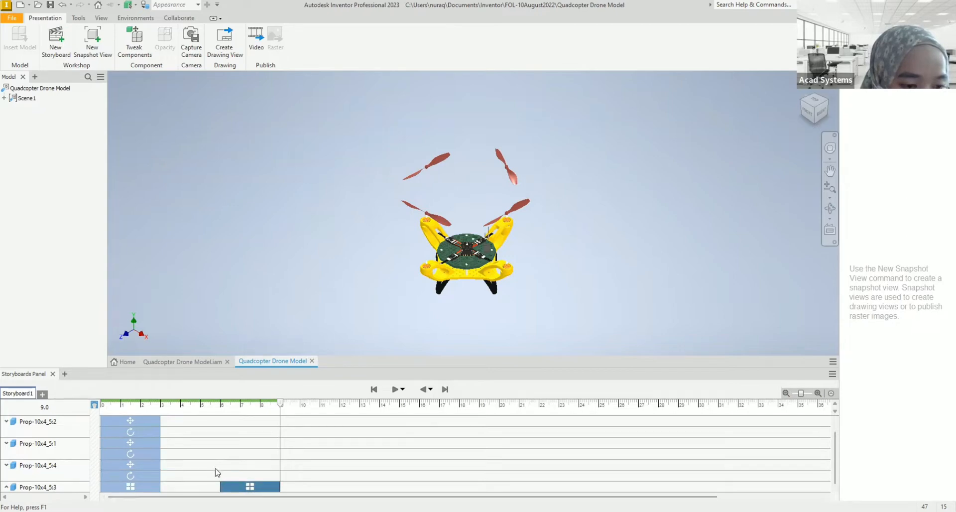
pyautogui.doubleClick(230, 486)
pyautogui.scroll(-1, 170, 473)
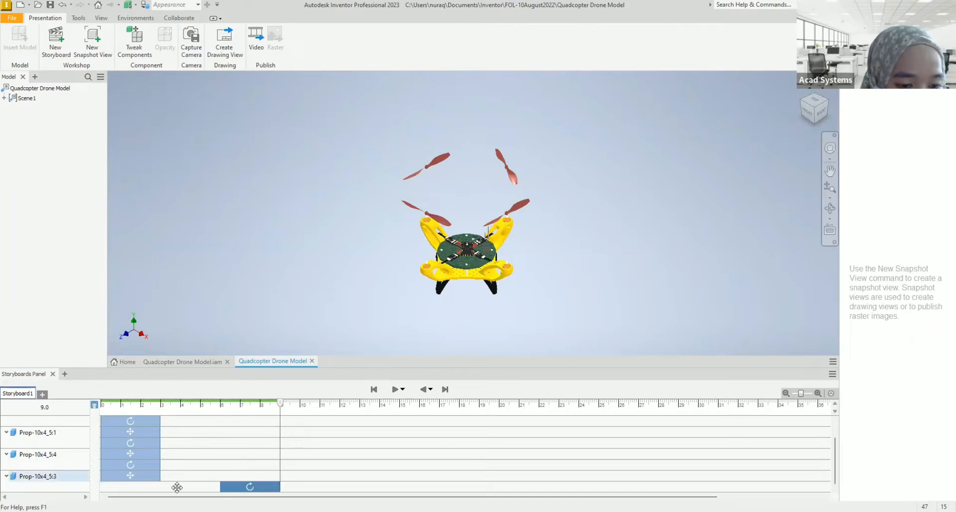
pyautogui.moveTo(176, 486); pyautogui.dragTo(134, 487)
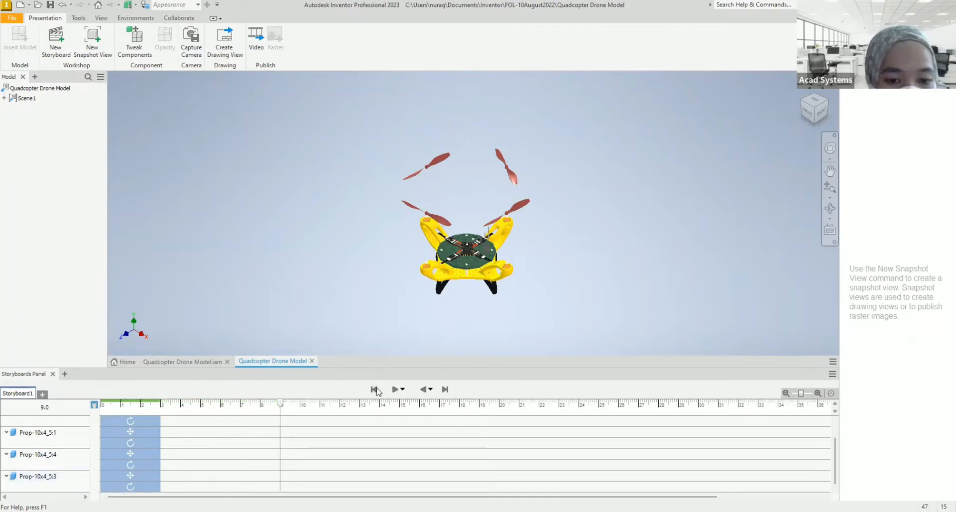
pyautogui.click(375, 390)
pyautogui.click(399, 389)
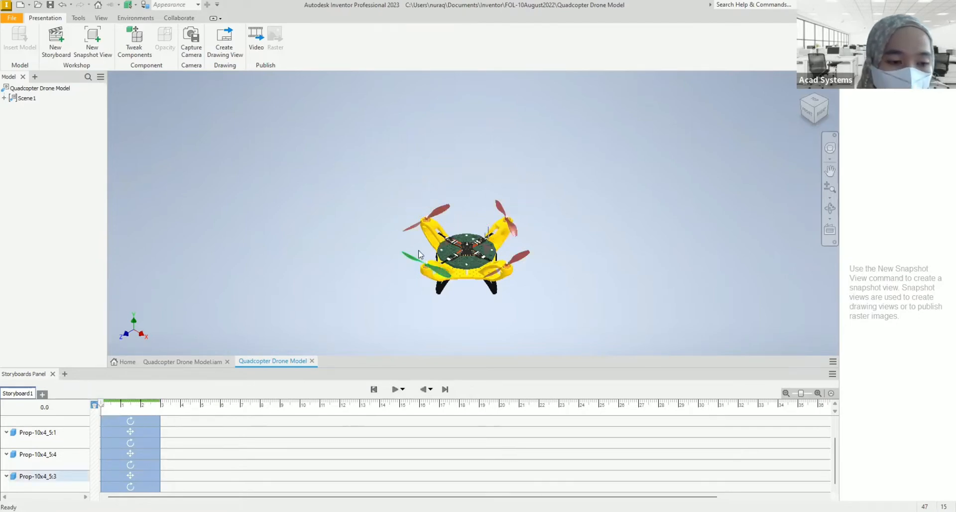
# - Set the duration of the rotate action of Prop-10x4_5:2 to 5 s in the storyboard
pyautogui.click(150, 421)
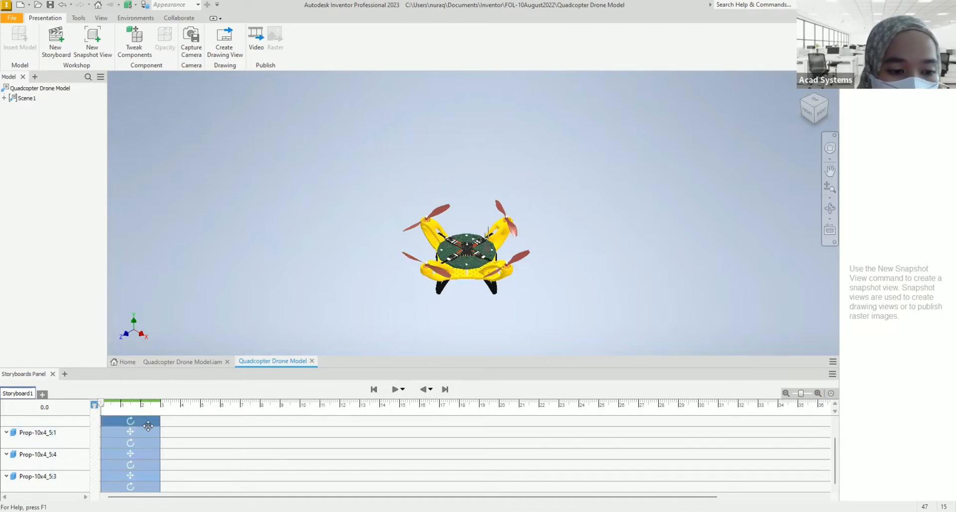
pyautogui.doubleClick(148, 422)
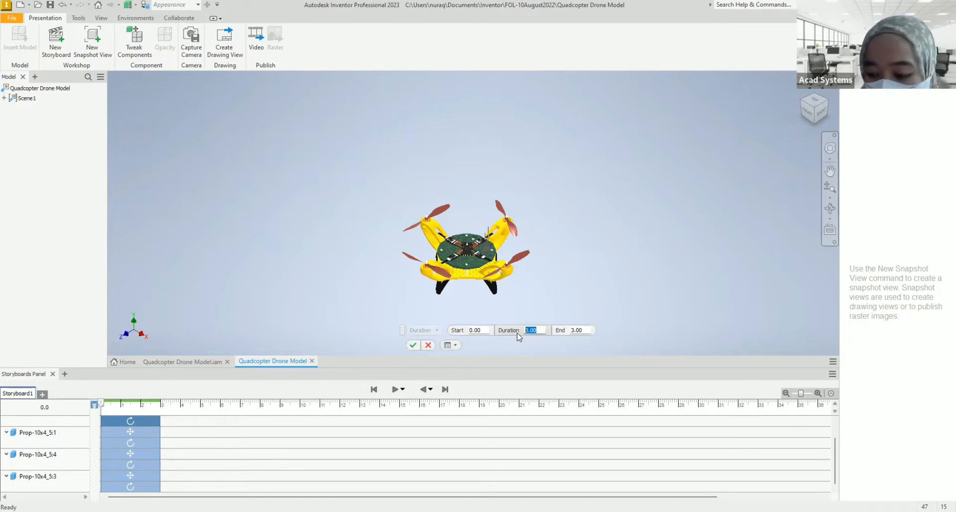
pyautogui.click(412, 345)
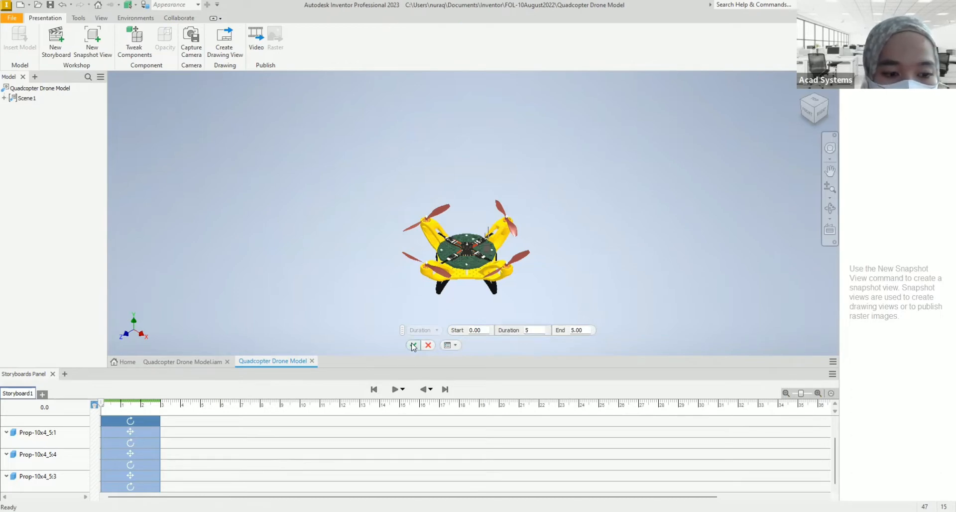
# - Set the duration of the move and rotate actions of Prop-10x4_5:1, :4 and :3 together to 5 s, and play the storyboard
pyautogui.keyDown('ctrl'); pyautogui.click(148, 443); pyautogui.keyUp('ctrl')
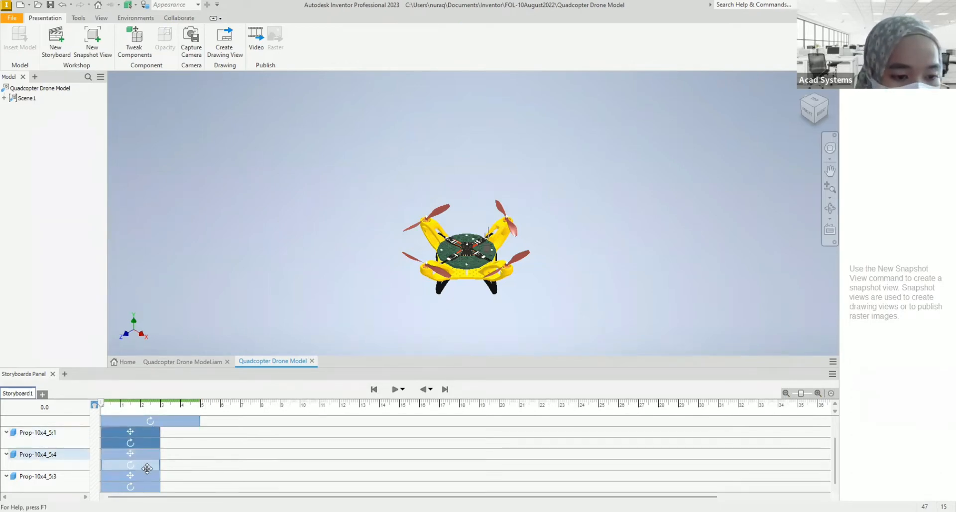
pyautogui.keyDown('ctrl'); pyautogui.click(147, 467); pyautogui.keyUp('ctrl')
pyautogui.keyDown('ctrl'); pyautogui.click(147, 476); pyautogui.keyUp('ctrl')
pyautogui.keyDown('ctrl'); pyautogui.click(147, 485); pyautogui.keyUp('ctrl')
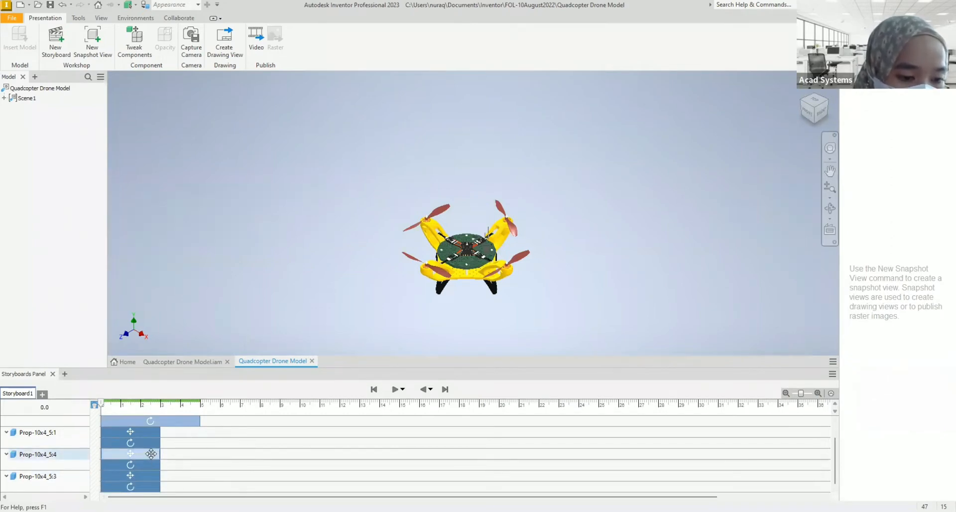
pyautogui.keyDown('ctrl'); pyautogui.click(152, 454); pyautogui.keyUp('ctrl')
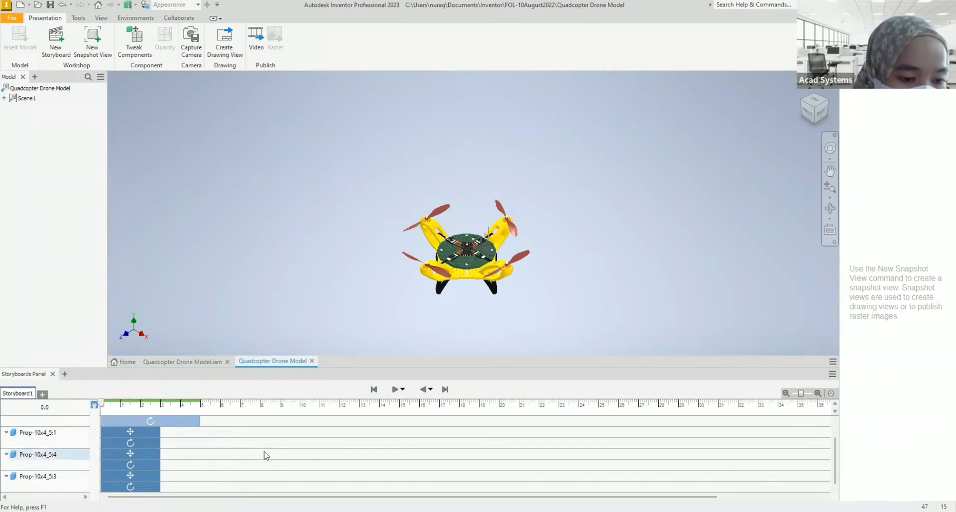
pyautogui.rightClick(153, 437)
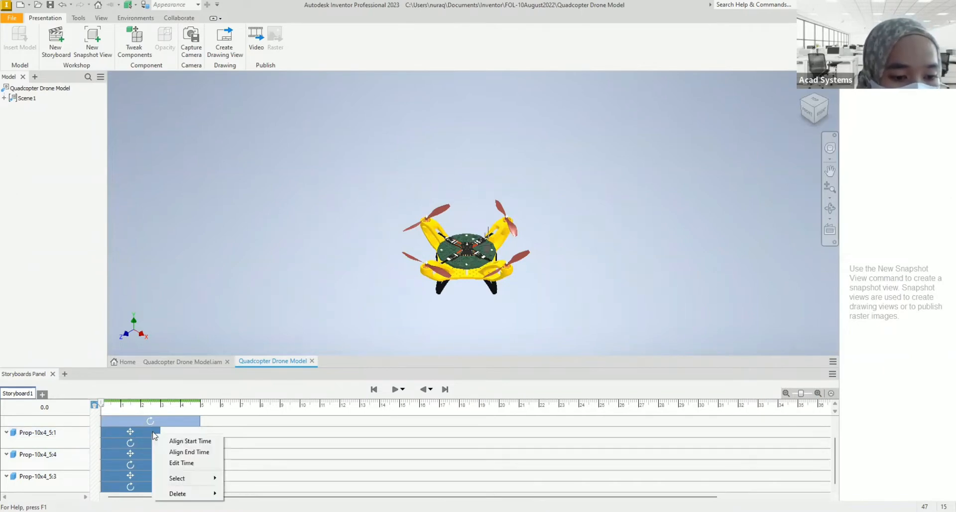
pyautogui.click(179, 463)
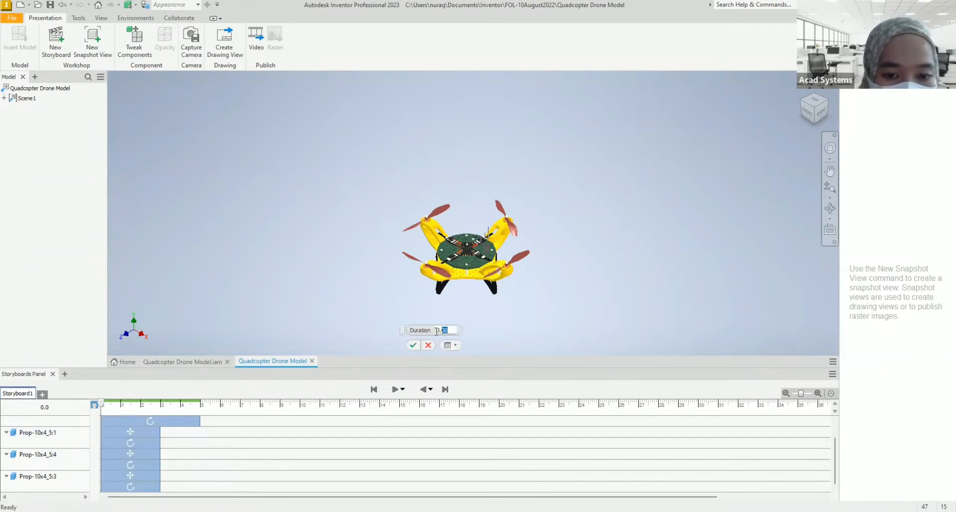
pyautogui.click(413, 346)
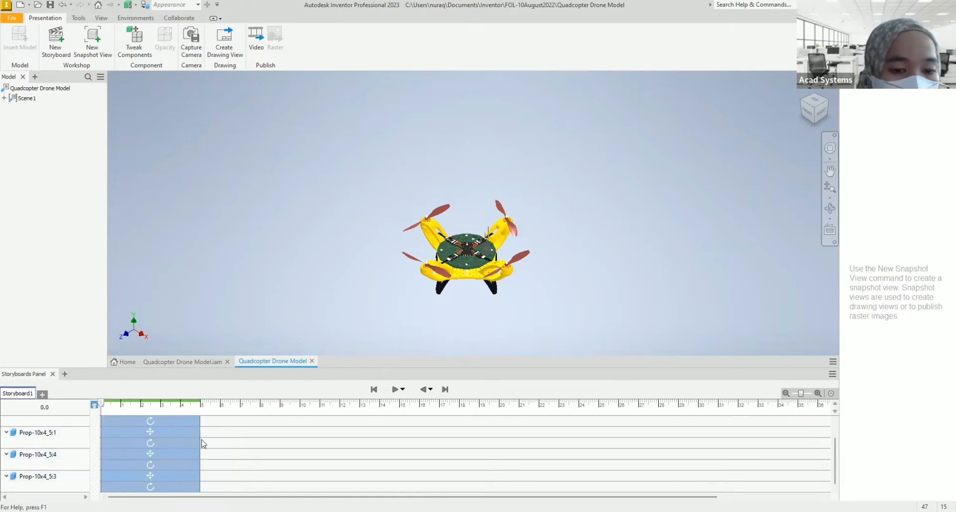
pyautogui.click(396, 389)
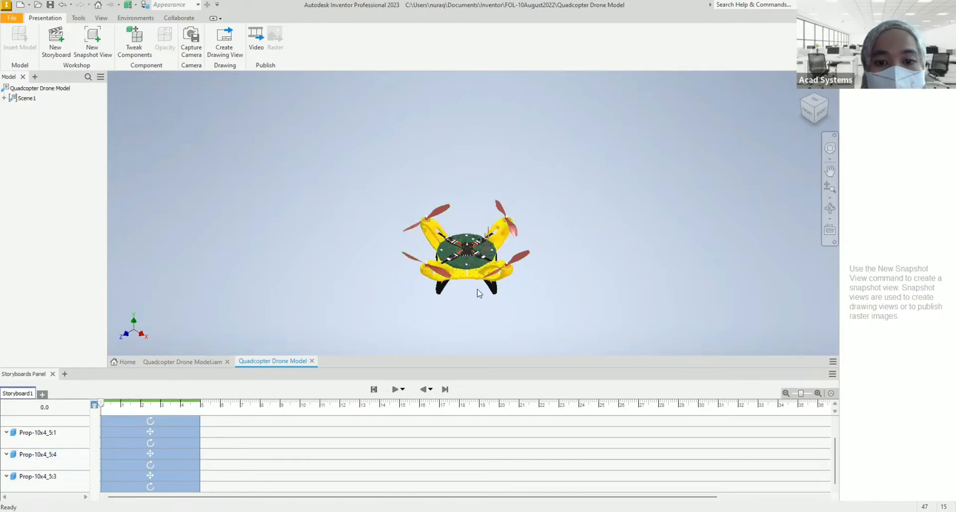
# - Extend the move action of Prop-10x4_5:2 in the storyboard to end at 5 s
pyautogui.scroll(2, 477, 288)
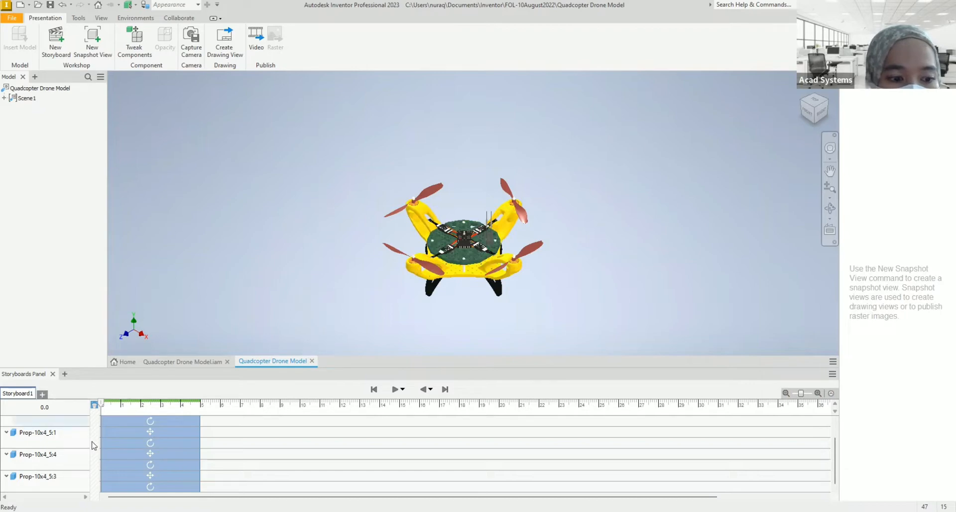
pyautogui.click(131, 422)
pyautogui.scroll(1, 131, 422)
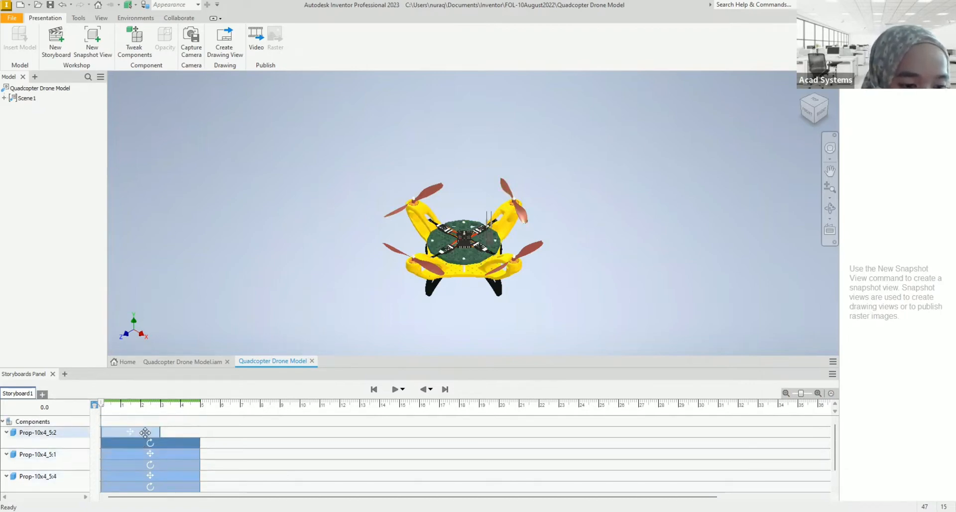
pyautogui.click(145, 432)
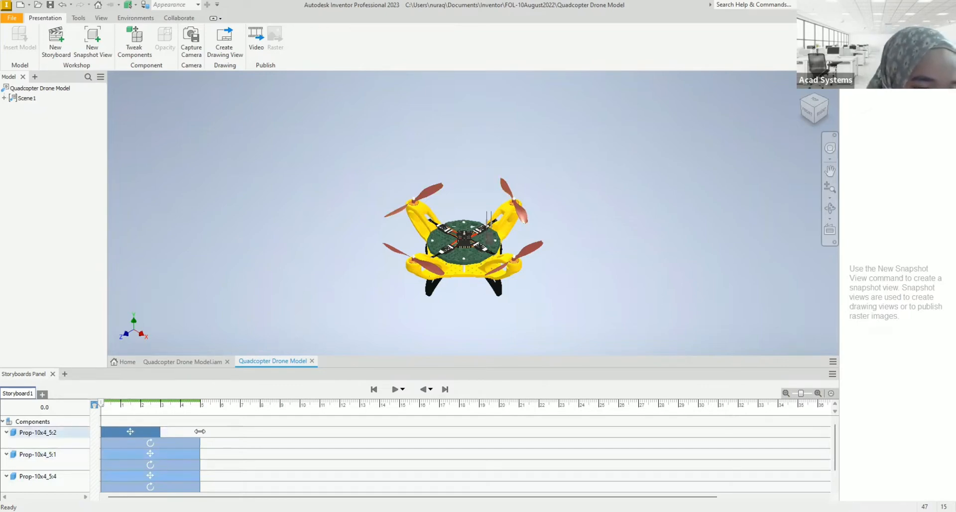
pyautogui.moveTo(199, 431); pyautogui.dragTo(200, 431)
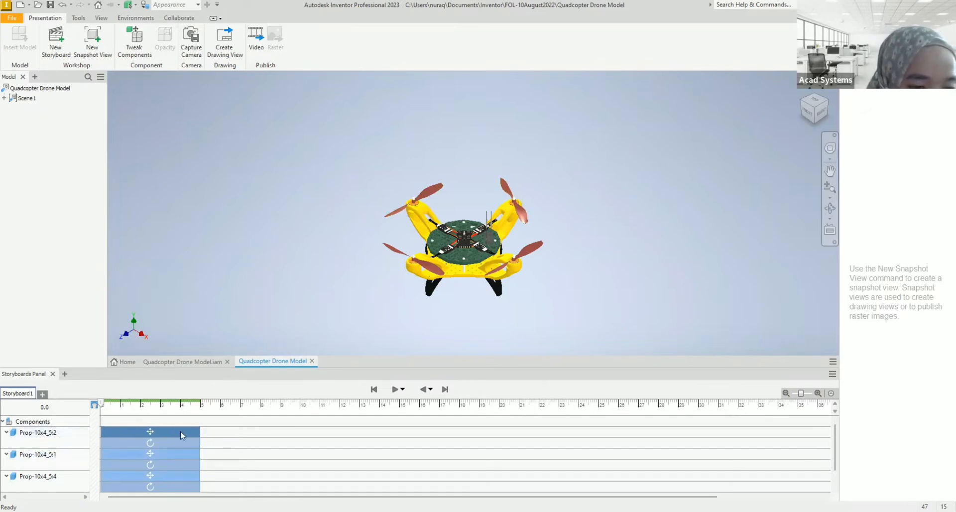
# - Edit the propellers' shared move tweak to display trails, and play the storyboard through to its end
pyautogui.rightClick(180, 433)
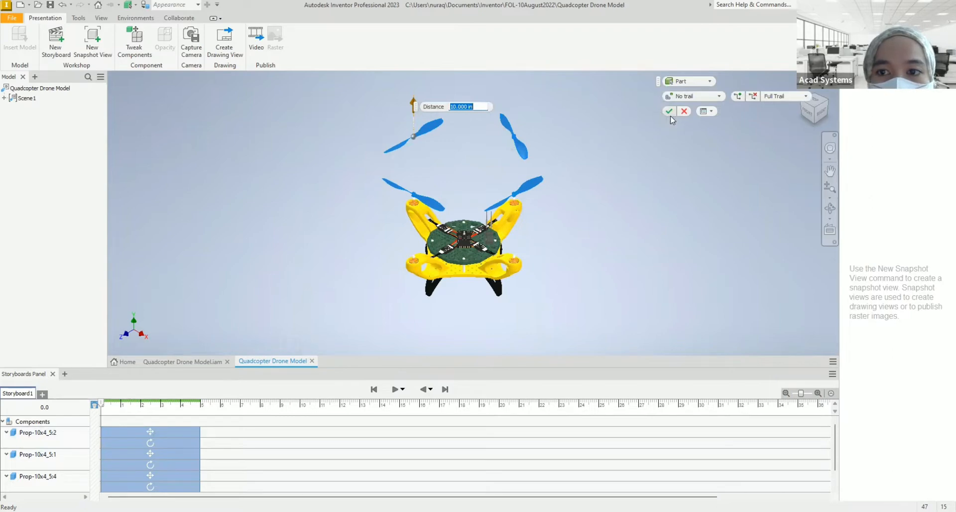
pyautogui.click(692, 96)
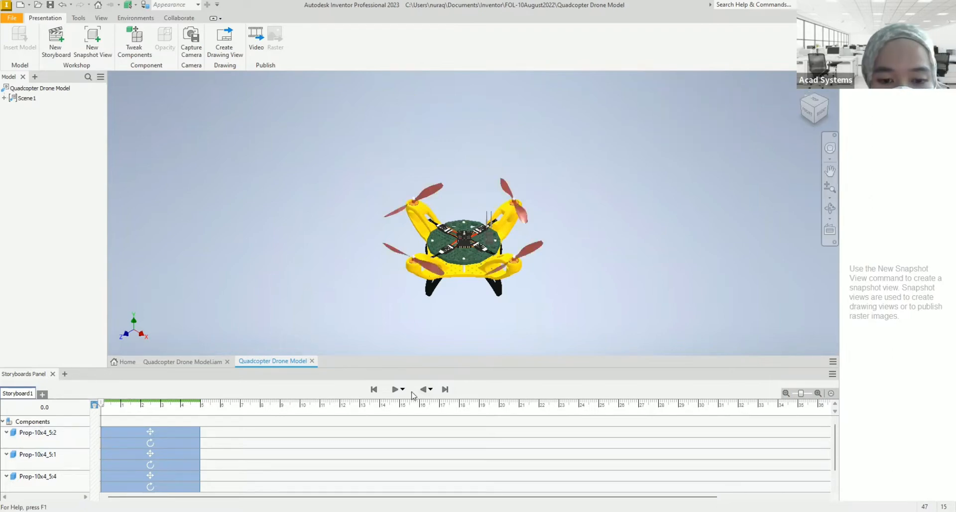
pyautogui.click(396, 391)
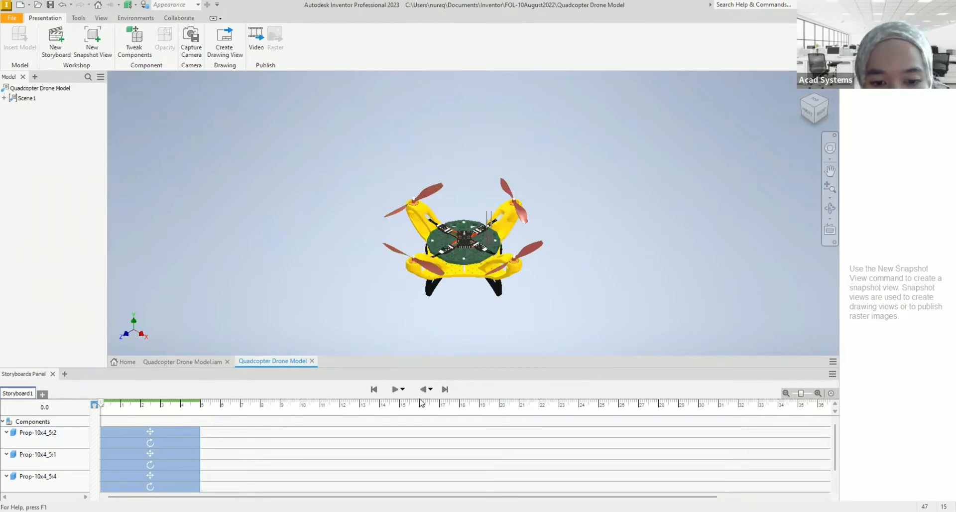
pyautogui.click(394, 389)
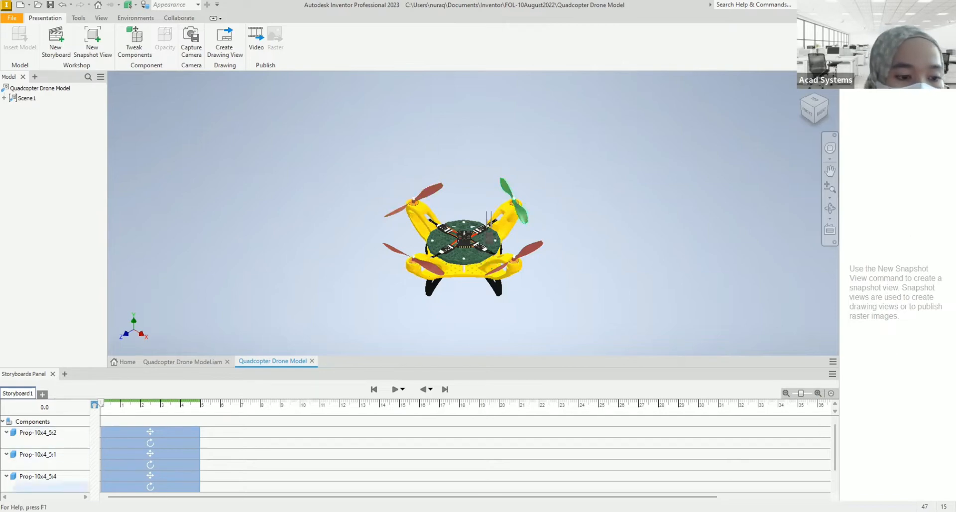
pyautogui.click(445, 390)
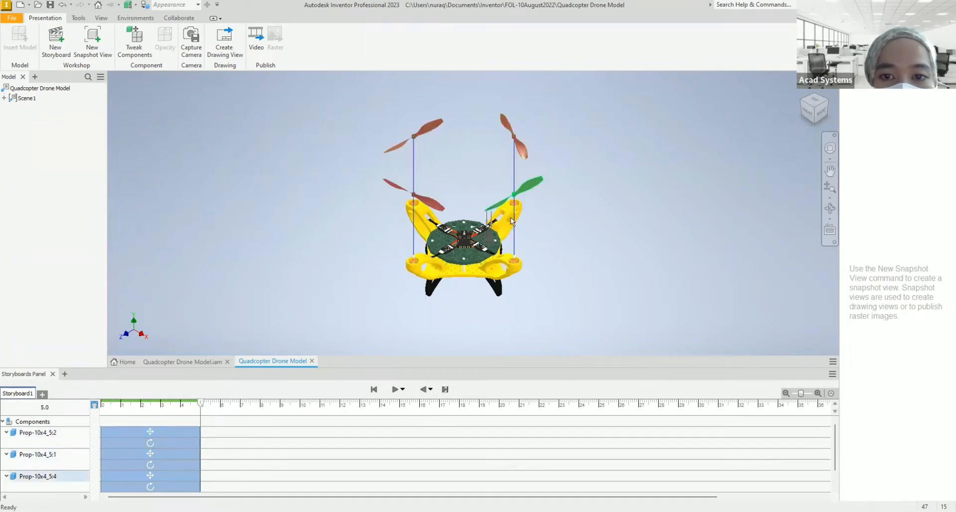
# - Hide the full trail of propeller Prop-10x4_5:2 in the exploded view
pyautogui.click(416, 164)
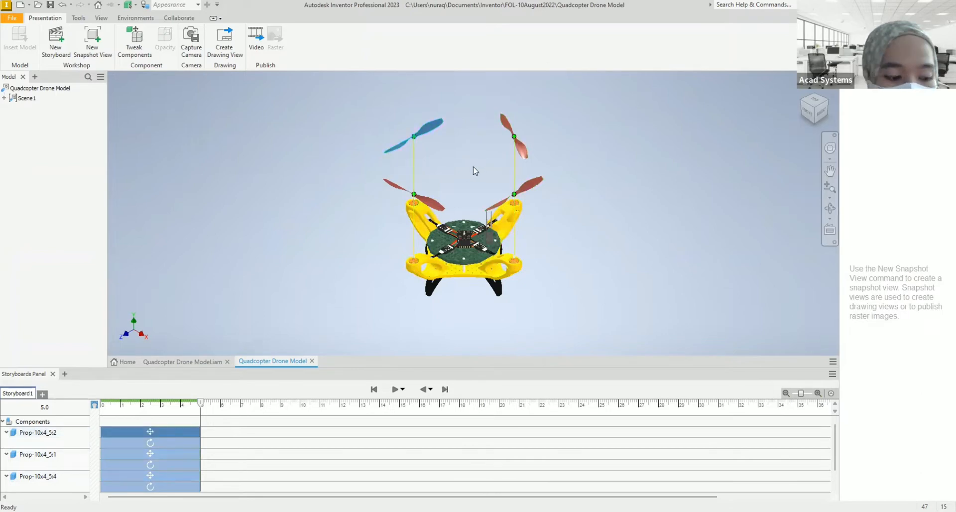
pyautogui.press('Escape')
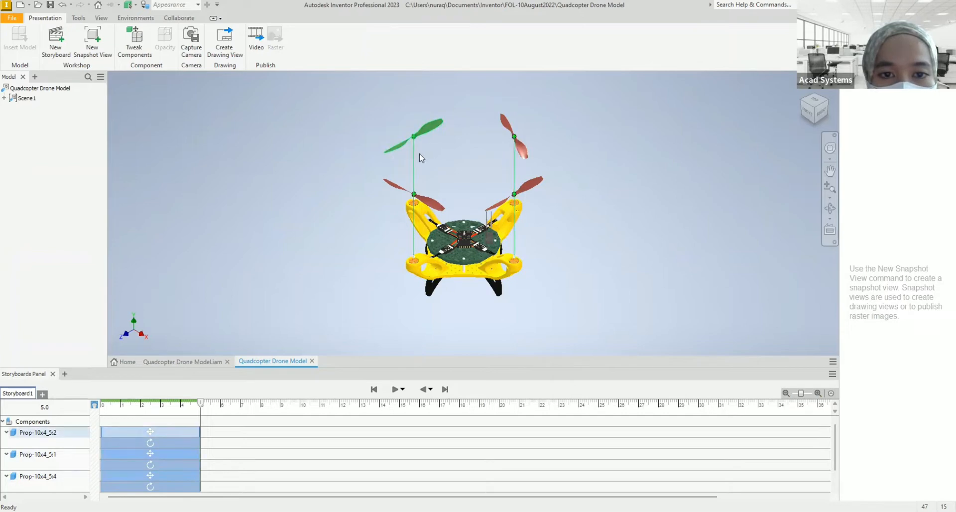
pyautogui.scroll(2, 431, 180)
pyautogui.scroll(-3, 433, 179)
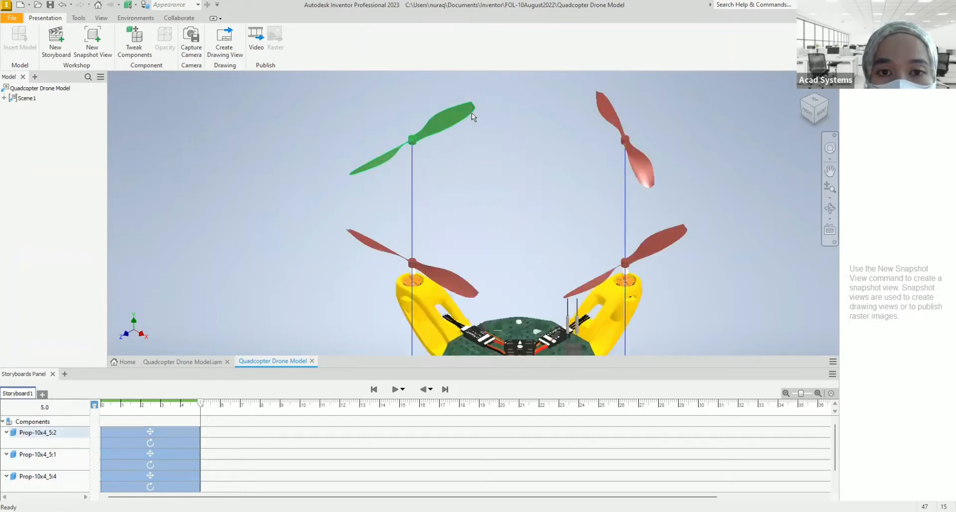
pyautogui.rightClick(453, 119)
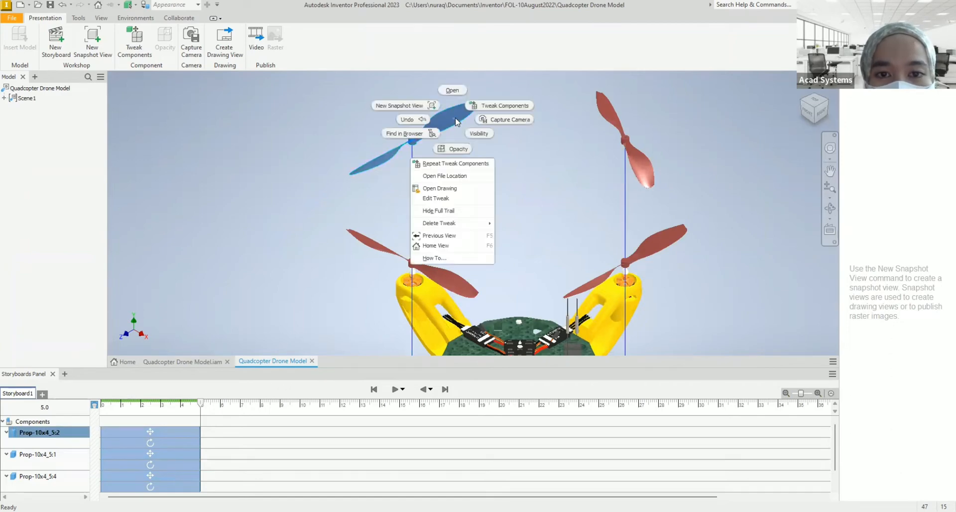
pyautogui.click(456, 211)
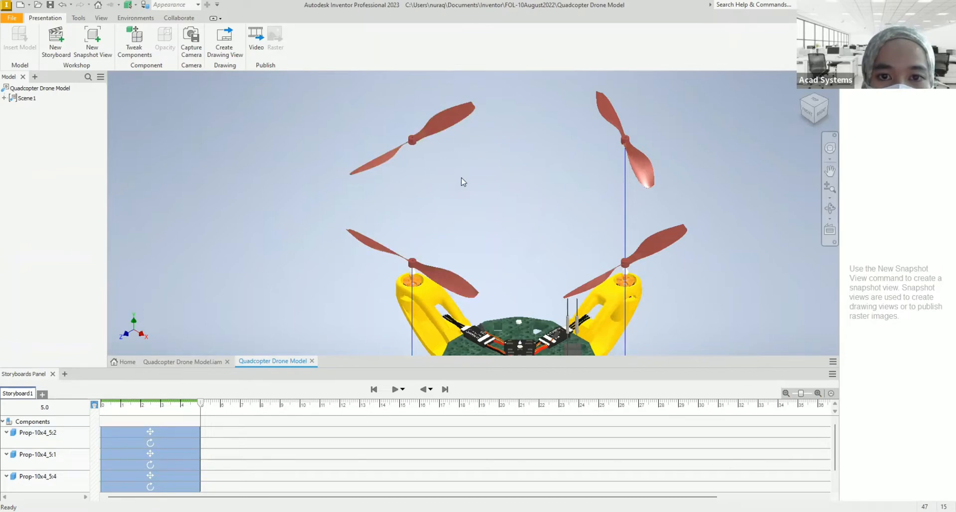
# - Show the full trail of propeller Prop-10x4_5:2 again
pyautogui.click(455, 116)
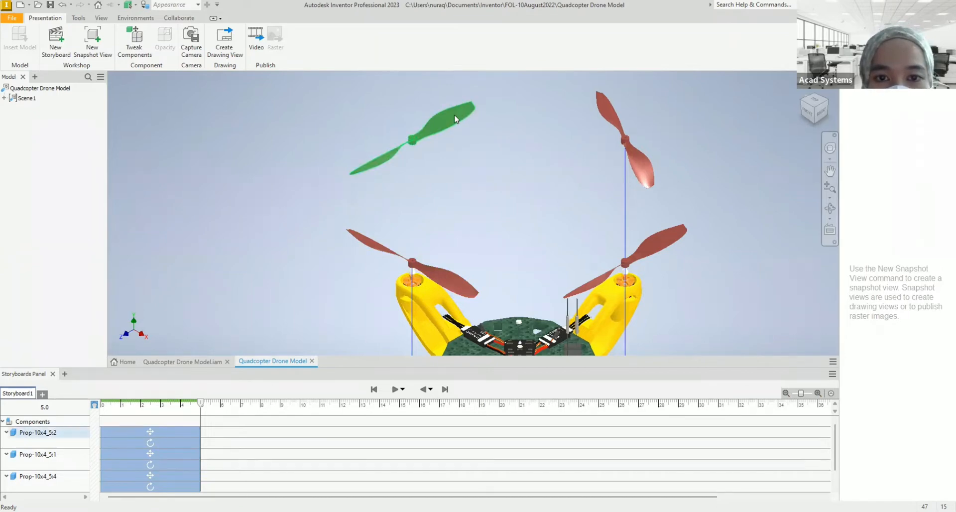
pyautogui.rightClick(455, 115)
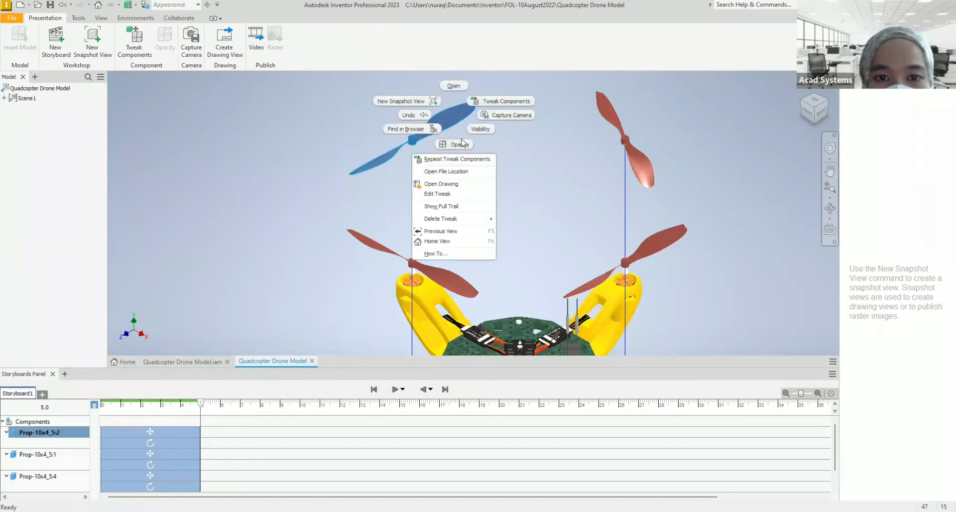
pyautogui.click(452, 206)
pyautogui.scroll(3, 460, 198)
pyautogui.scroll(-5, 465, 209)
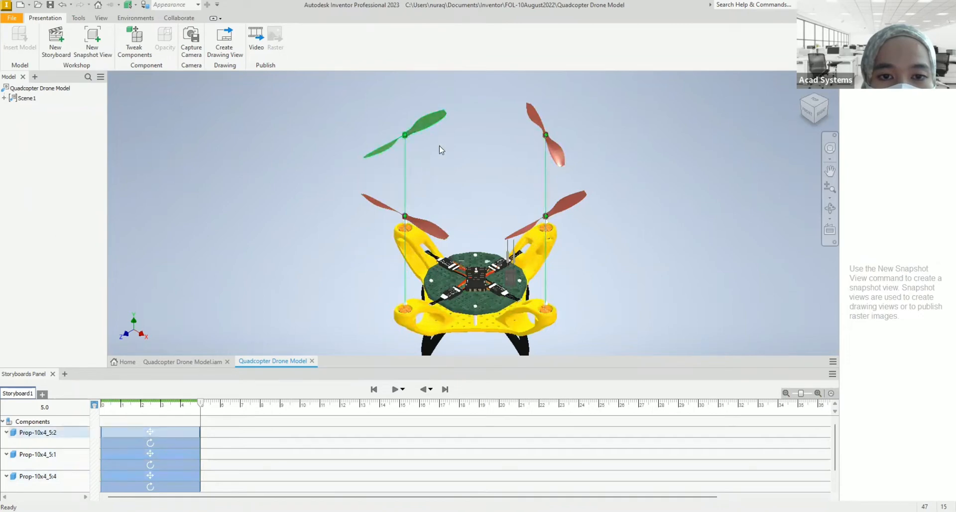
# - Hide the trail segments of the whole propeller group, and turn all trails back on
pyautogui.rightClick(405, 157)
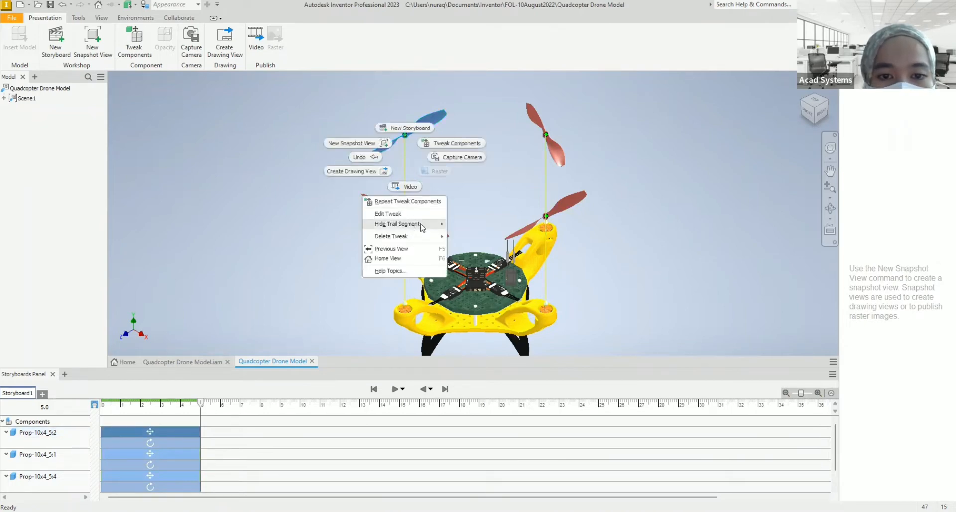
pyautogui.moveTo(435, 228)
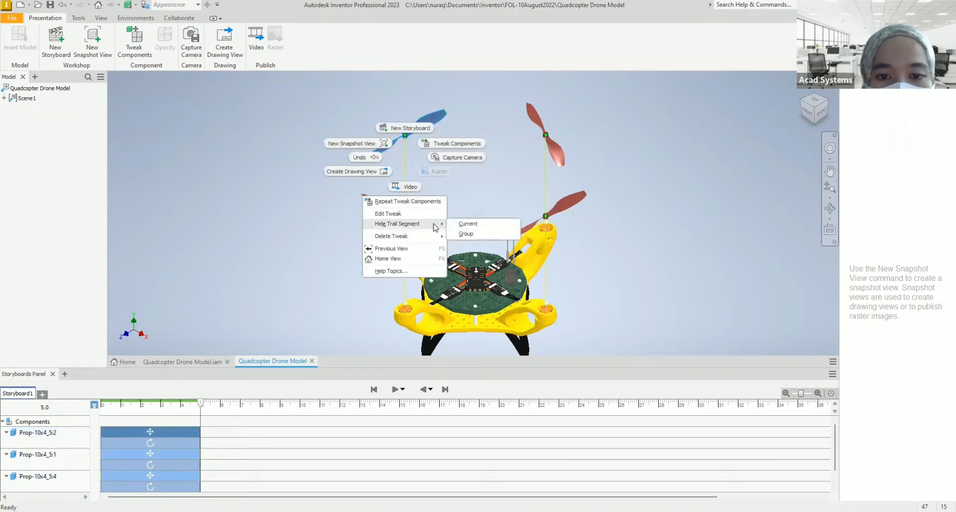
pyautogui.click(475, 234)
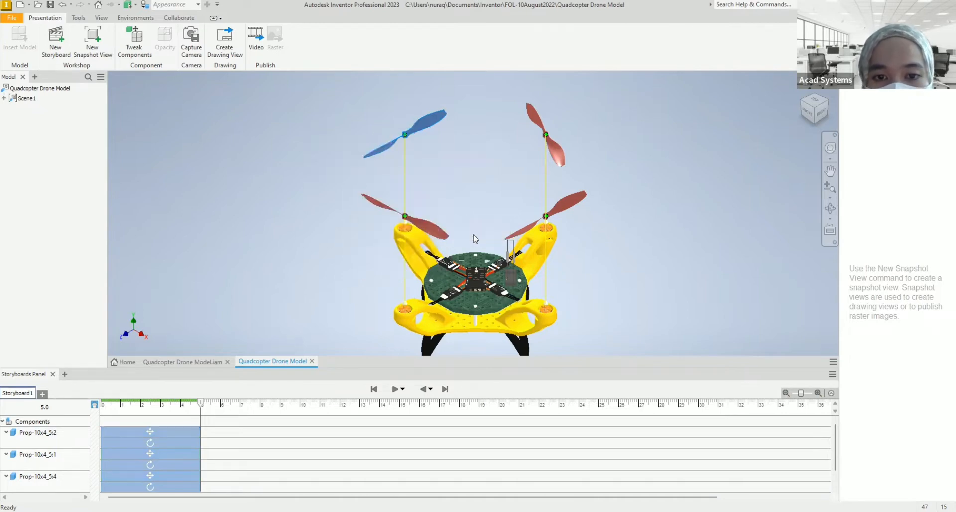
pyautogui.click(527, 226)
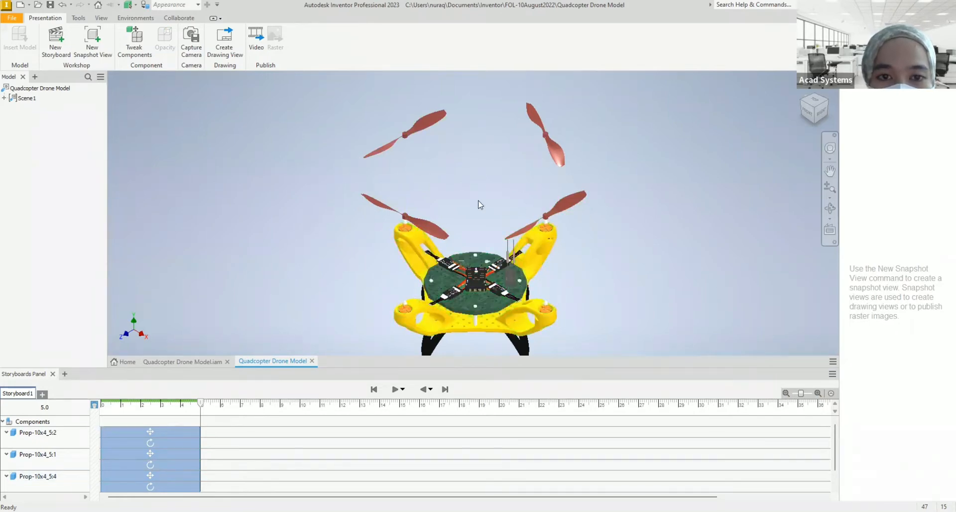
pyautogui.rightClick(436, 161)
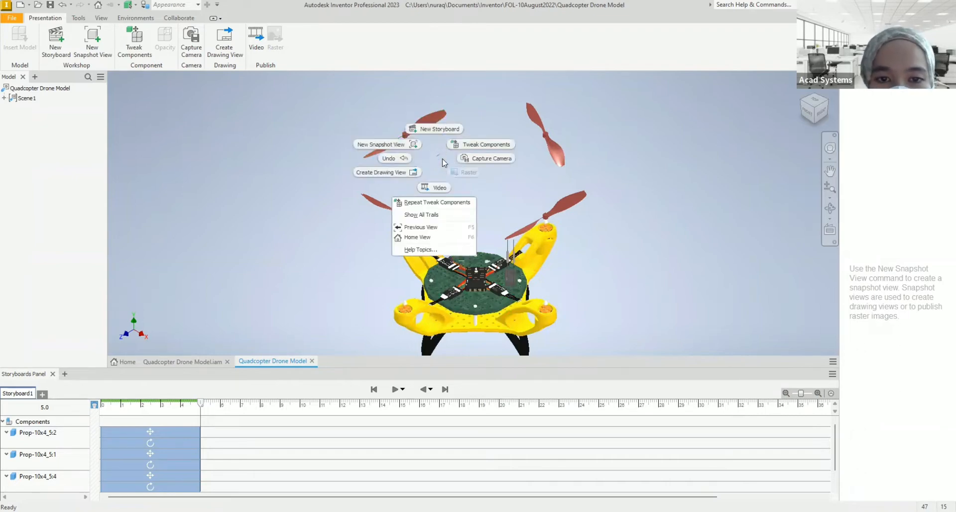
pyautogui.click(431, 217)
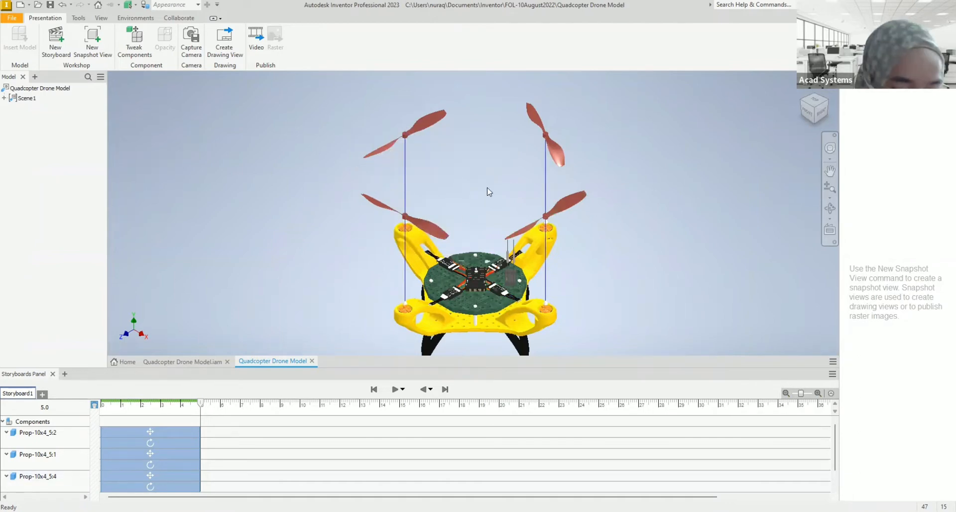
# - Hide the trail segment of propeller Prop-10x4_5:2 only, leaving the rest of the propeller group's trails on
pyautogui.keyDown('shift'); pyautogui.moveTo(480, 184); pyautogui.dragTo(422, 163, button='middle'); pyautogui.keyUp('shift')
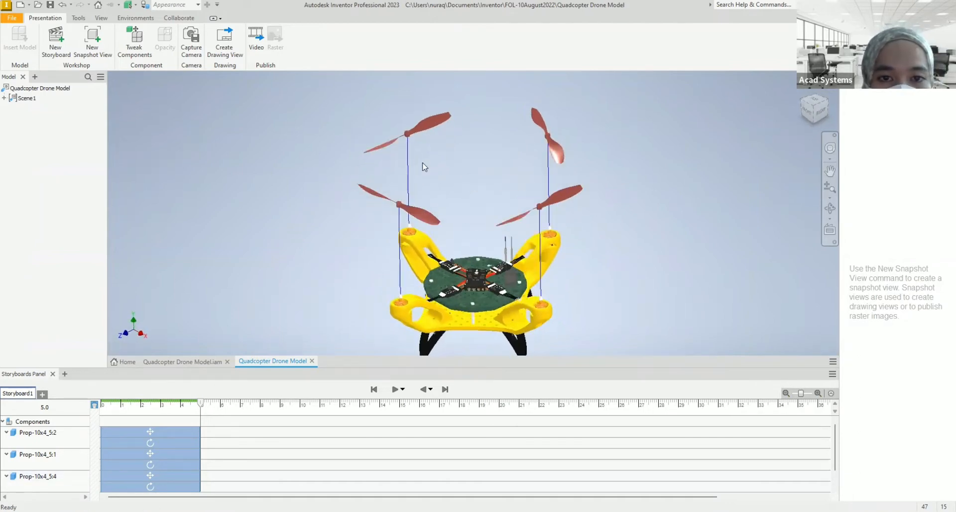
pyautogui.click(408, 156)
pyautogui.rightClick(408, 155)
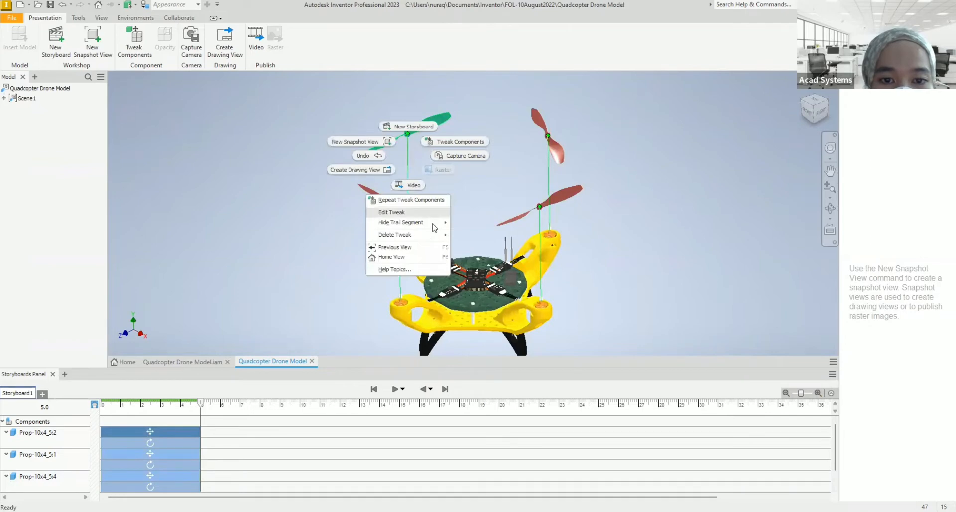
pyautogui.moveTo(434, 227)
pyautogui.click(472, 223)
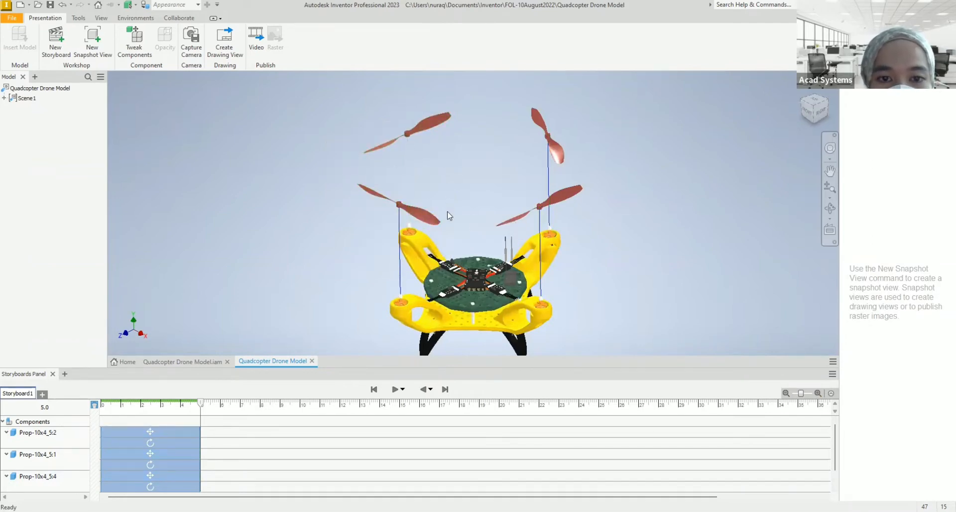
# - Turn the hidden trail of propeller Prop-10x4_5:2 back on
pyautogui.rightClick(434, 121)
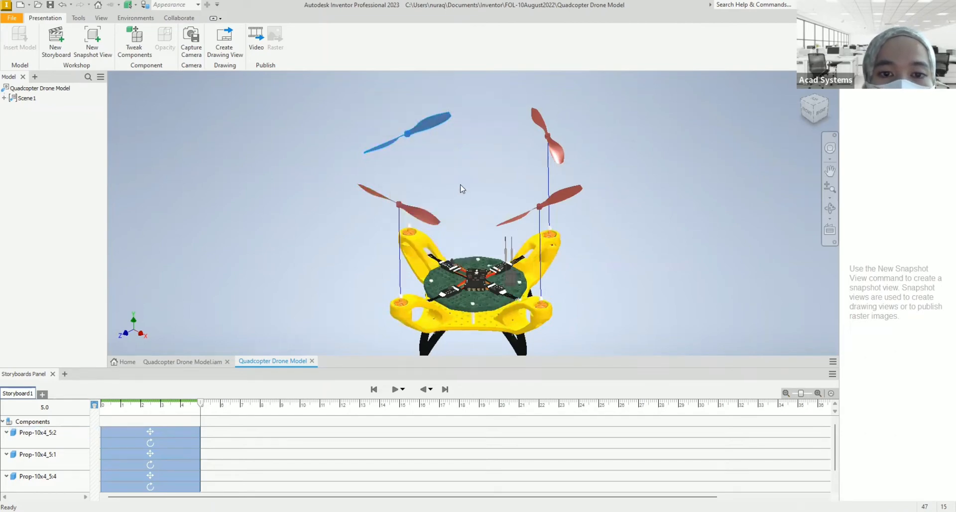
pyautogui.click(429, 212)
pyautogui.moveTo(460, 184); pyautogui.dragTo(470, 192, button='middle')
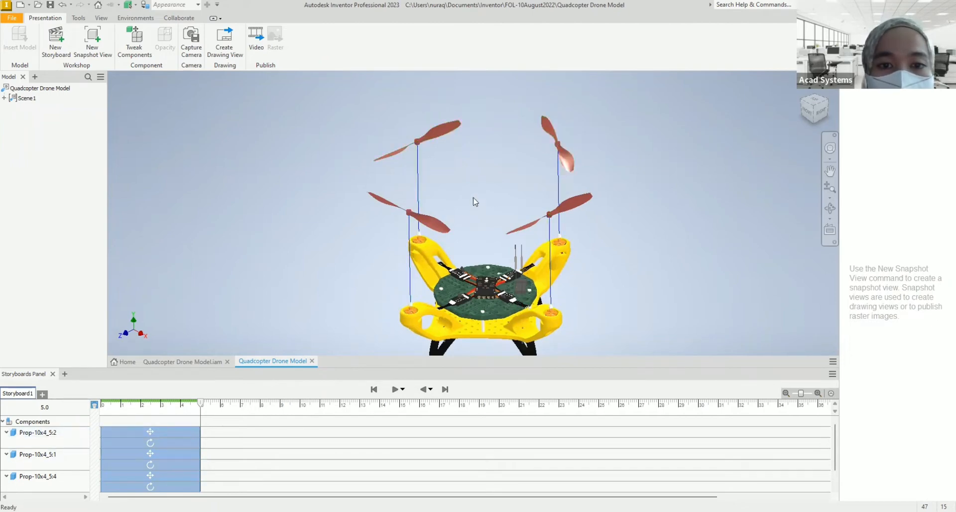
pyautogui.moveTo(516, 209); pyautogui.dragTo(505, 201, button='middle')
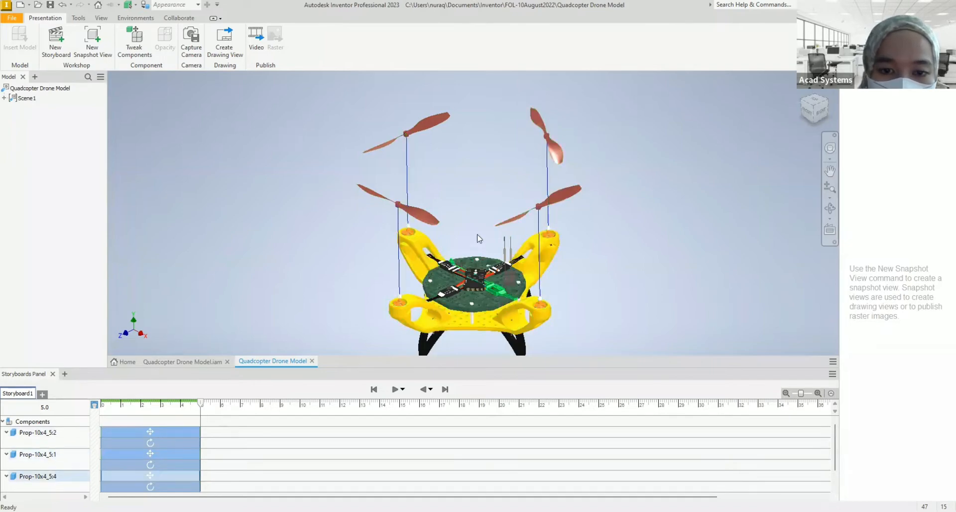
# - Tweak one ESC on the green centre plate, moving it about 4.57 in straight up along Z
pyautogui.moveTo(479, 223); pyautogui.dragTo(456, 205, button='middle')
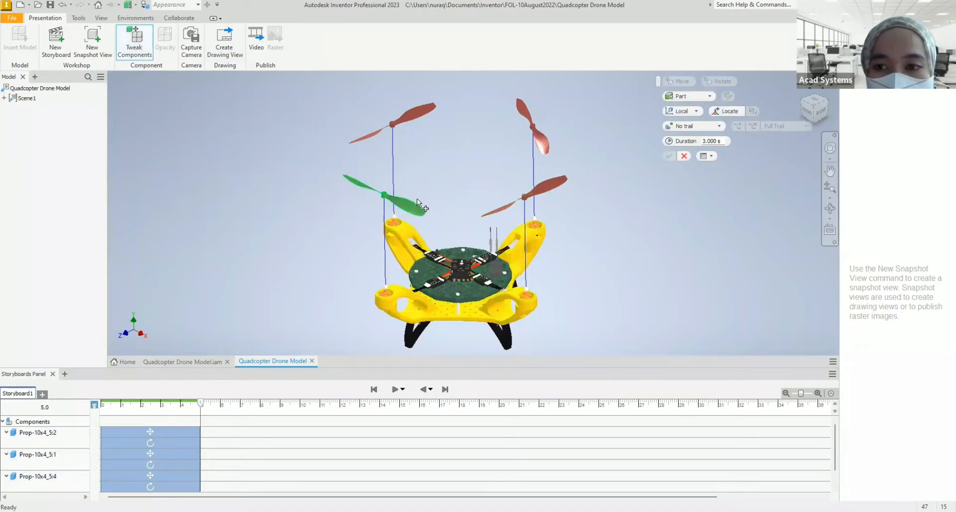
pyautogui.click(465, 274)
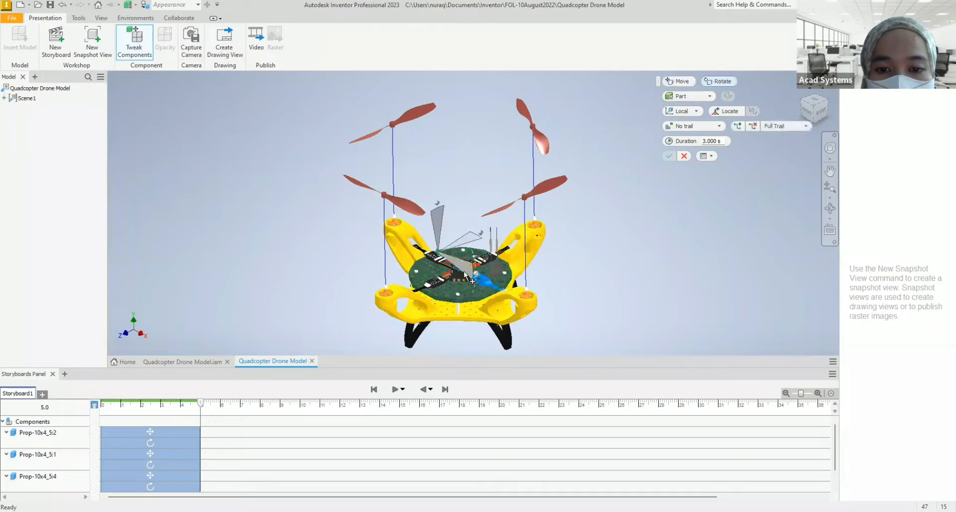
pyautogui.click(685, 82)
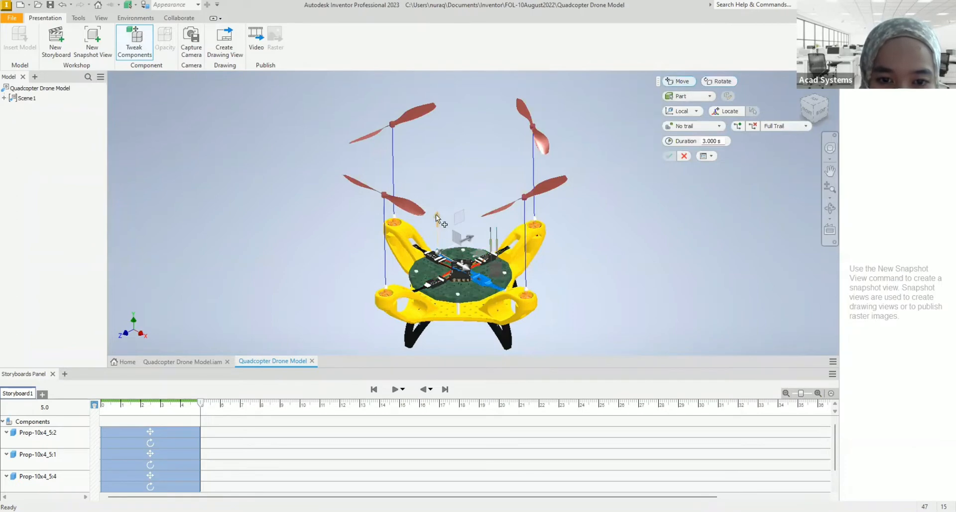
pyautogui.moveTo(438, 218); pyautogui.dragTo(441, 171)
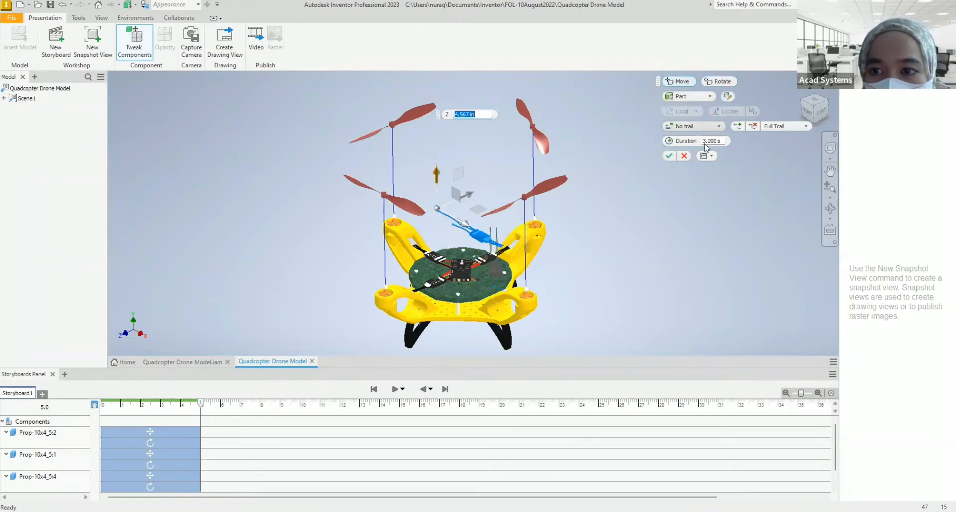
# - Try All Components trails on the ESC move, set it back to No trail, and apply the tweak
pyautogui.click(702, 127)
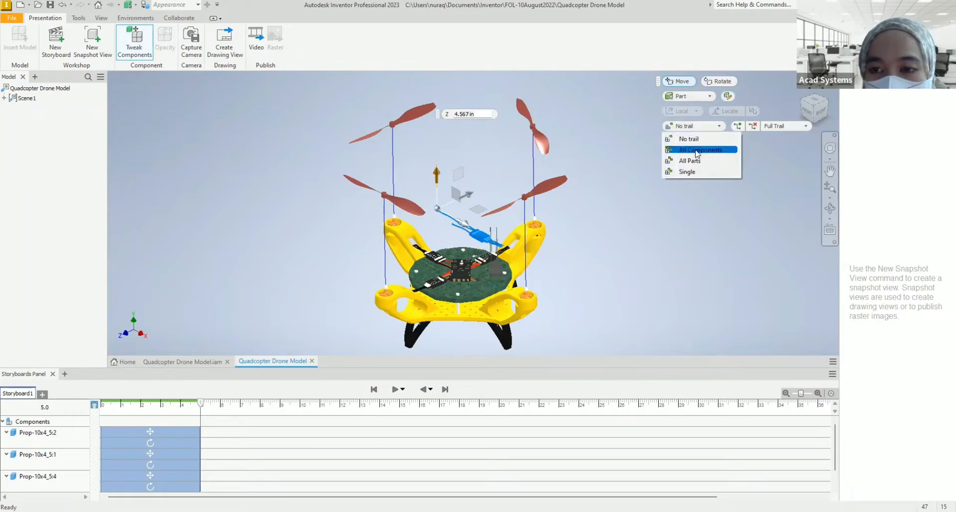
pyautogui.click(696, 150)
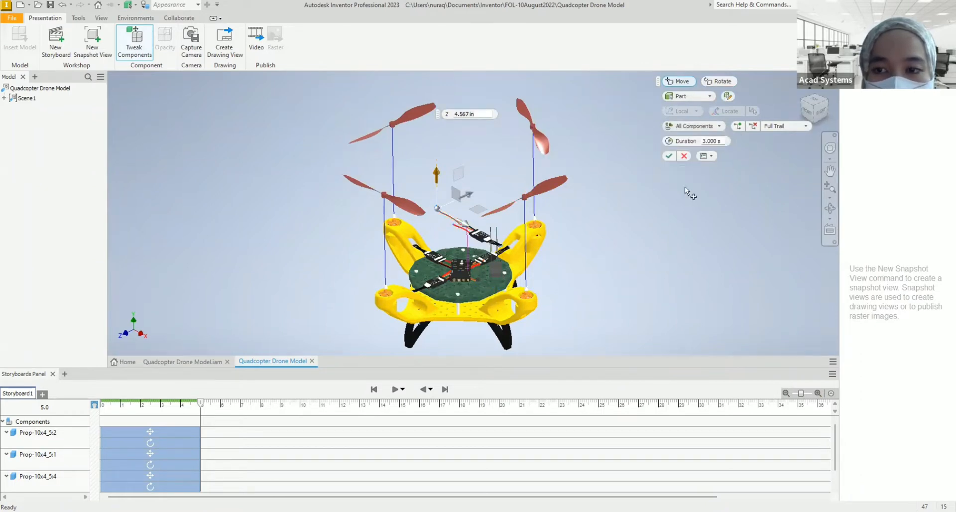
pyautogui.click(702, 126)
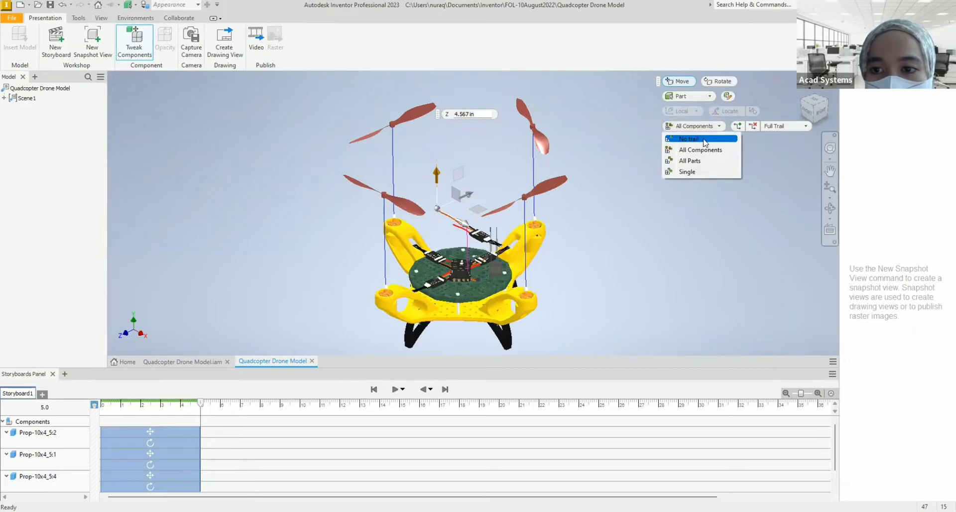
pyautogui.click(705, 139)
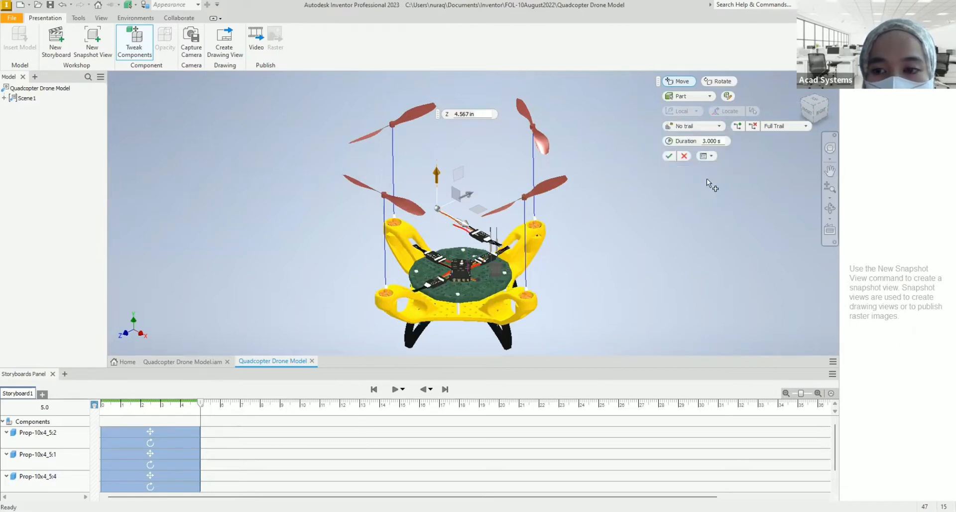
pyautogui.click(669, 157)
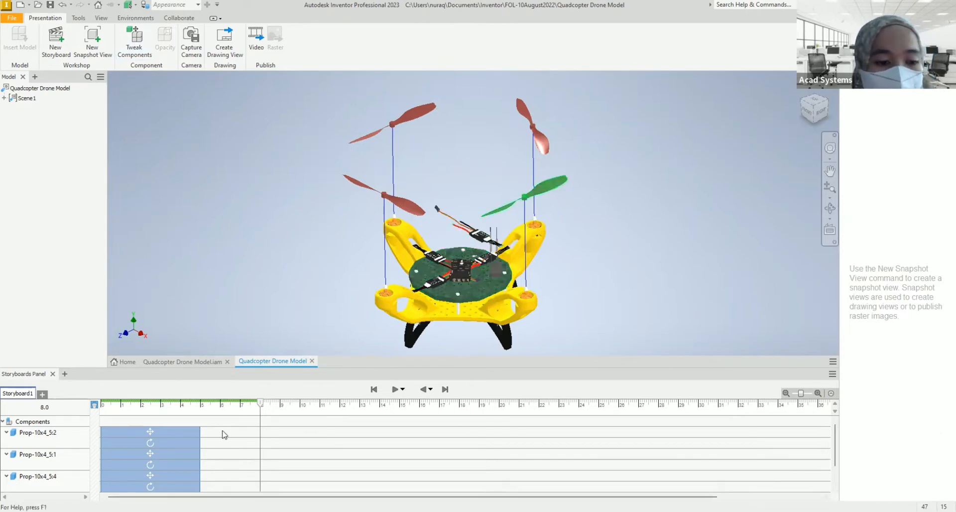
# - Delete the ESC's move action from Storyboard1 and set the playhead to 5.1 s
pyautogui.scroll(-1, 256, 456)
pyautogui.click(246, 486)
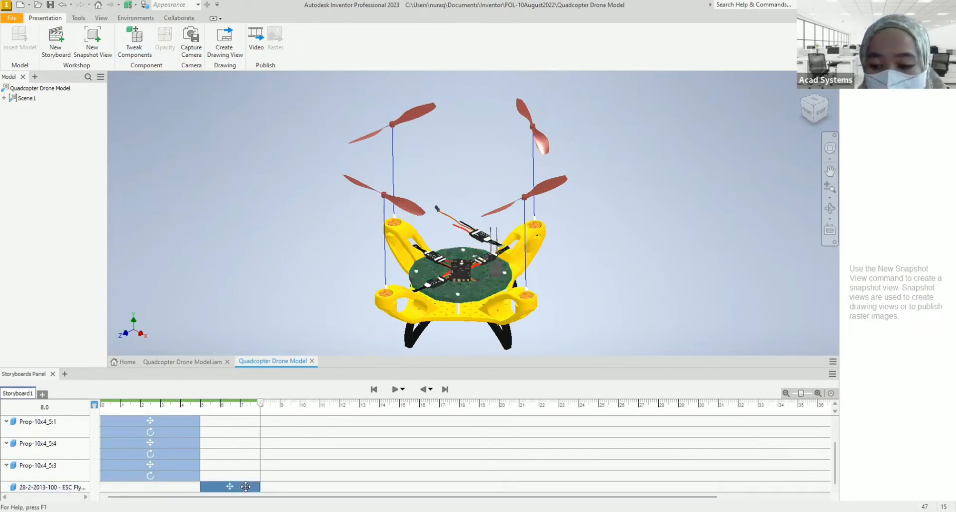
pyautogui.scroll(1, 246, 486)
pyautogui.click(194, 410)
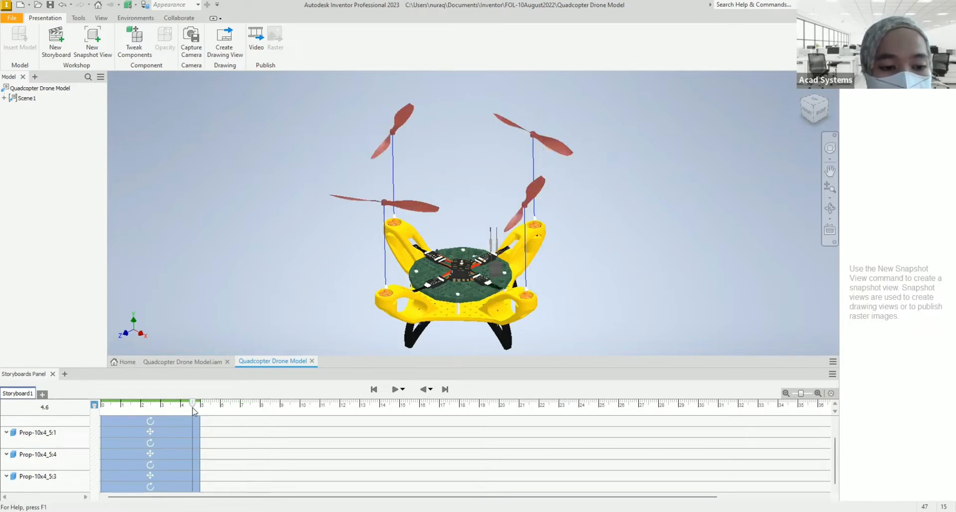
pyautogui.moveTo(194, 410); pyautogui.dragTo(204, 407)
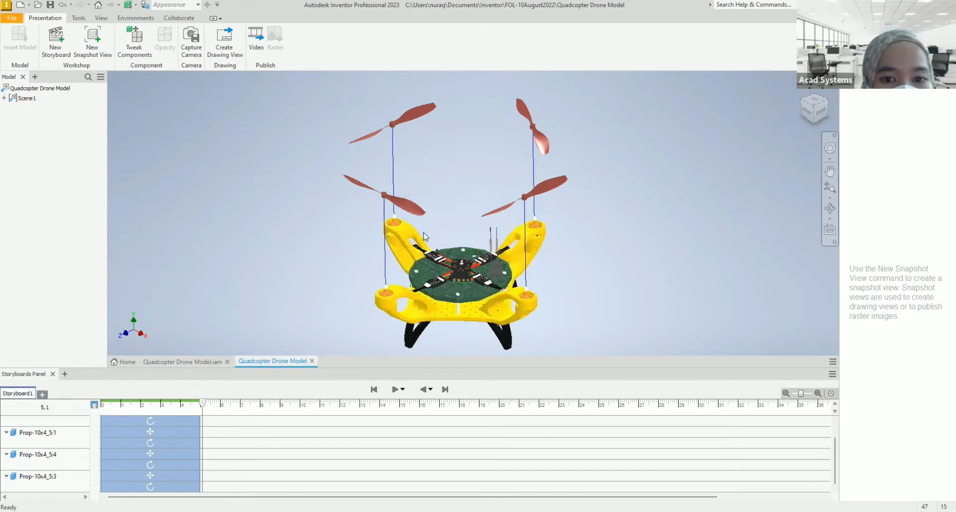
pyautogui.moveTo(487, 201); pyautogui.dragTo(436, 193, button='middle')
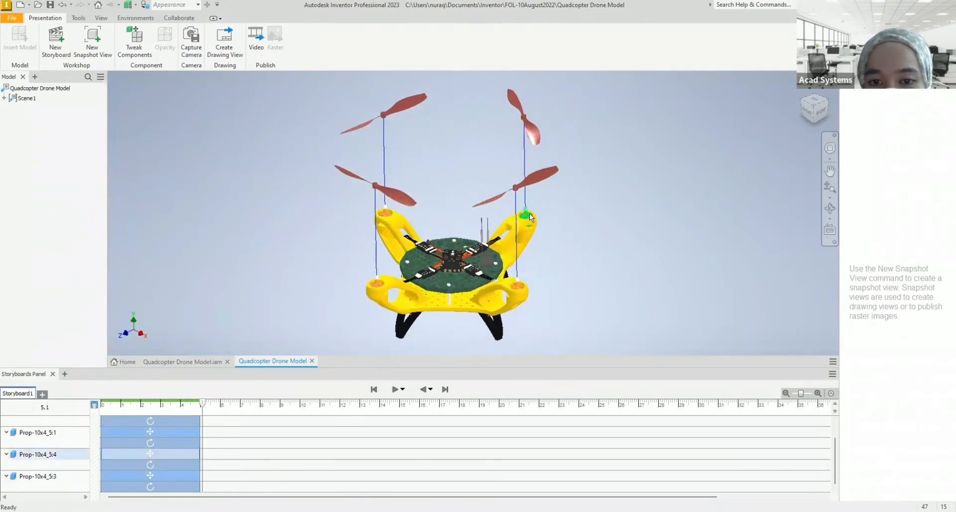
pyautogui.moveTo(561, 256); pyautogui.dragTo(577, 253, button='middle')
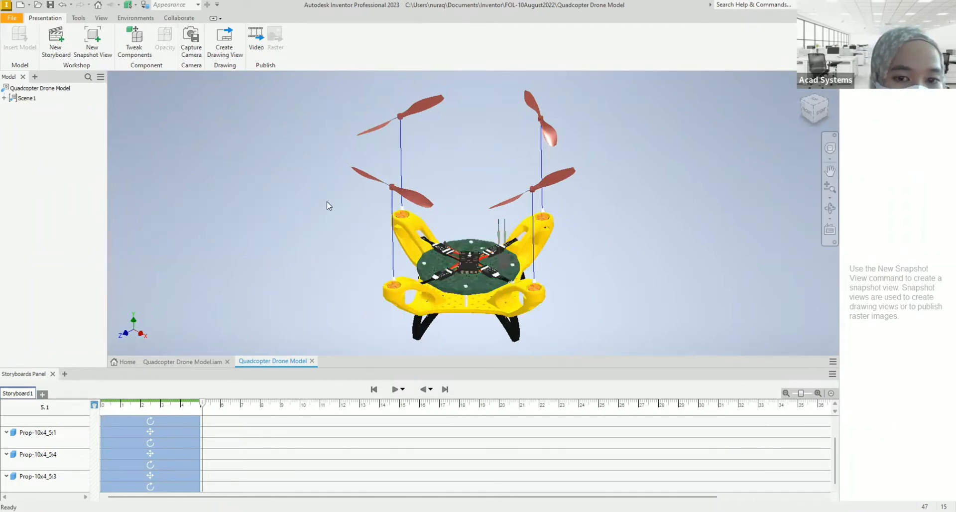
pyautogui.moveTo(450, 214); pyautogui.dragTo(447, 219, button='middle')
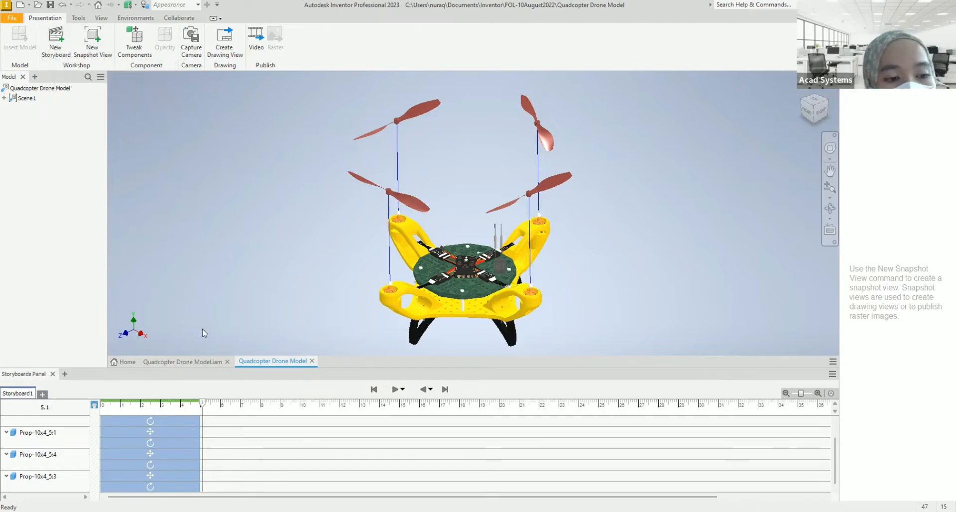
# - Create a new storyboard of type Start from end of previous, keeping the name Storyboard2
pyautogui.click(43, 394)
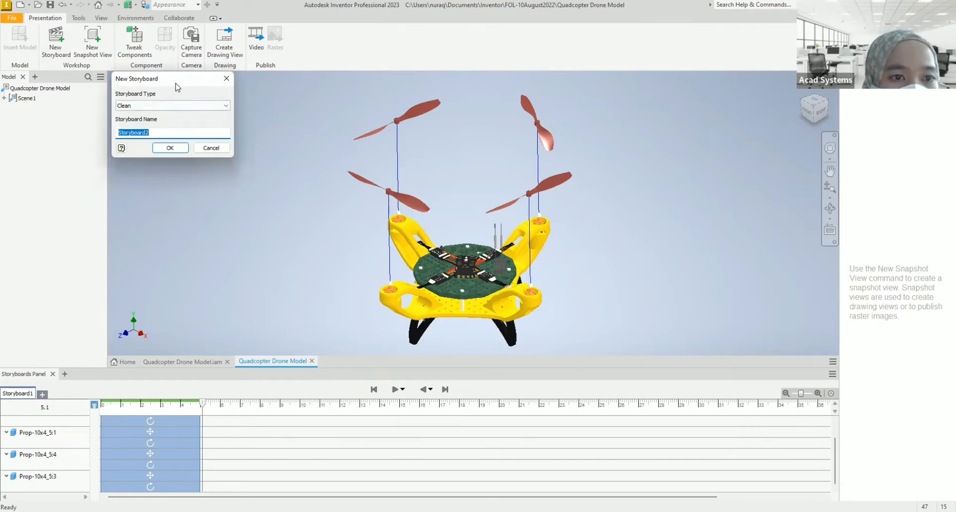
pyautogui.moveTo(176, 86); pyautogui.dragTo(209, 105)
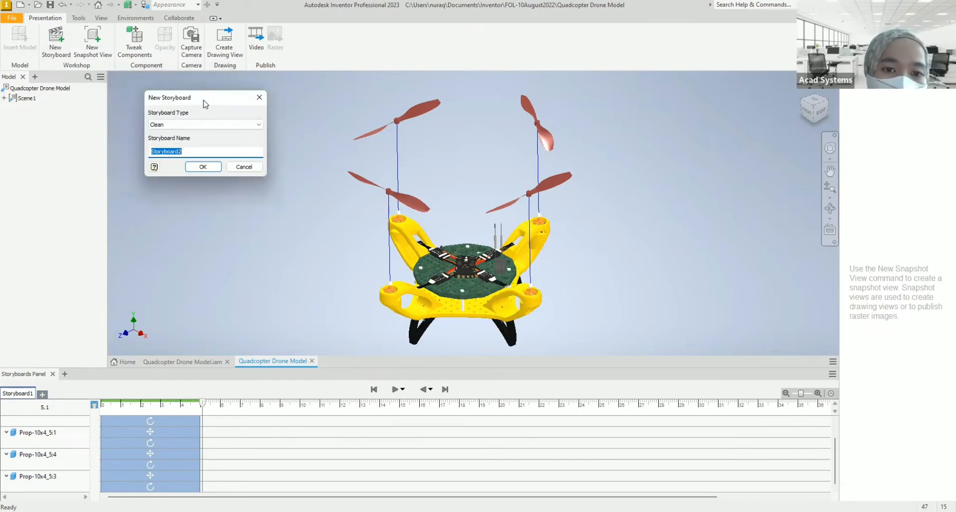
pyautogui.click(172, 124)
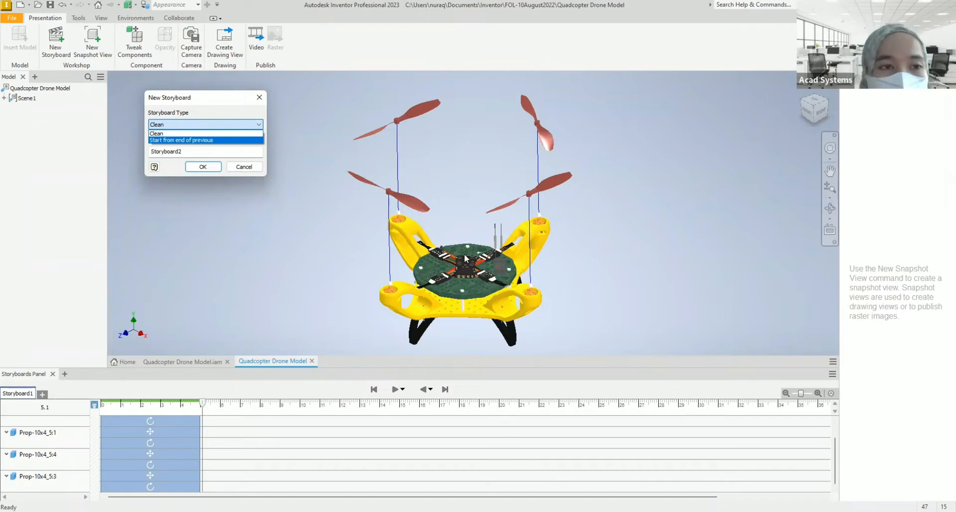
pyautogui.click(182, 141)
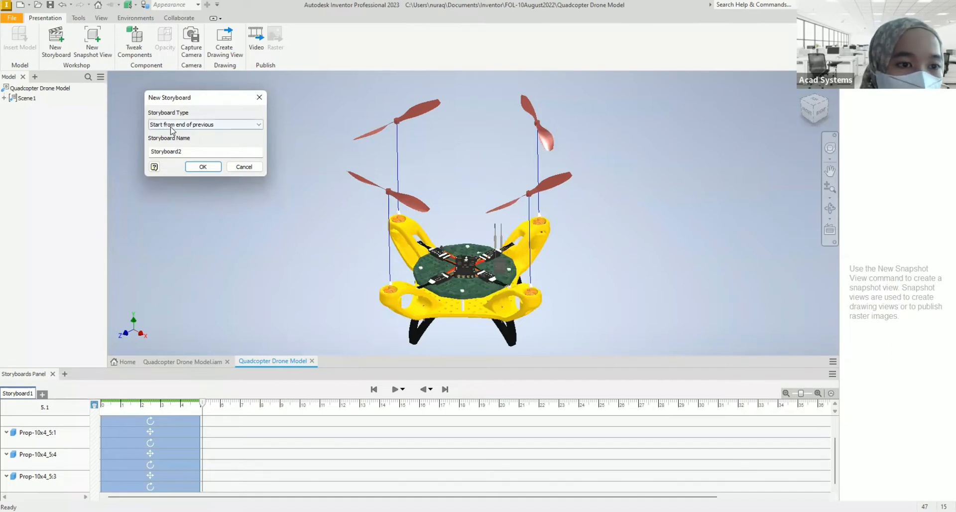
pyautogui.click(184, 124)
pyautogui.click(184, 140)
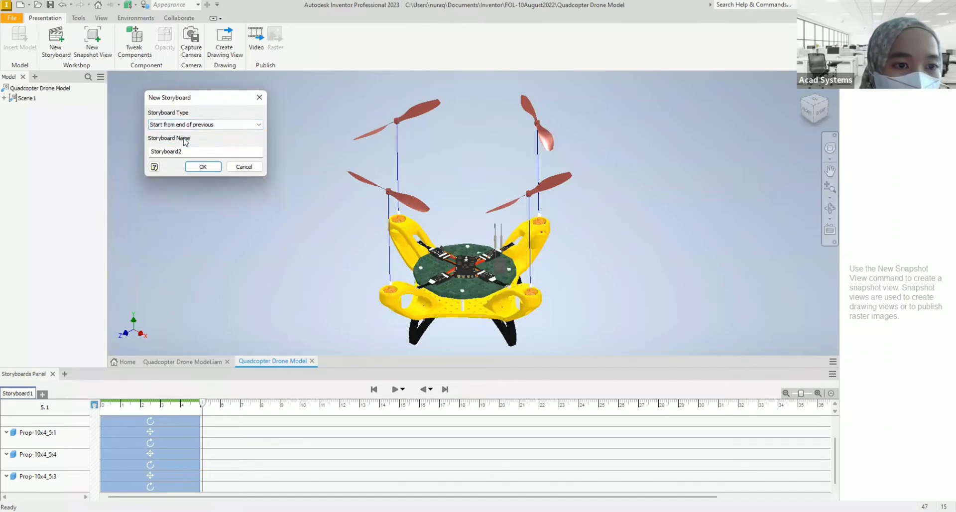
pyautogui.moveTo(196, 152); pyautogui.dragTo(134, 152)
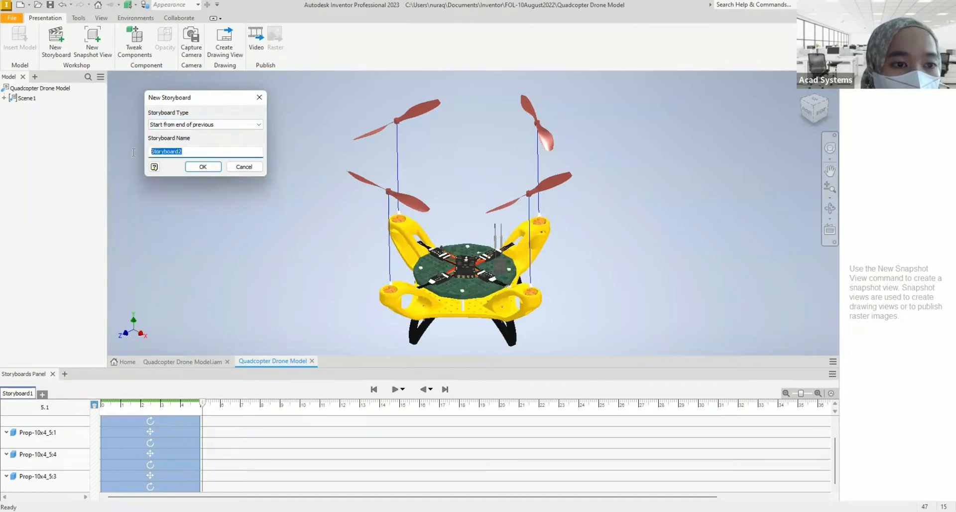
pyautogui.click(202, 150)
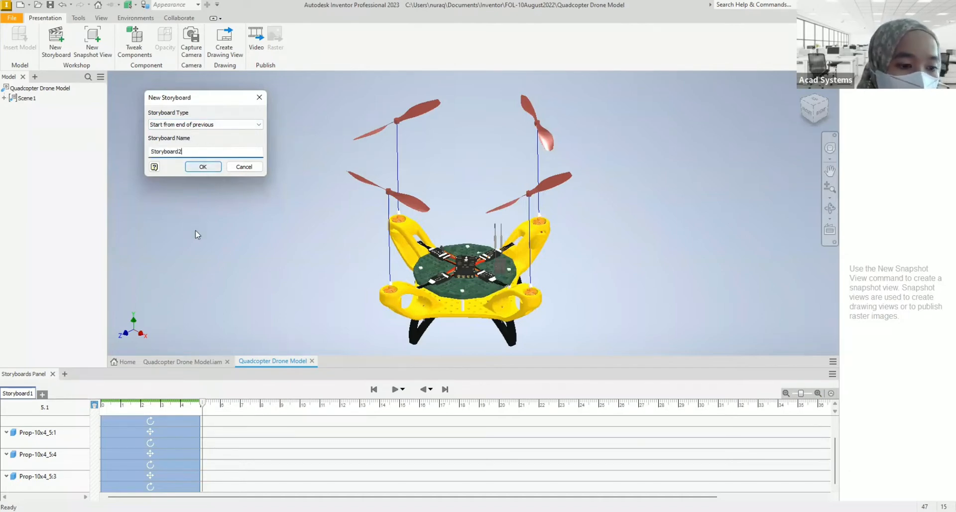
pyautogui.click(203, 167)
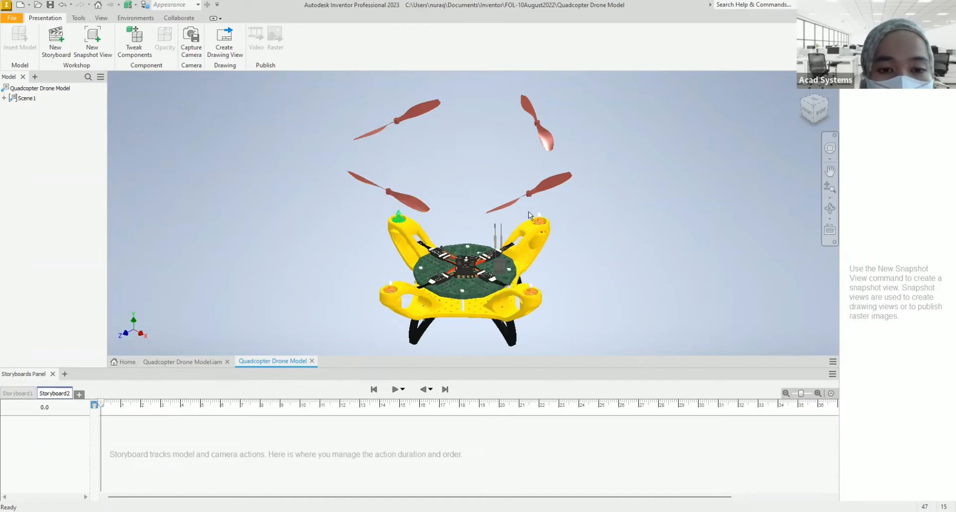
# - Tweak all four brushless motors together, moving them about 7.894 in straight up along Y in Storyboard2
pyautogui.click(398, 216)
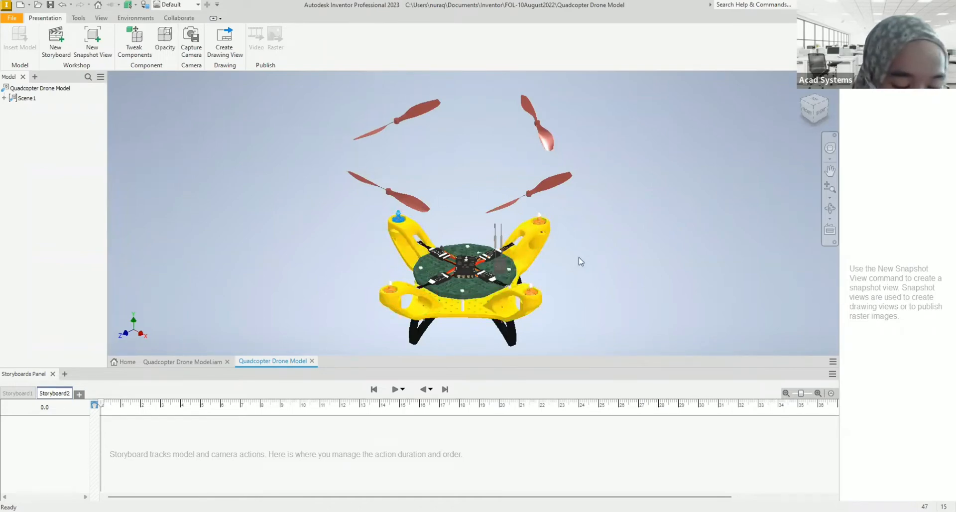
pyautogui.keyDown('ctrl'); pyautogui.click(532, 294); pyautogui.keyUp('ctrl')
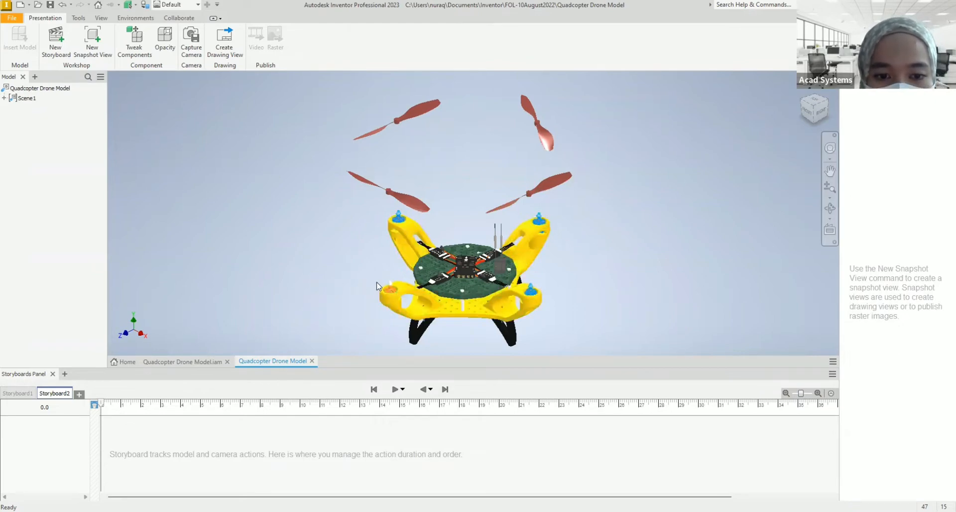
pyautogui.keyDown('ctrl'); pyautogui.click(390, 284); pyautogui.keyUp('ctrl')
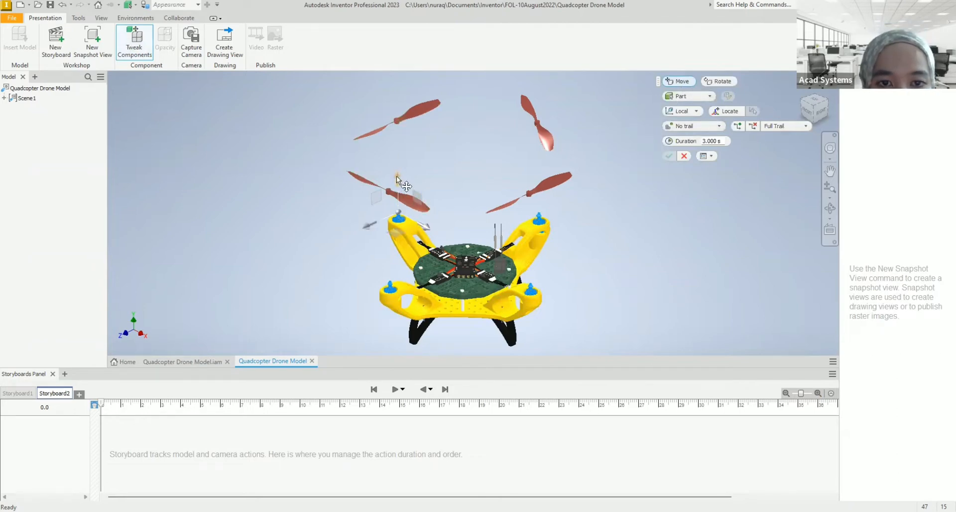
pyautogui.click(397, 124)
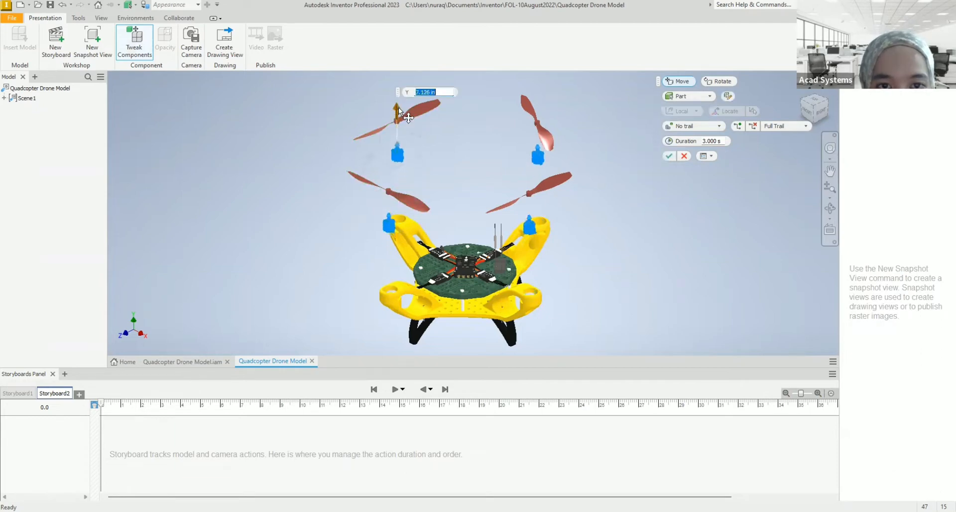
pyautogui.click(399, 107)
pyautogui.moveTo(399, 104); pyautogui.dragTo(400, 101)
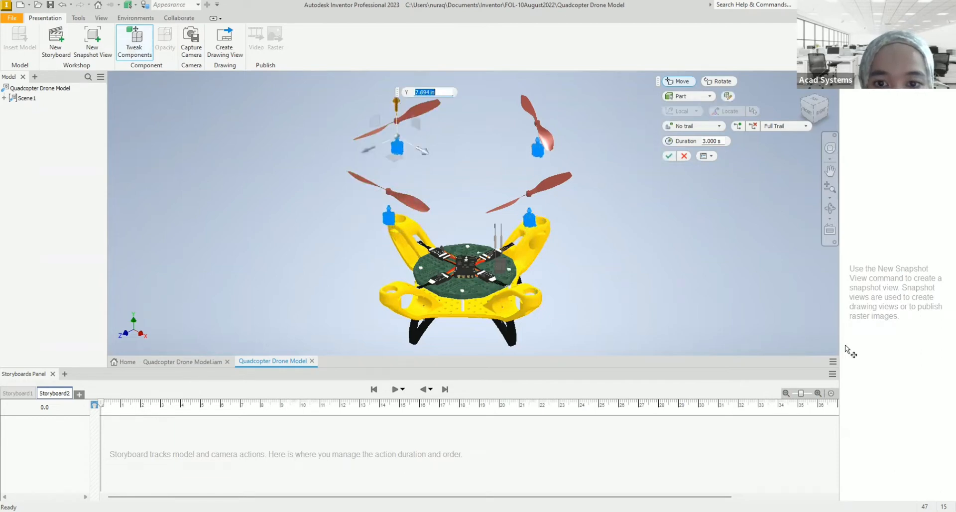
pyautogui.keyDown('shift'); pyautogui.moveTo(662, 304); pyautogui.dragTo(632, 299, button='middle'); pyautogui.keyUp('shift')
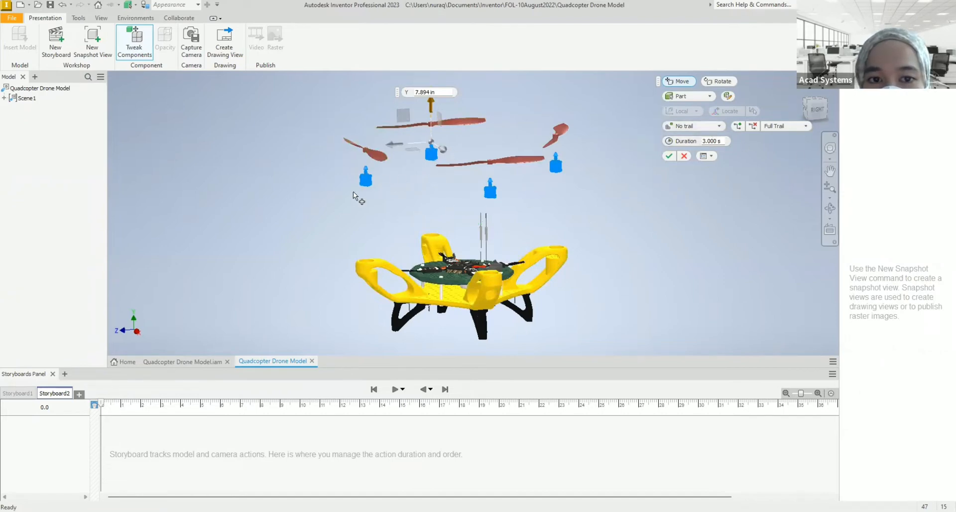
# - Keep No trail and Full Trail for the four motors' move and apply the tweak
pyautogui.click(711, 128)
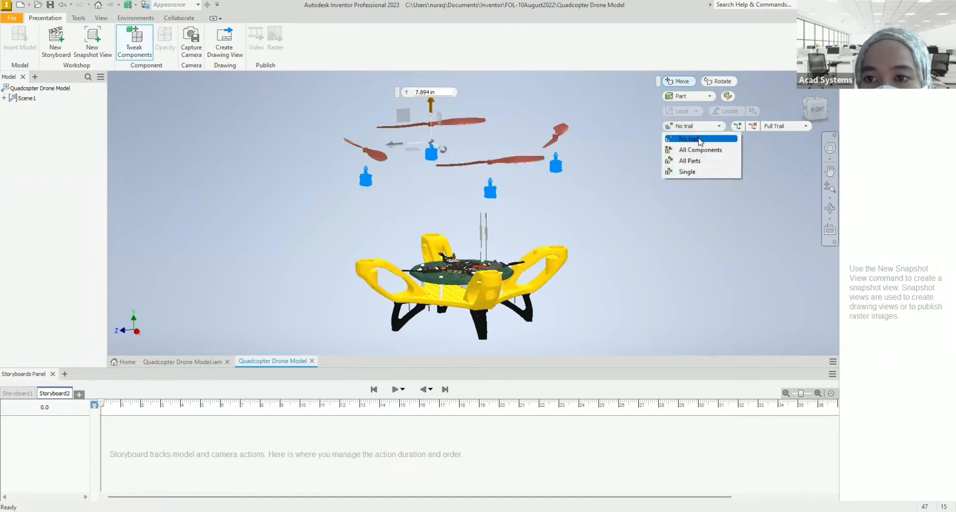
pyautogui.click(699, 140)
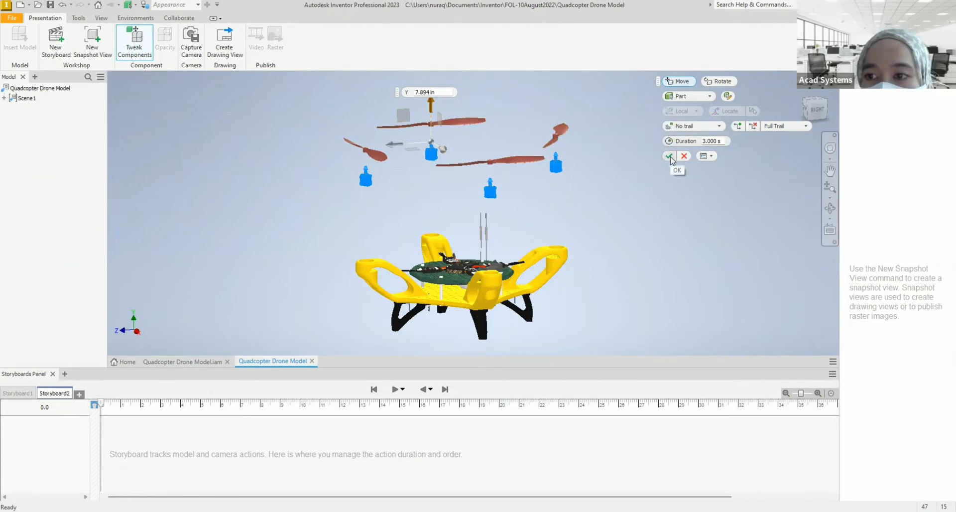
pyautogui.click(798, 128)
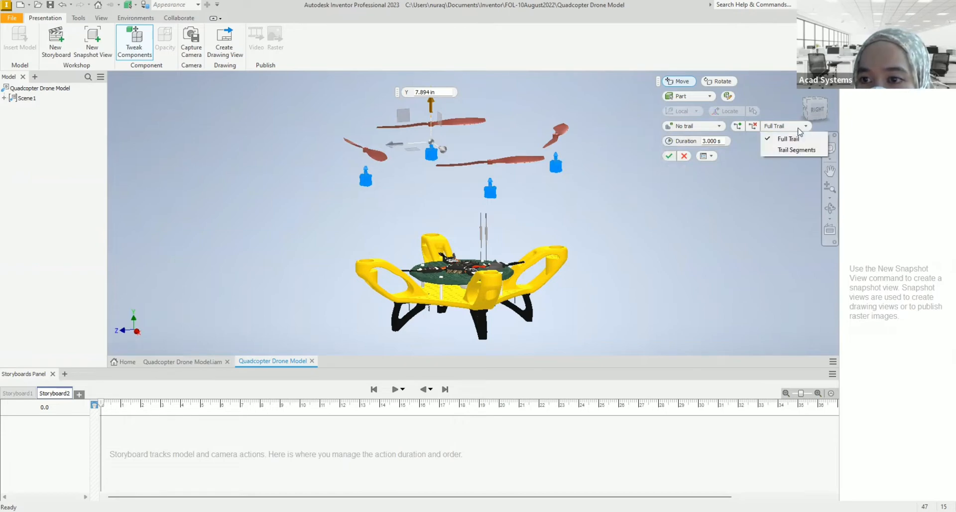
pyautogui.click(798, 128)
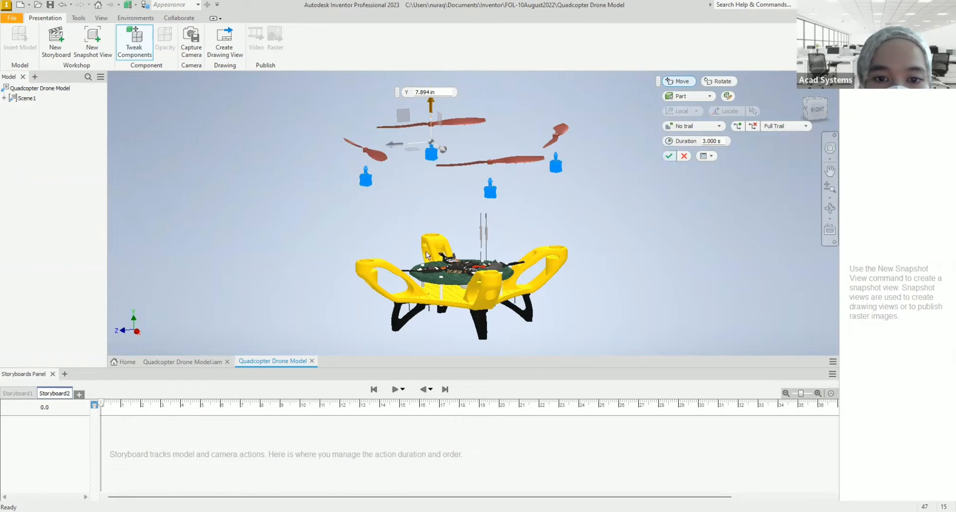
pyautogui.click(668, 156)
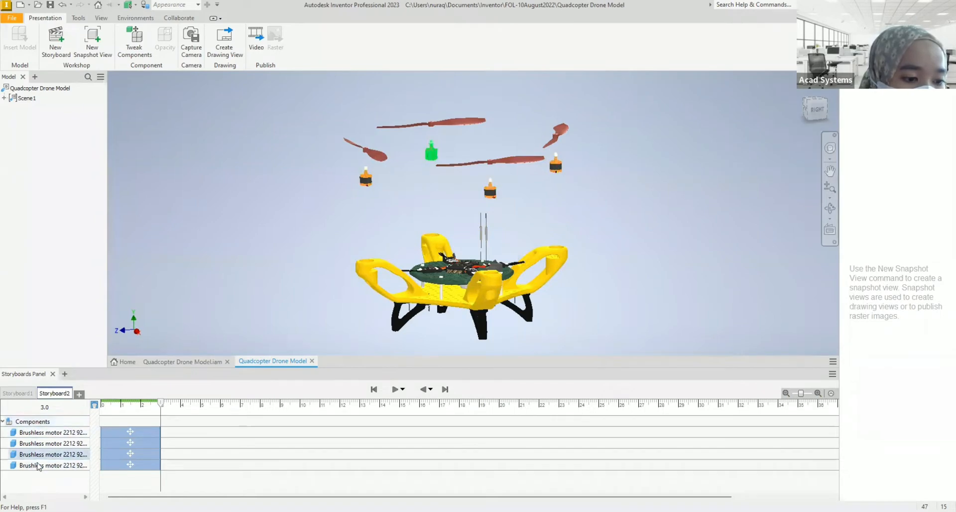
# - Inspect the motor move's tweak settings and its start, duration and end times in Storyboard2
pyautogui.click(143, 431)
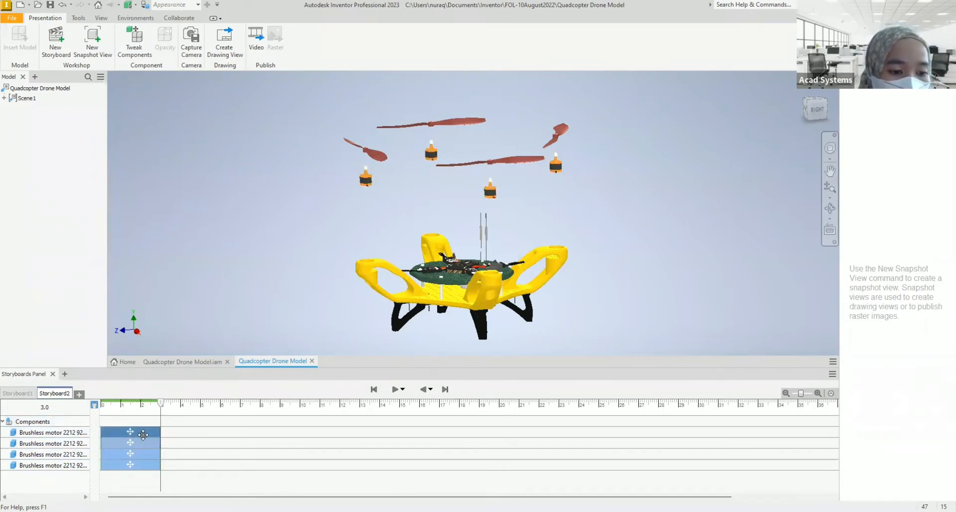
pyautogui.rightClick(144, 434)
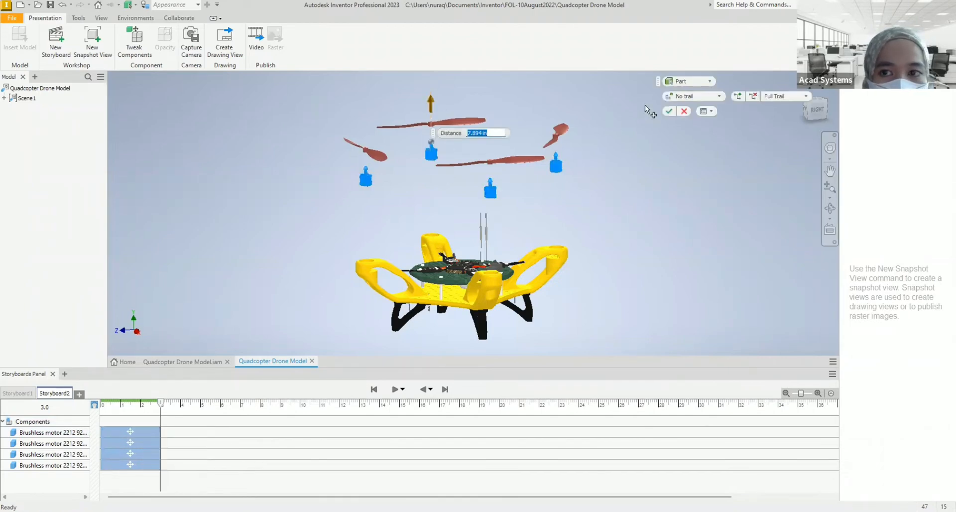
pyautogui.rightClick(125, 432)
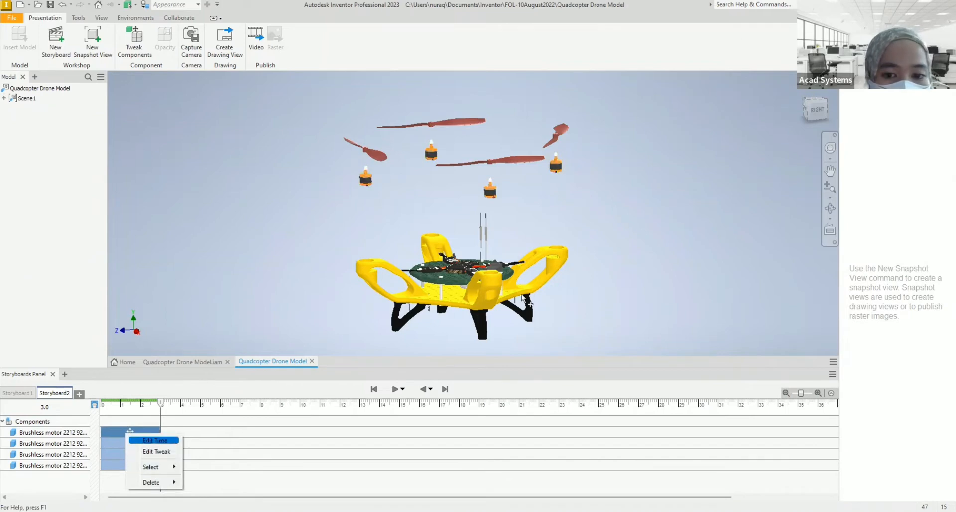
pyautogui.click(147, 442)
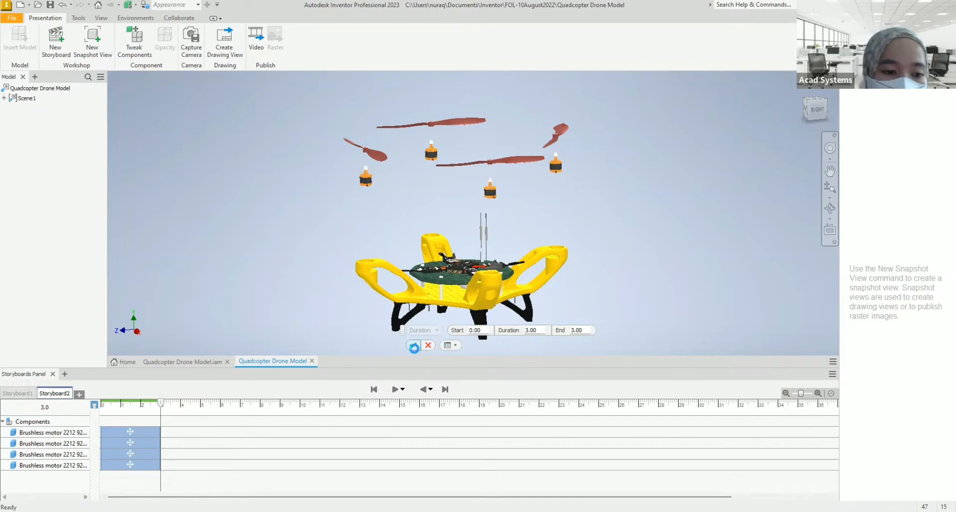
pyautogui.click(413, 345)
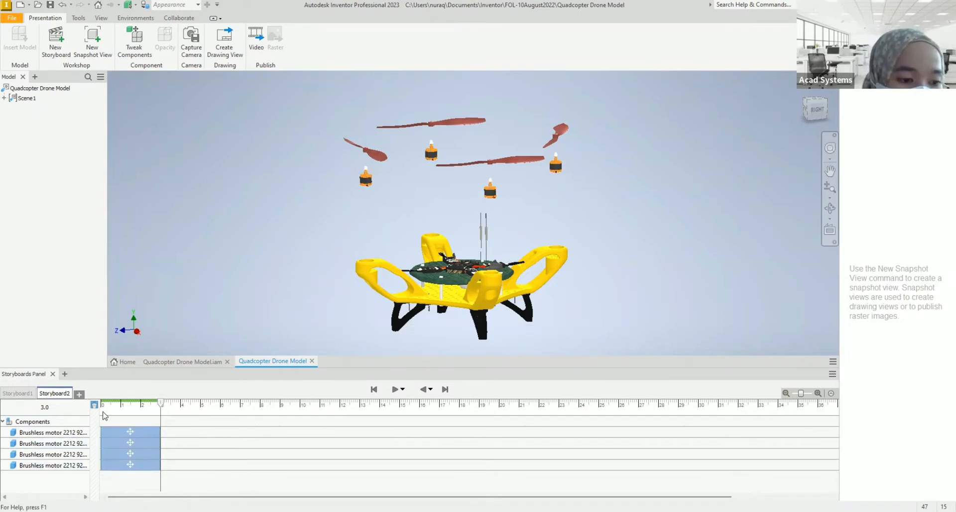
# - Rewind Storyboard2 and Storyboard1 to the start, and play all storyboards in sequence from Storyboard1
pyautogui.click(374, 389)
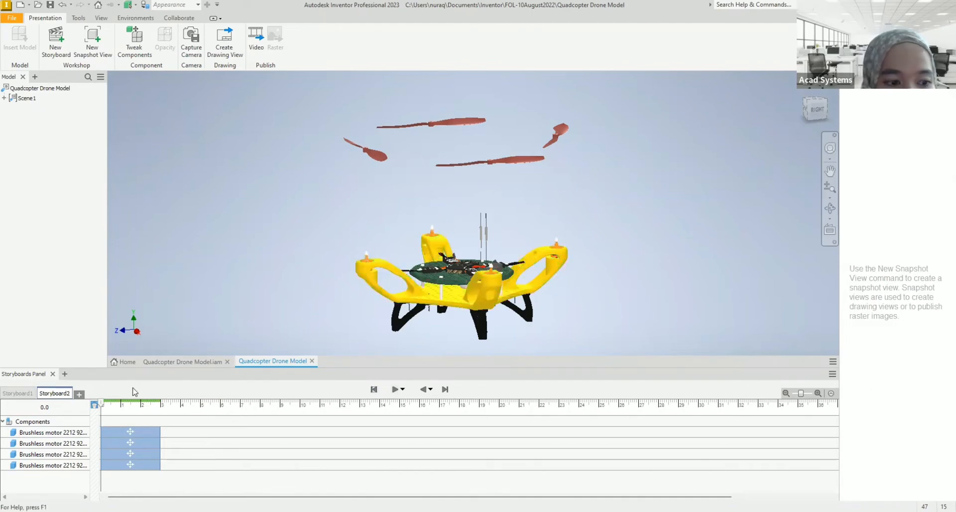
pyautogui.click(20, 393)
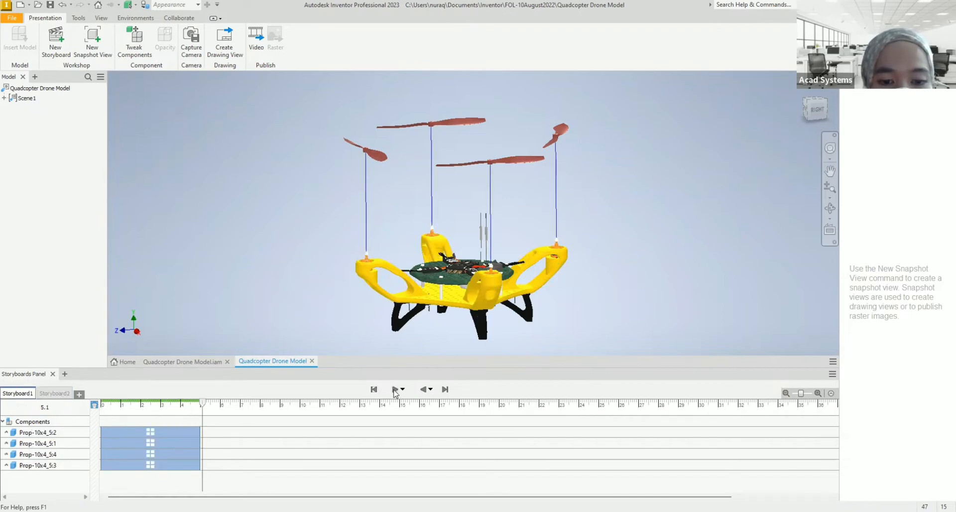
pyautogui.click(374, 390)
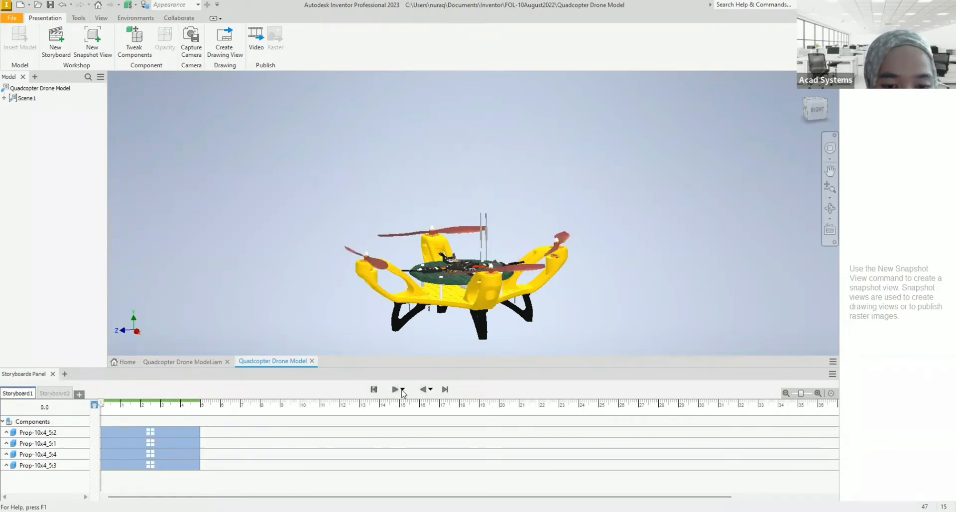
pyautogui.click(403, 390)
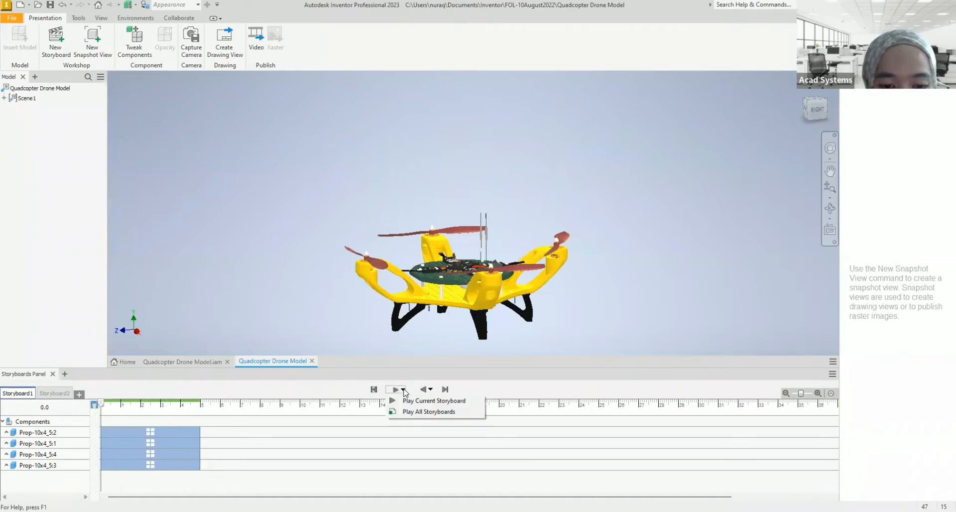
pyautogui.click(412, 412)
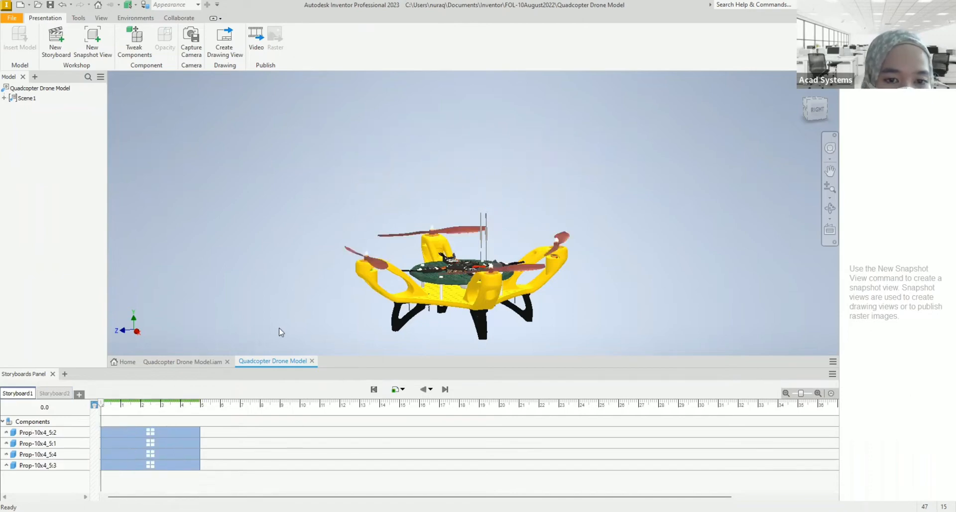
pyautogui.click(368, 262)
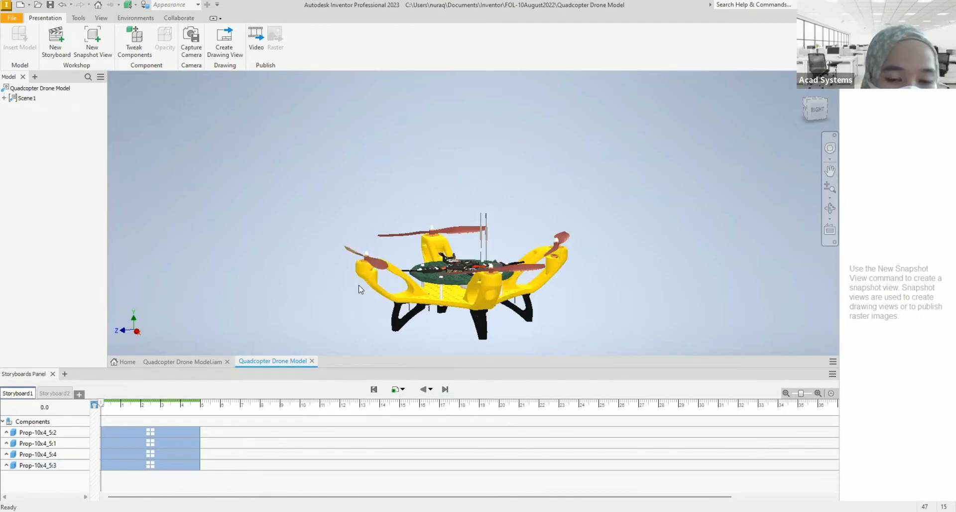
pyautogui.keyDown('shift'); pyautogui.moveTo(358, 294); pyautogui.dragTo(360, 329, button='middle'); pyautogui.keyUp('shift')
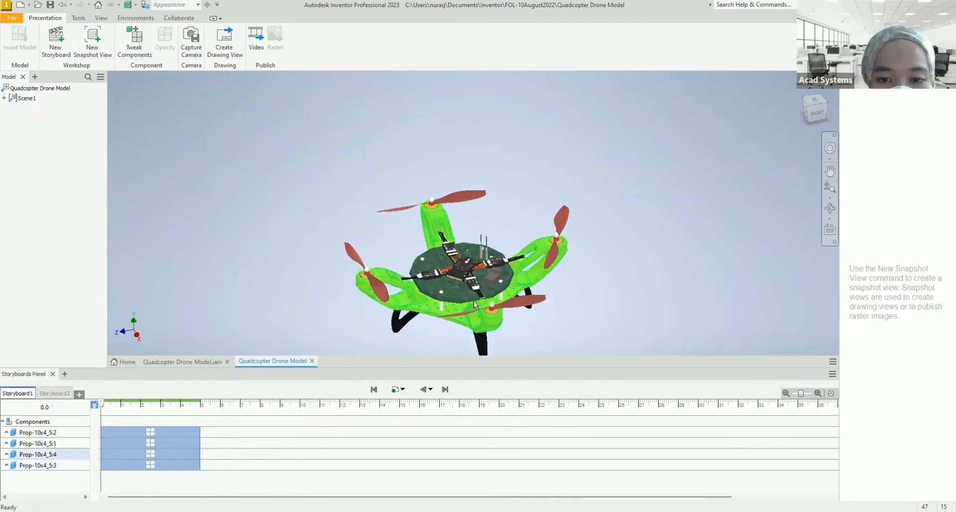
pyautogui.scroll(3, 429, 279)
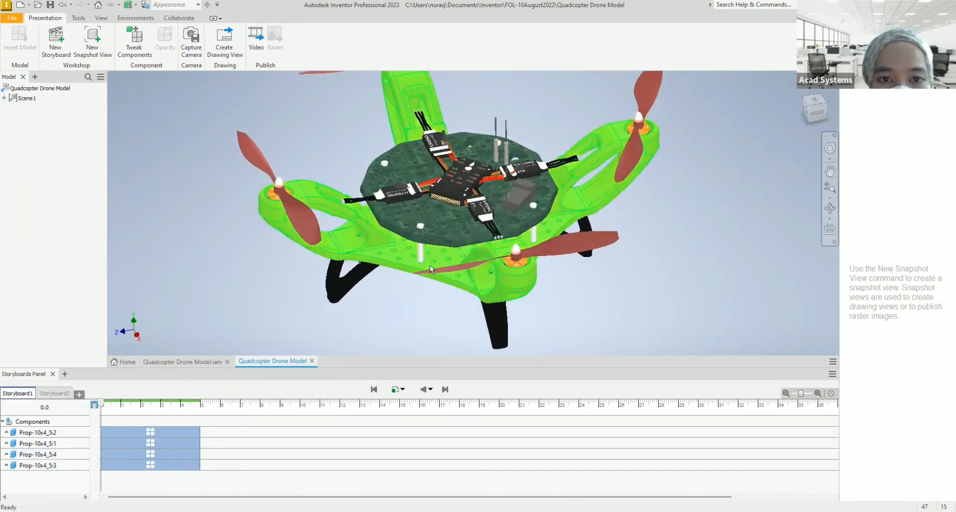
pyautogui.scroll(-4, 429, 274)
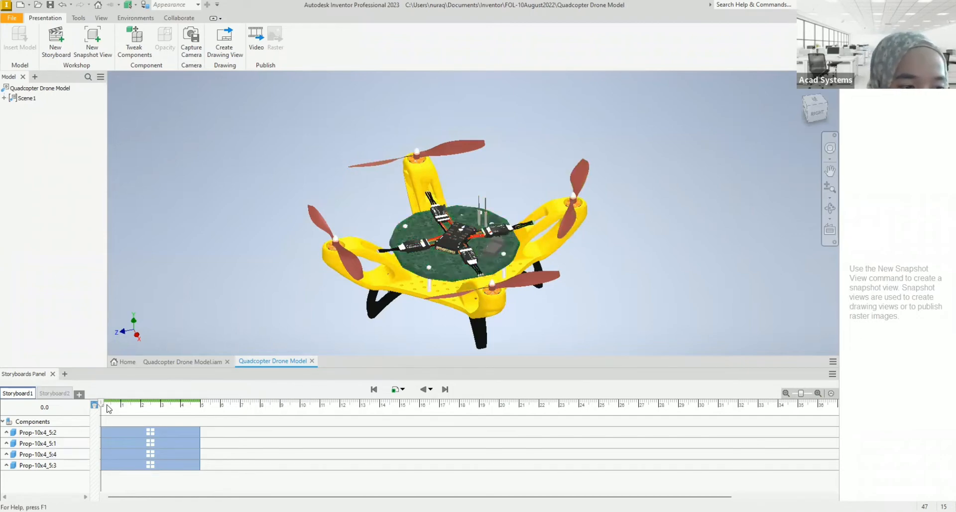
# - Rename Storyboard1 as "Prop removed"
pyautogui.click(47, 396)
pyautogui.click(25, 394)
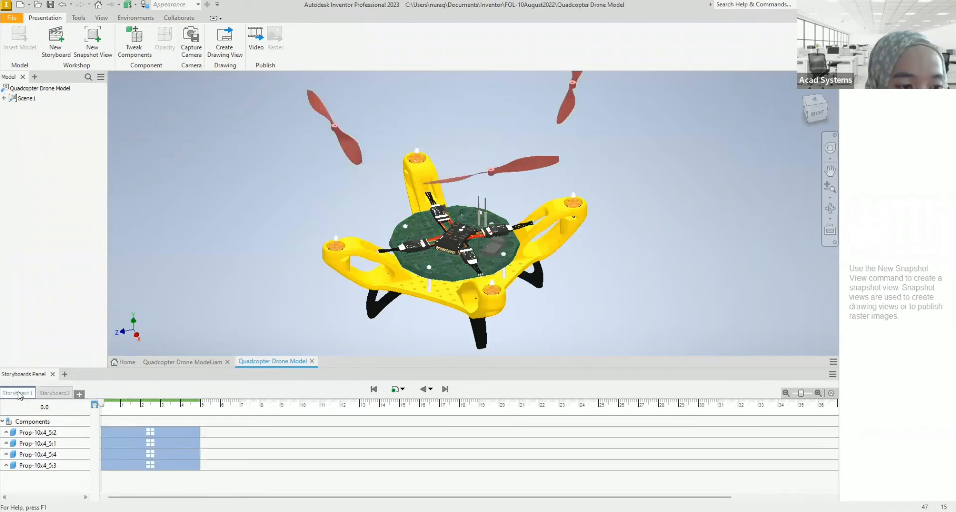
pyautogui.rightClick(19, 394)
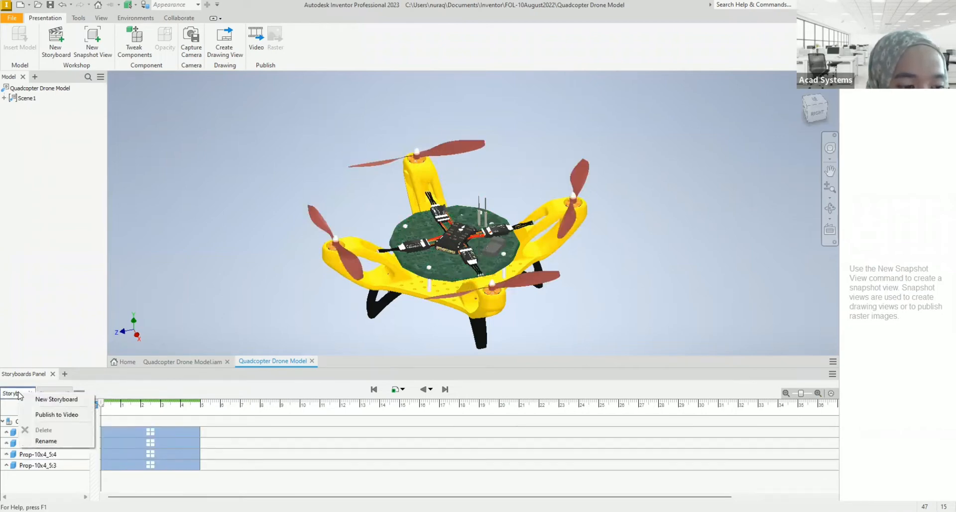
pyautogui.click(31, 442)
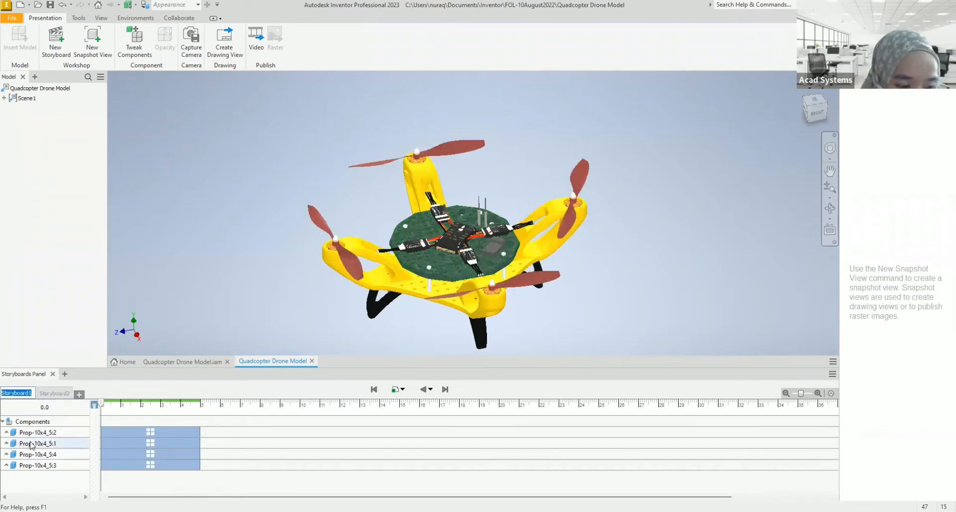
pyautogui.write('Prop')
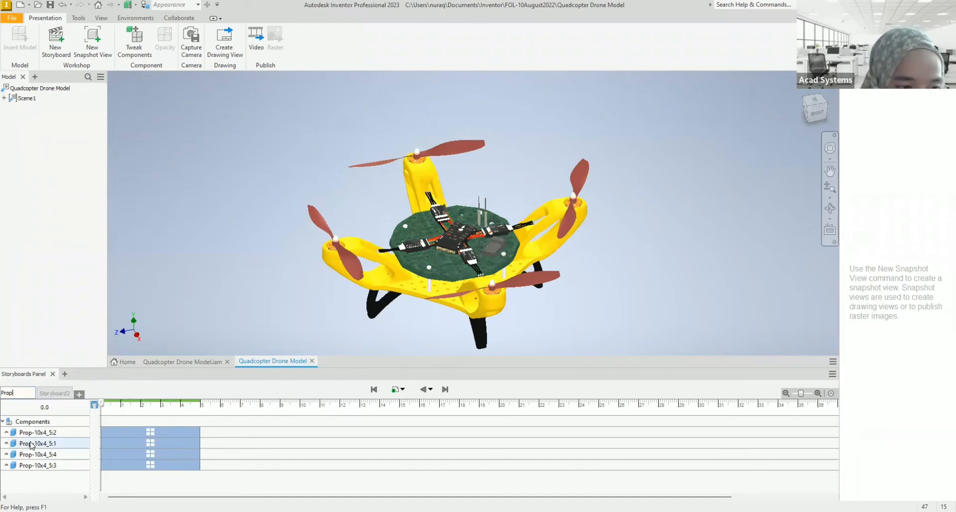
pyautogui.write(' remove')
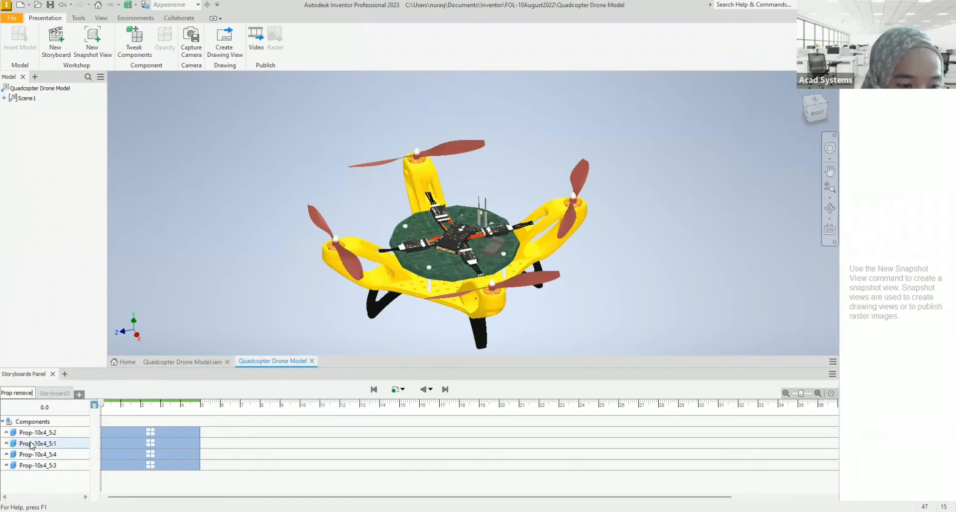
pyautogui.write('d')
# - Rename Storyboard2 as "Brushless motor removed"
pyautogui.click(59, 391)
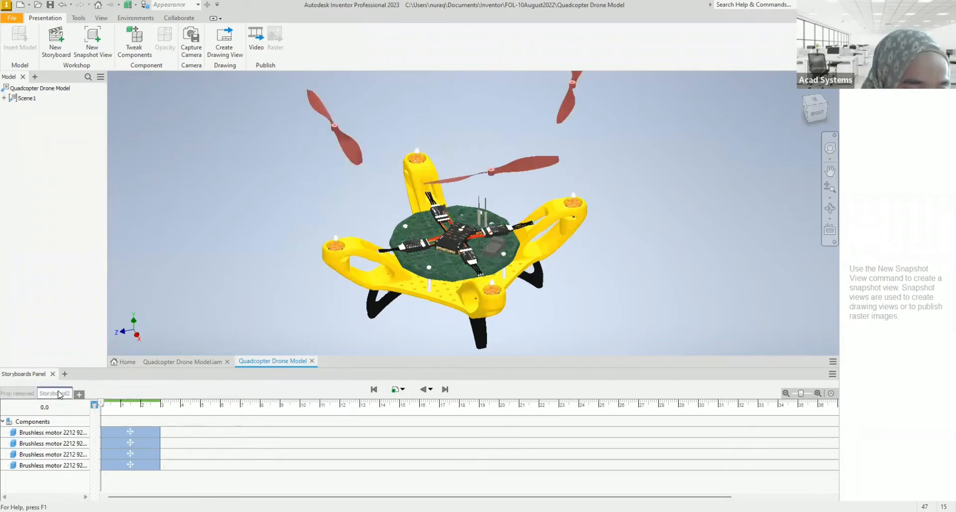
pyautogui.rightClick(58, 392)
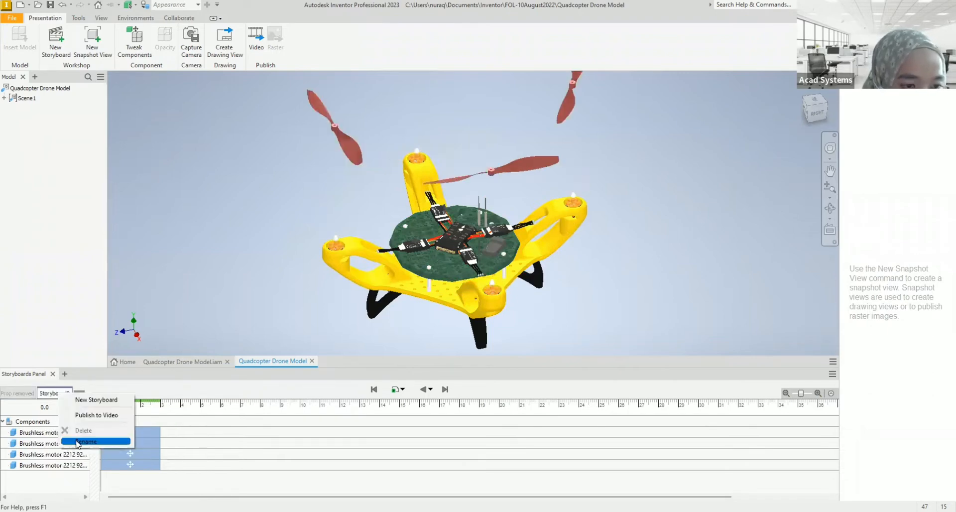
pyautogui.click(79, 441)
pyautogui.write('V')
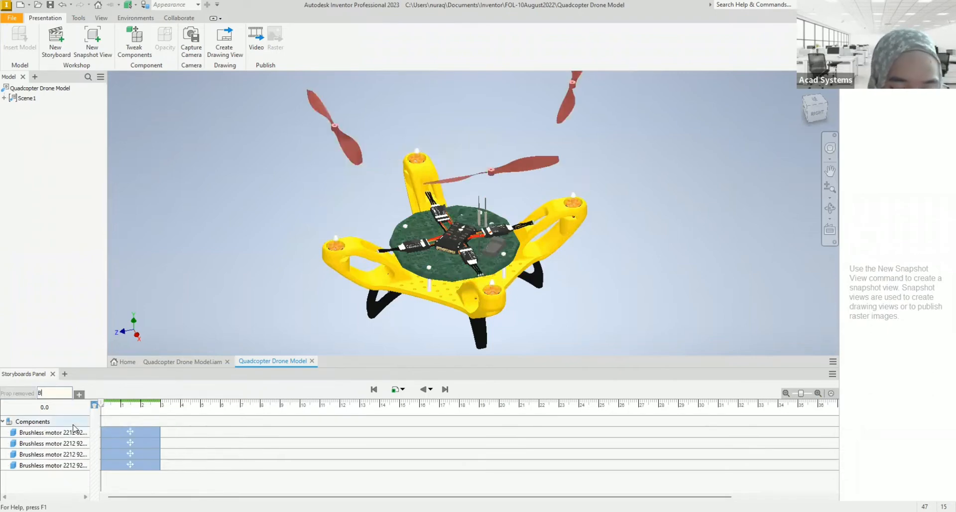
pyautogui.write('rushless m')
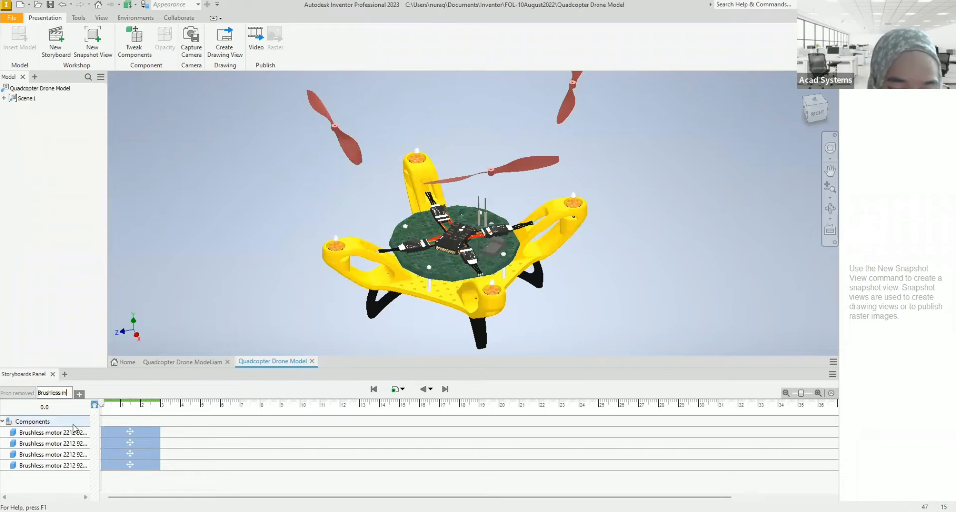
pyautogui.write('otor remov')
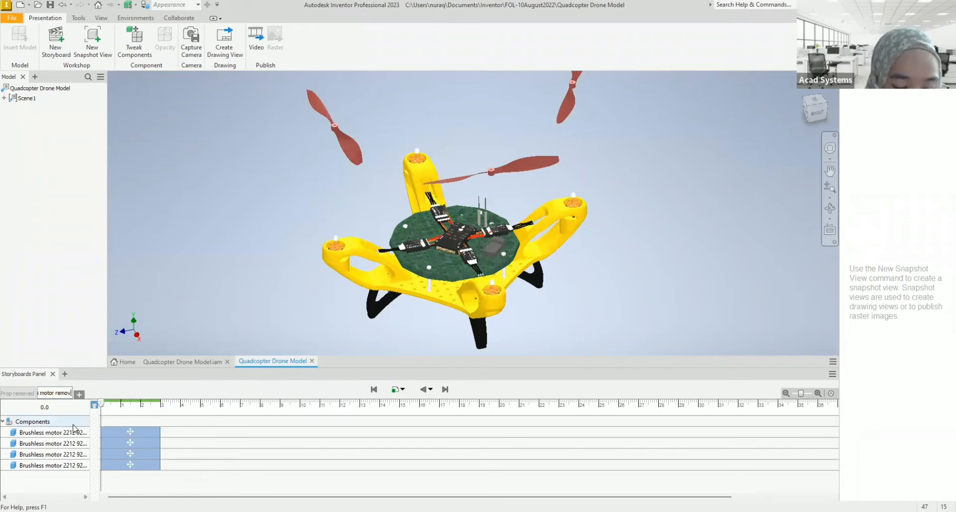
pyautogui.write('ed')
pyautogui.press('Return')
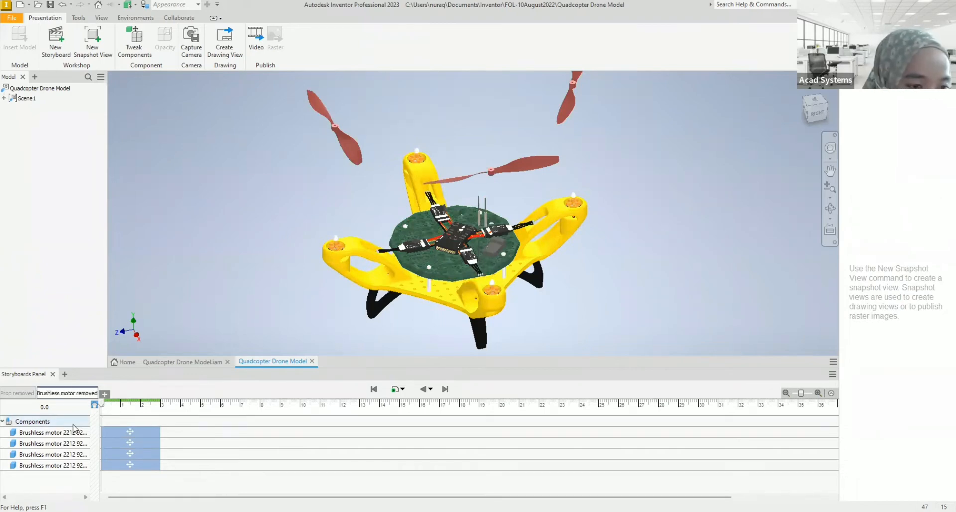
# - Switch between the Prop removed and Brushless motor removed storyboards to compare the drone's state at the start of each
pyautogui.click(16, 393)
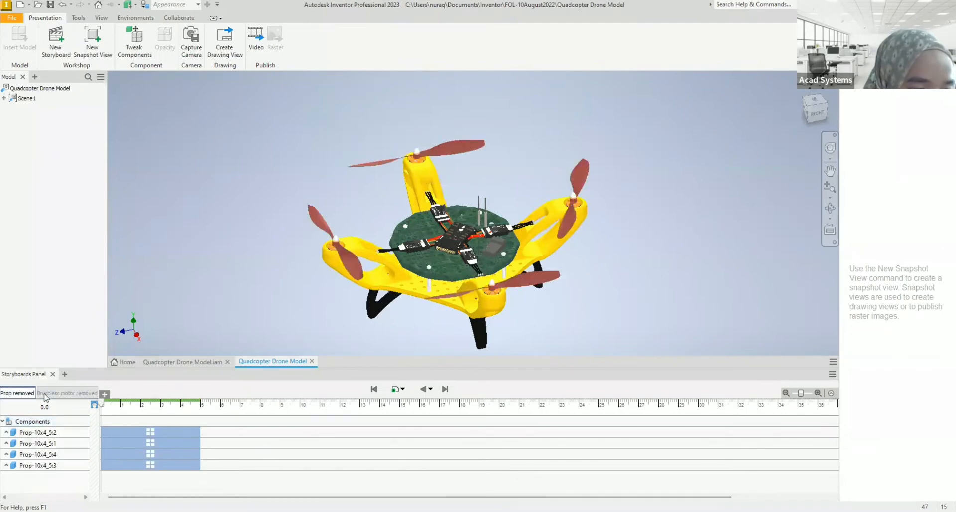
pyautogui.click(50, 393)
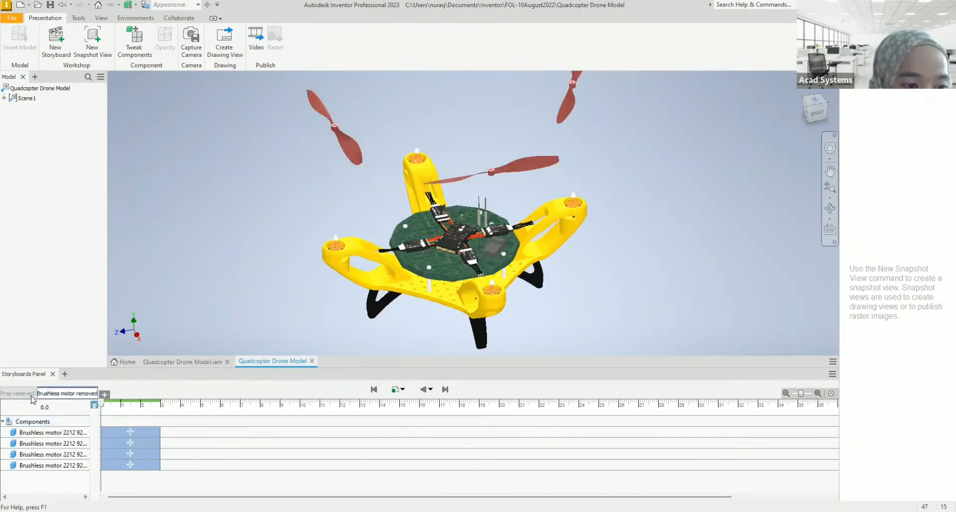
pyautogui.click(24, 395)
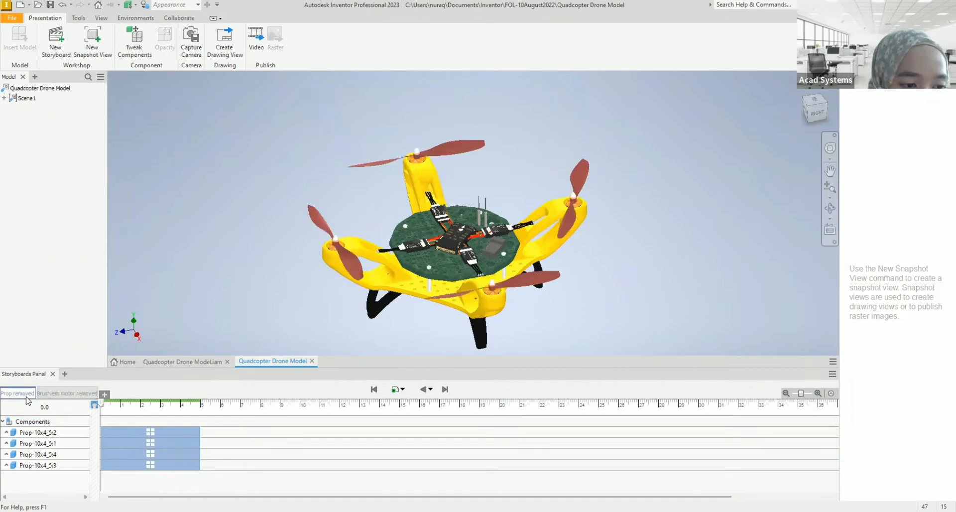
pyautogui.click(59, 393)
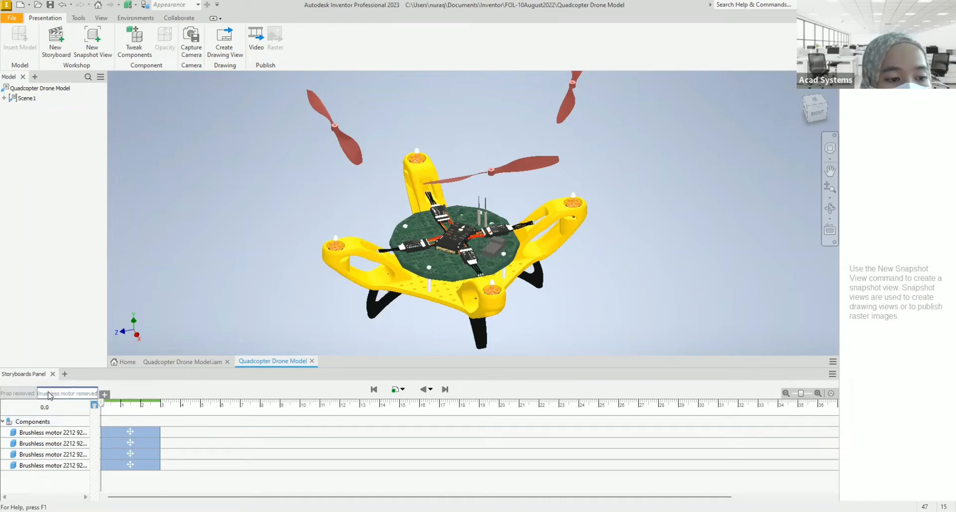
pyautogui.click(20, 394)
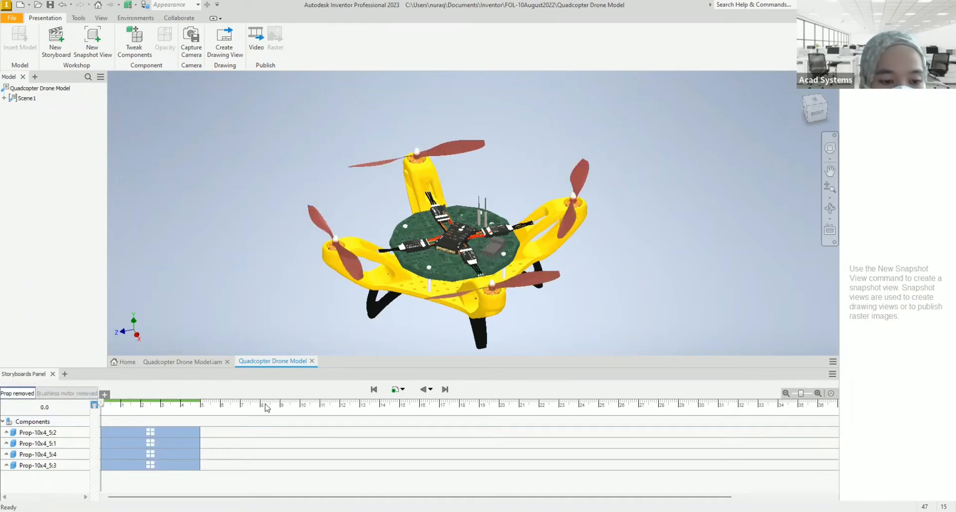
pyautogui.moveTo(345, 328); pyautogui.dragTo(364, 299, button='middle')
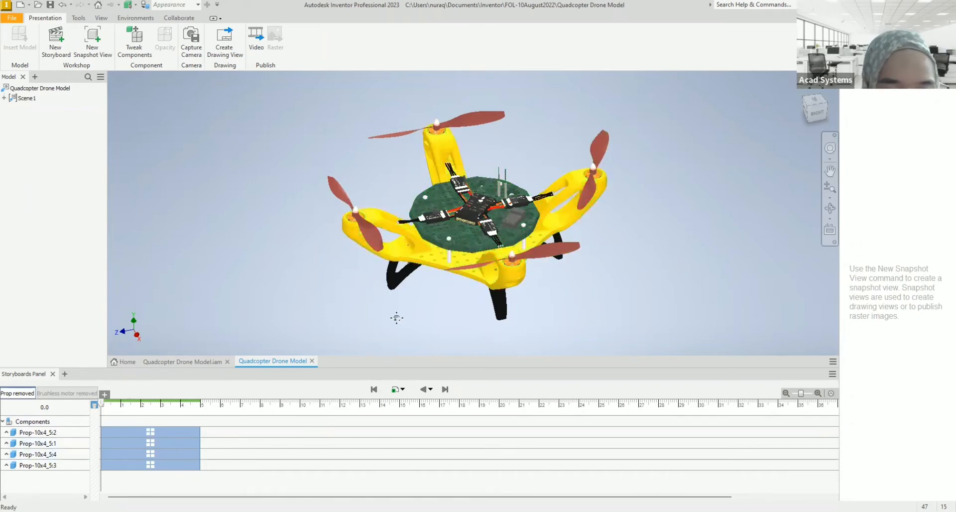
pyautogui.moveTo(397, 318); pyautogui.dragTo(394, 324, button='middle')
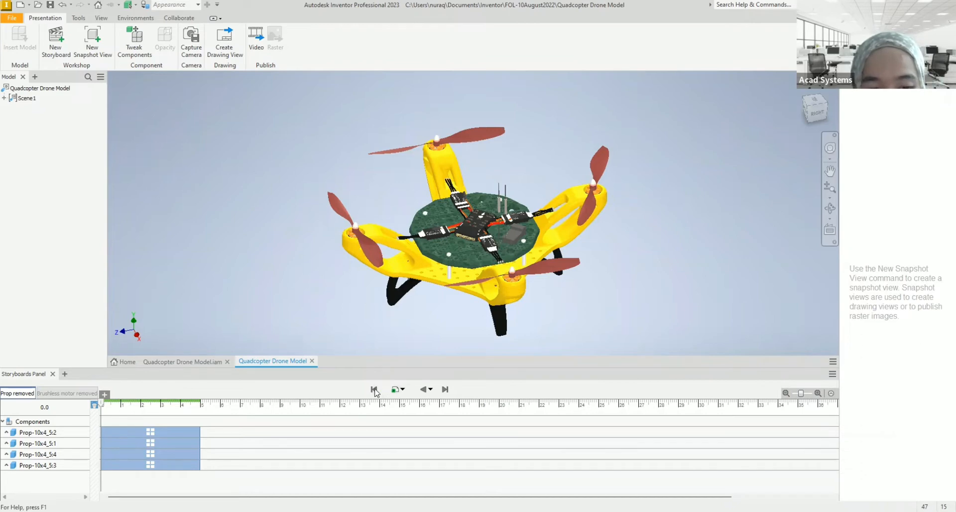
pyautogui.click(395, 389)
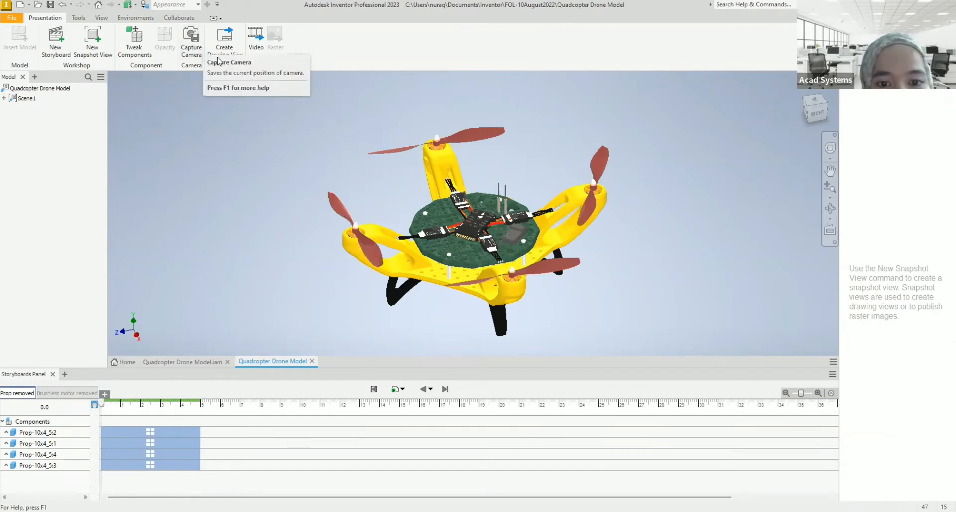
# - Orient the drone to a corner view in the Prop removed storyboard and frame a close-up of one front propeller and its motor
pyautogui.moveTo(453, 285); pyautogui.dragTo(420, 294, button='middle')
pyautogui.scroll(3, 474, 282)
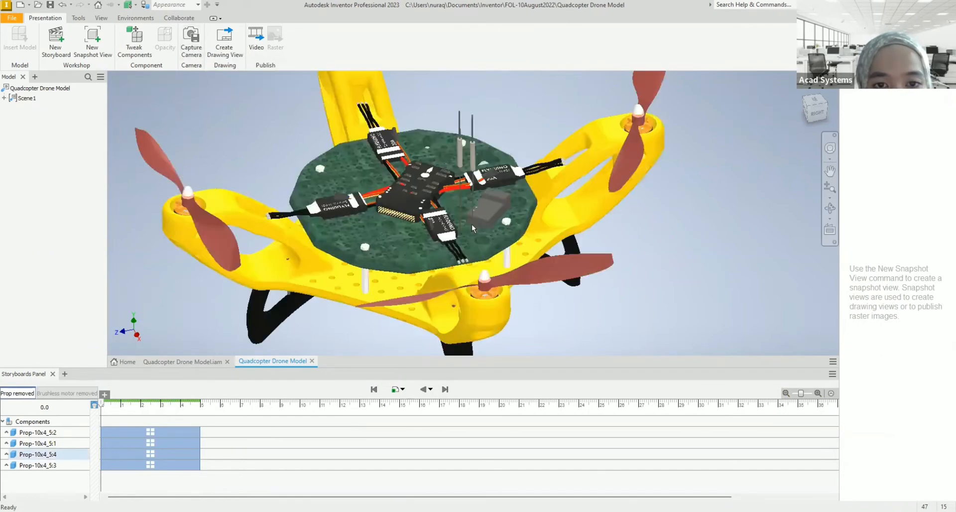
pyautogui.scroll(-2, 472, 220)
pyautogui.scroll(-2, 478, 252)
pyautogui.keyDown('shift'); pyautogui.moveTo(478, 251); pyautogui.dragTo(510, 299, button='middle'); pyautogui.keyUp('shift')
pyautogui.scroll(2, 493, 249)
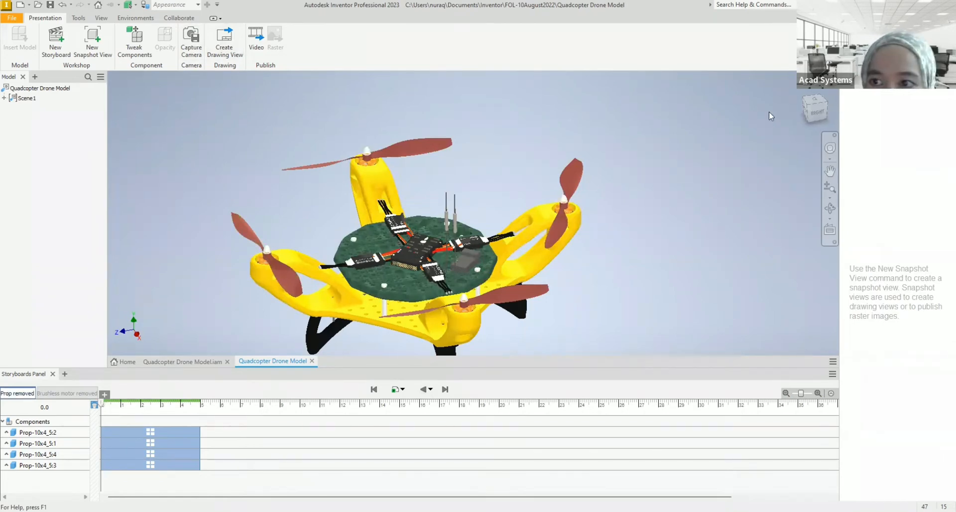
pyautogui.click(802, 95)
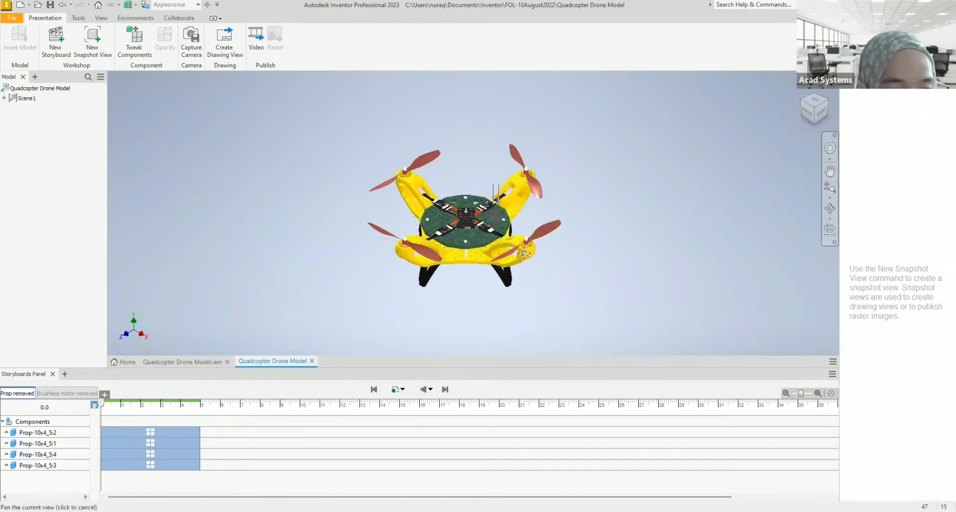
pyautogui.scroll(3, 531, 252)
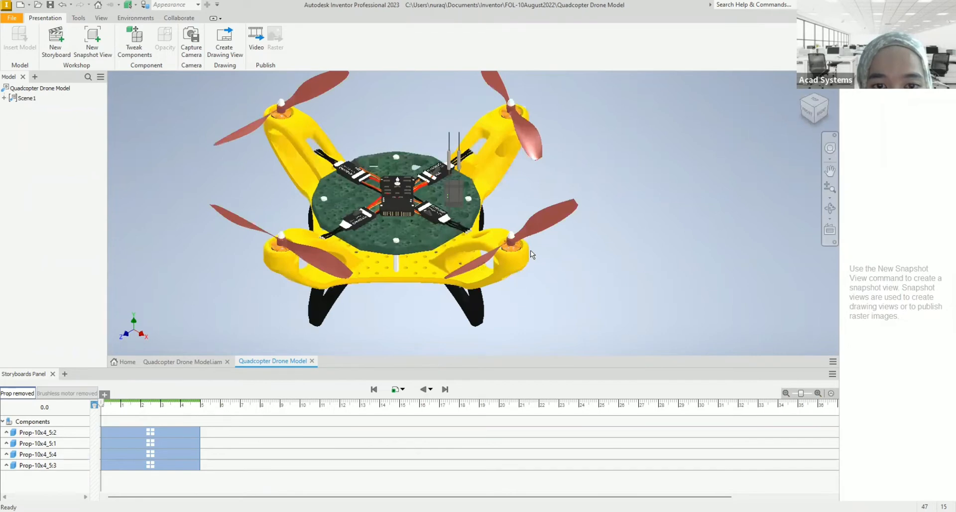
pyautogui.scroll(5, 532, 253)
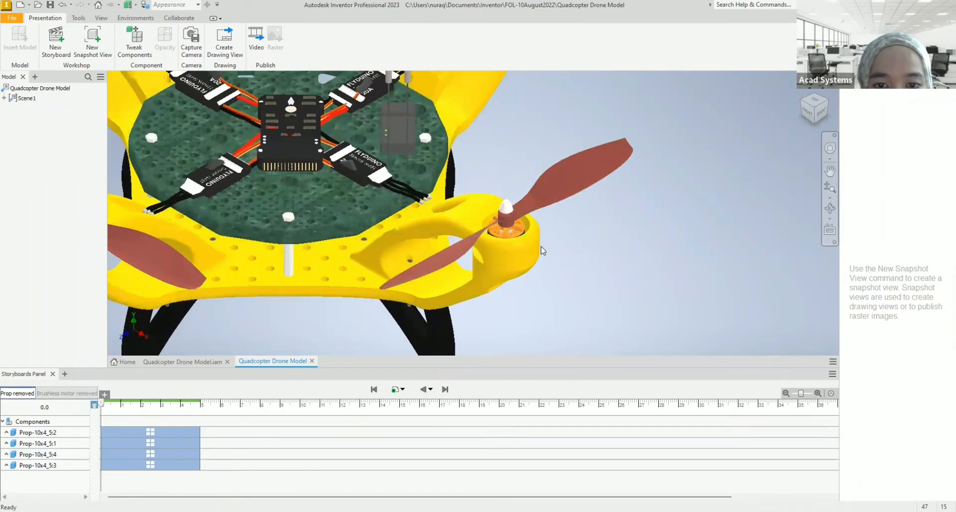
pyautogui.scroll(-5, 541, 249)
pyautogui.scroll(6, 538, 248)
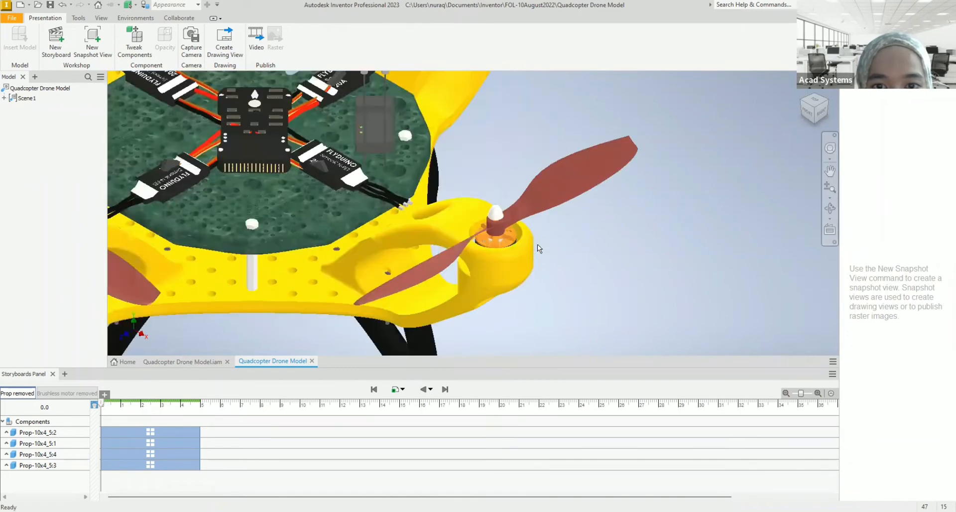
pyautogui.moveTo(537, 245); pyautogui.dragTo(550, 239, button='middle')
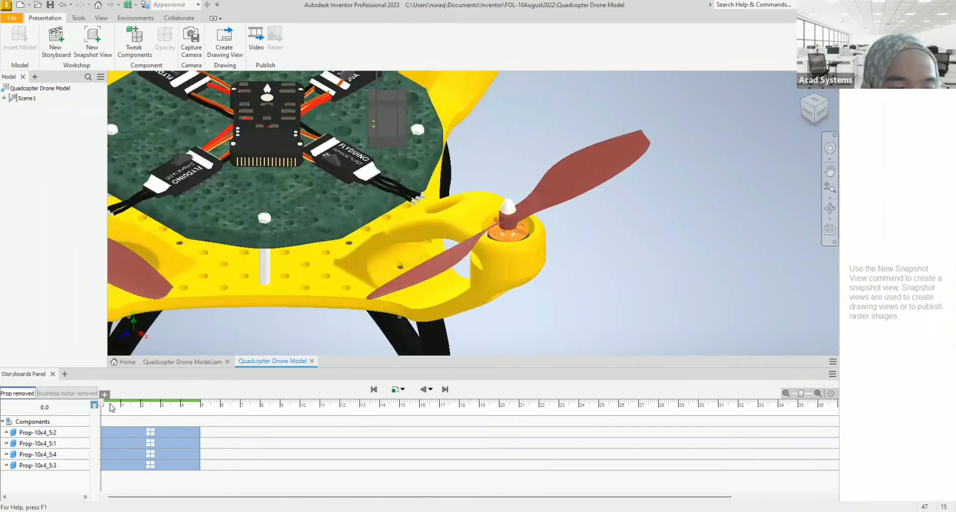
# - Set the Prop removed storyboard's playhead to 1.7 seconds and capture the close-up camera position there
pyautogui.click(110, 405)
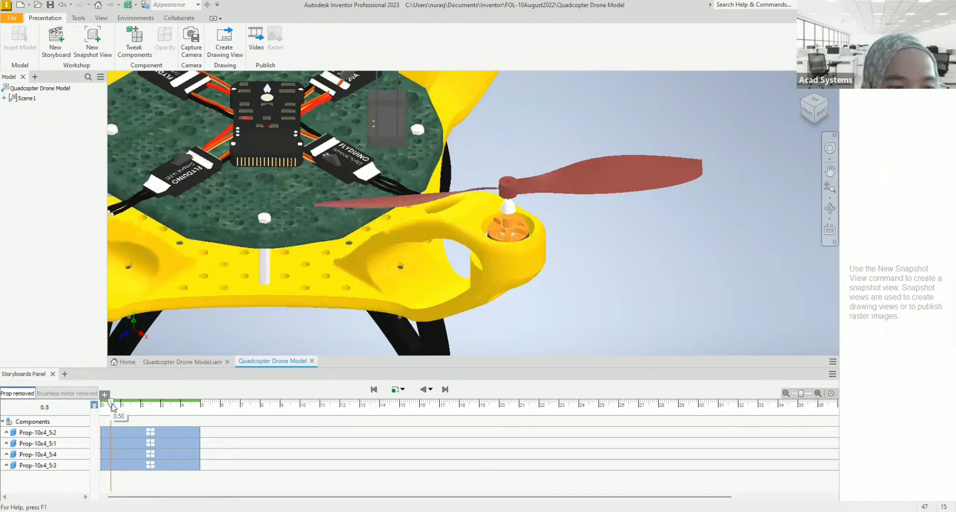
pyautogui.moveTo(111, 404); pyautogui.dragTo(125, 404)
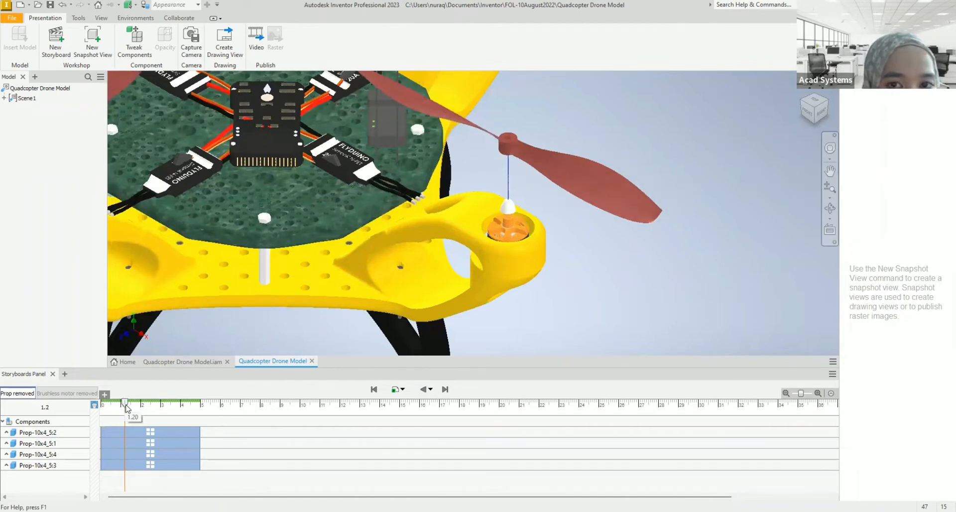
pyautogui.moveTo(133, 404); pyautogui.dragTo(134, 405)
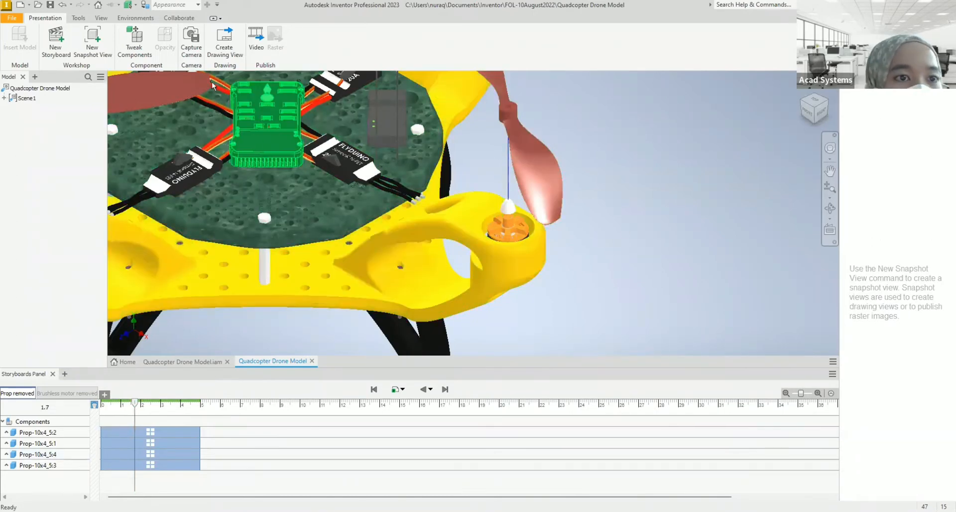
pyautogui.click(195, 50)
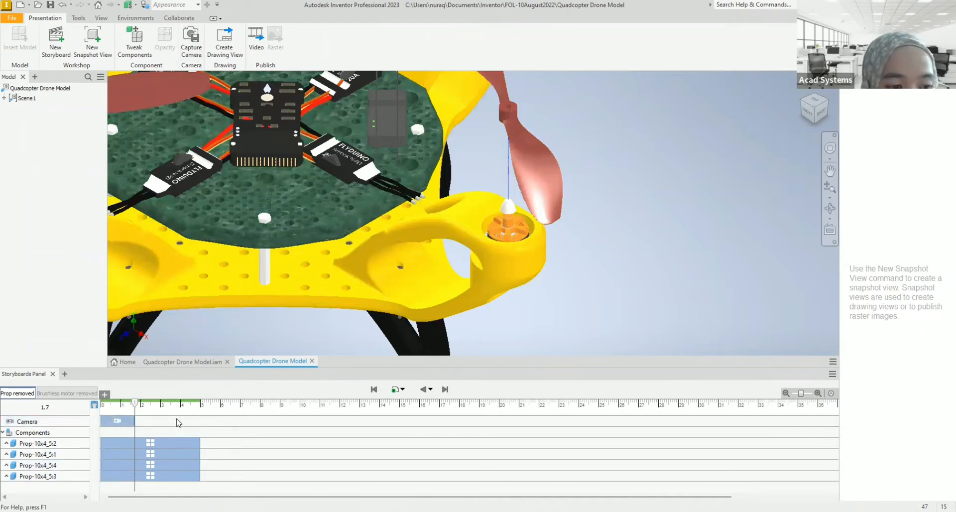
# - Extend the camera action in the Prop removed storyboard to end at 5 seconds and play the storyboard from the start
pyautogui.click(94, 405)
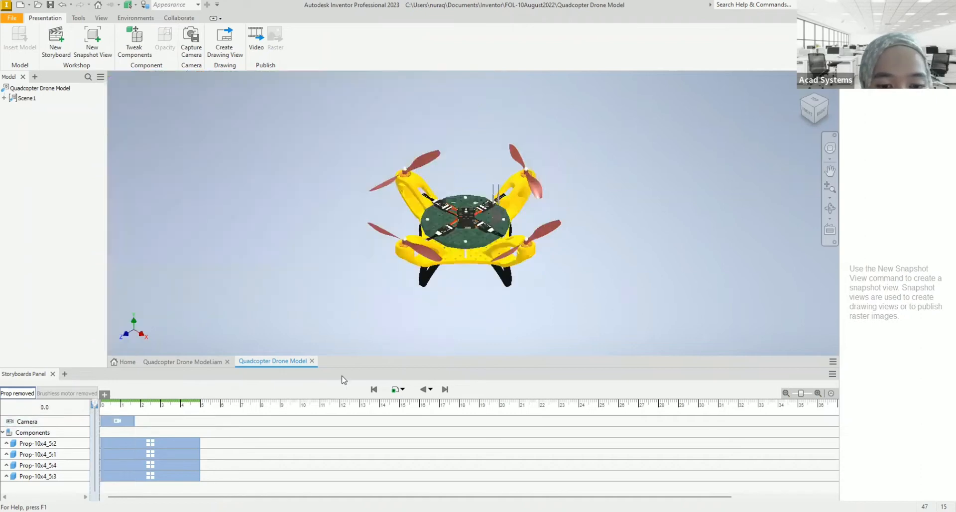
pyautogui.click(398, 389)
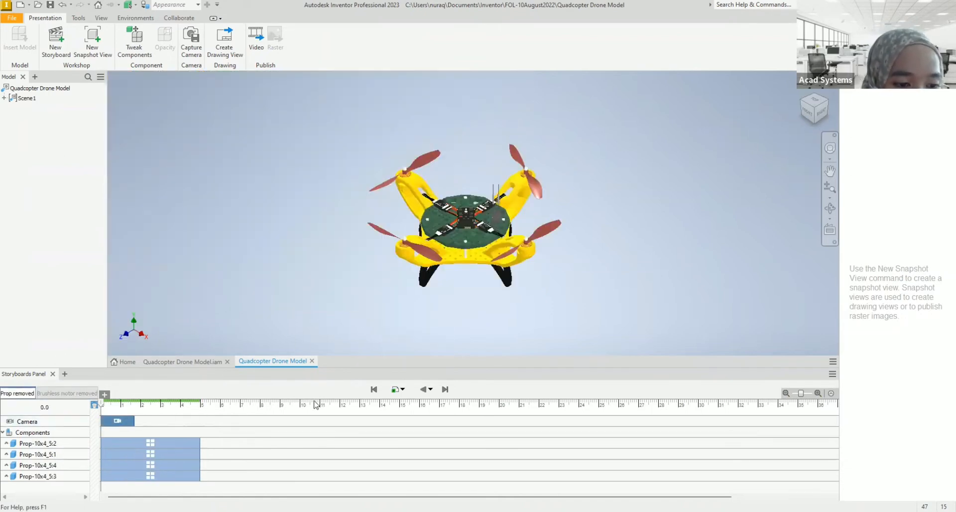
pyautogui.keyDown('shift'); pyautogui.moveTo(530, 294); pyautogui.dragTo(490, 254, button='middle'); pyautogui.keyUp('shift')
pyautogui.scroll(-4, 478, 239)
pyautogui.scroll(-4, 468, 224)
pyautogui.moveTo(480, 215); pyautogui.dragTo(560, 267, button='middle')
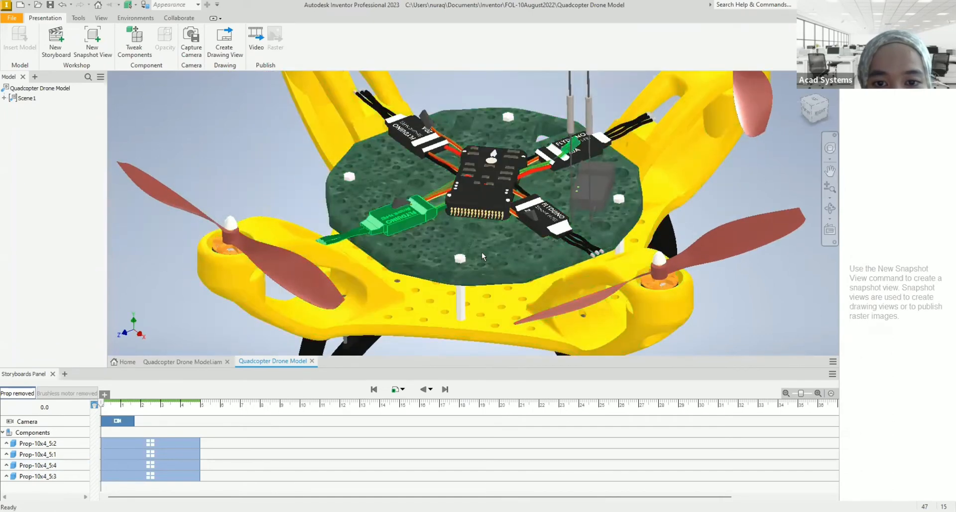
pyautogui.keyDown('shift'); pyautogui.moveTo(550, 231); pyautogui.dragTo(541, 280, button='middle'); pyautogui.keyUp('shift')
pyautogui.press('F6')
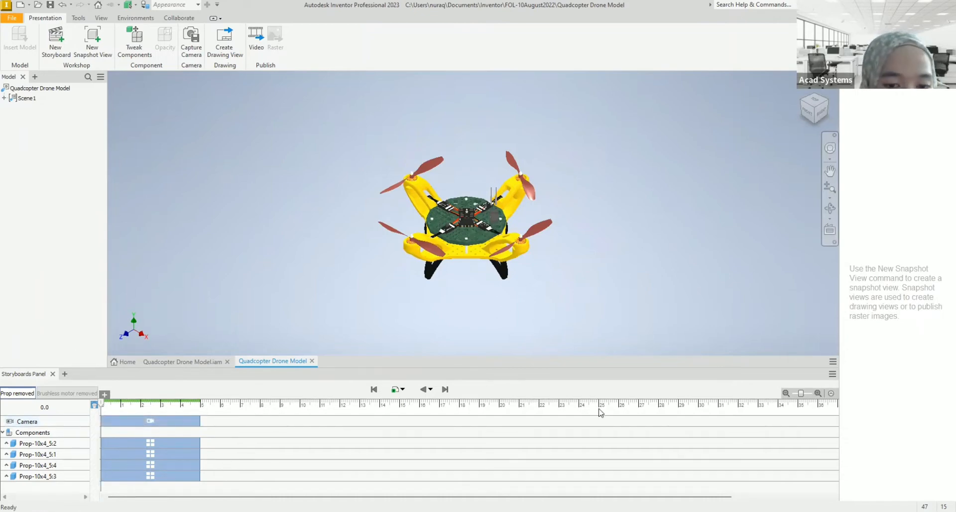
pyautogui.click(394, 391)
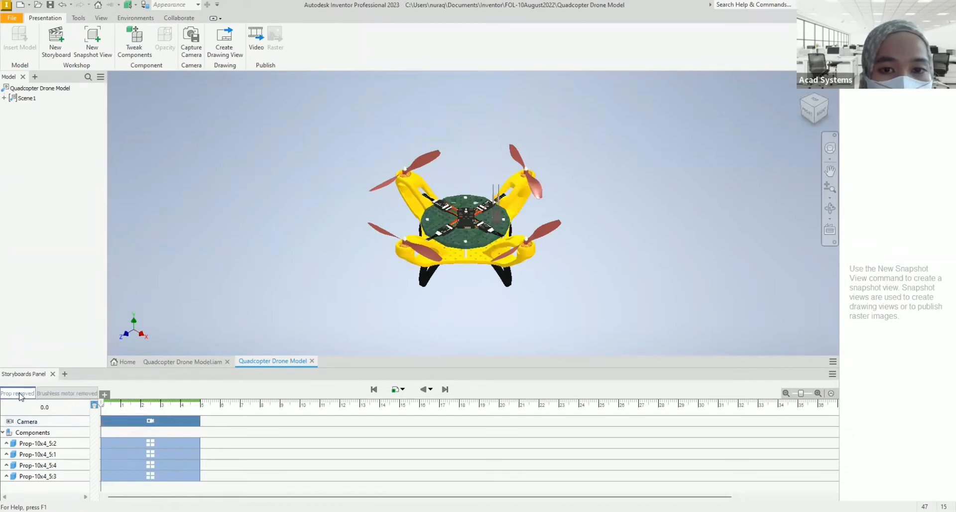
# - Activate the Brushless motor removed storyboard, set its playhead to 3.1 seconds, and rotate the exploded drone
pyautogui.click(65, 394)
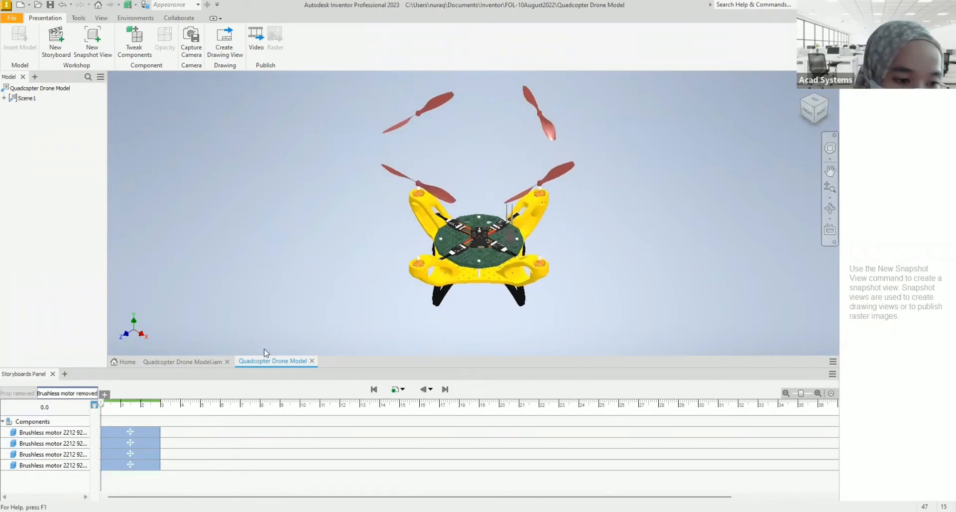
pyautogui.click(162, 410)
pyautogui.keyDown('shift'); pyautogui.moveTo(499, 256); pyautogui.dragTo(494, 256, button='middle'); pyautogui.keyUp('shift')
pyautogui.rightClick(496, 258)
pyautogui.moveTo(815, 103); pyautogui.dragTo(808, 122)
pyautogui.rightClick(808, 122)
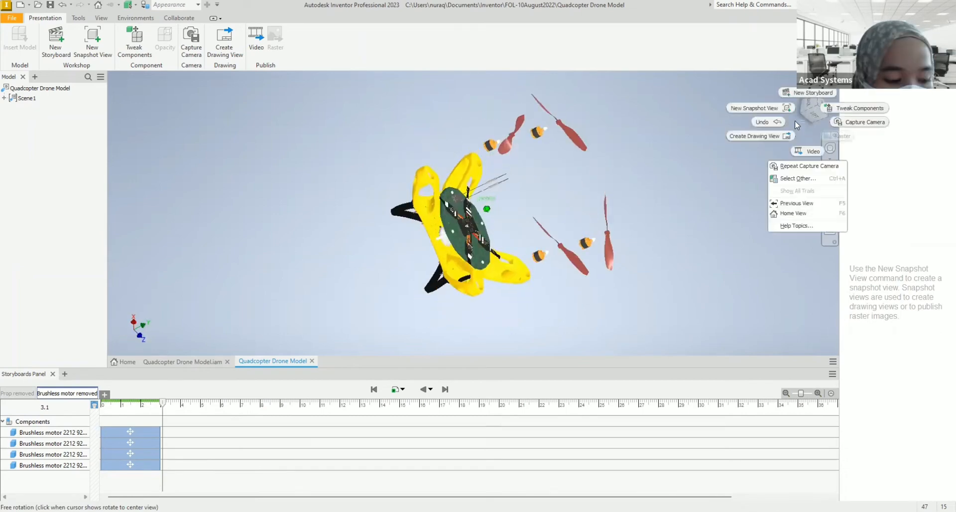
pyautogui.click(795, 123)
# - Frame an upright, near-level close-up of the raised motors and propellers and capture the camera at 3.1 seconds
pyautogui.moveTo(612, 215); pyautogui.dragTo(540, 293)
pyautogui.press('F2')
pyautogui.keyDown('shift'); pyautogui.moveTo(533, 279); pyautogui.dragTo(548, 214, button='middle'); pyautogui.keyUp('shift')
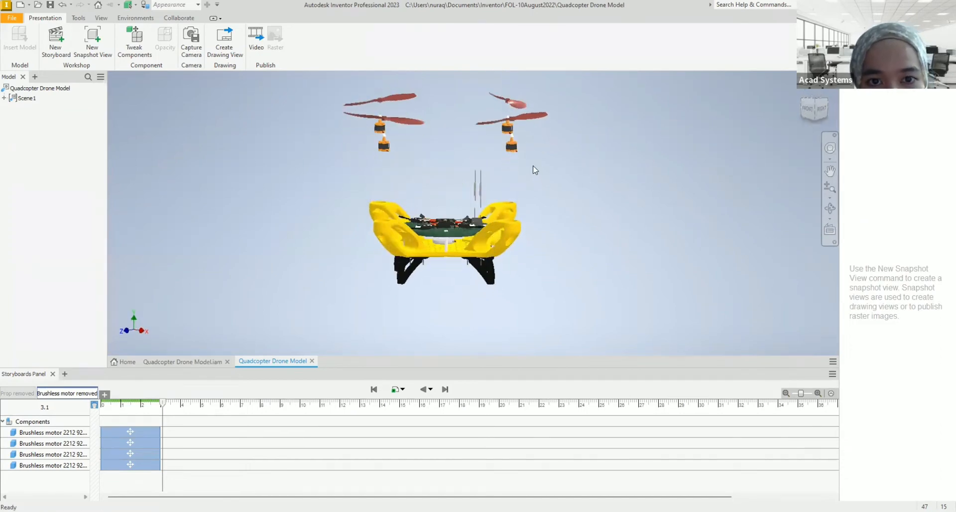
pyautogui.scroll(3, 531, 168)
pyautogui.moveTo(520, 152); pyautogui.dragTo(686, 259, button='middle')
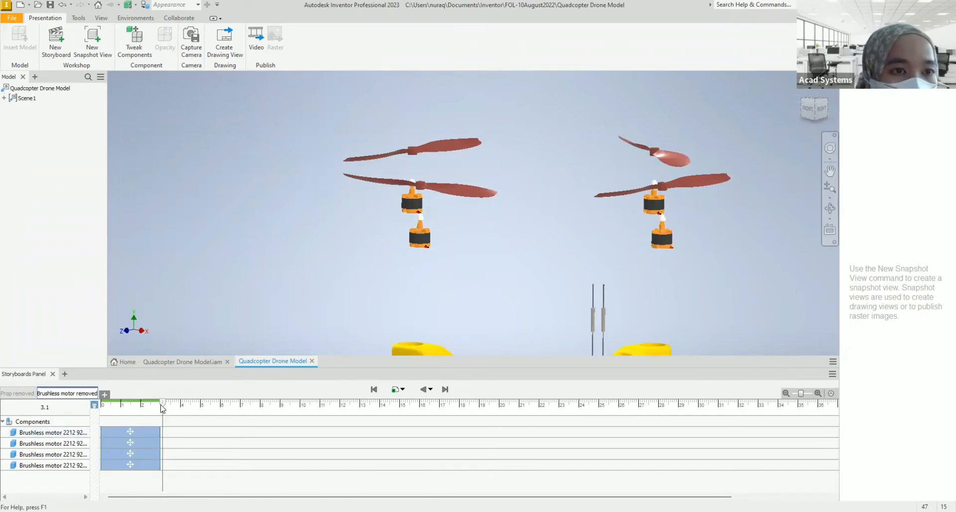
pyautogui.click(194, 49)
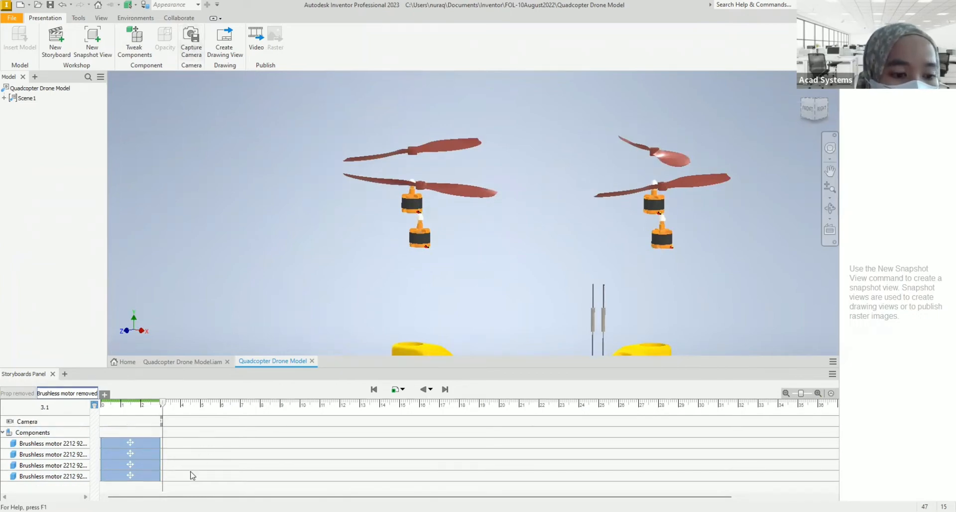
# - Move and stretch the camera action in the Brushless motor removed storyboard to span from 1 to about 2.9 seconds
pyautogui.click(169, 421)
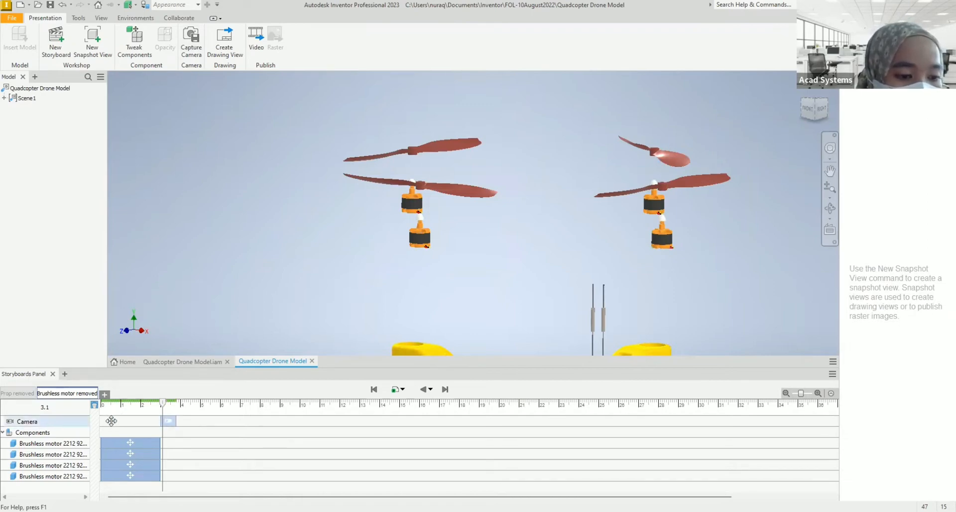
pyautogui.moveTo(111, 421); pyautogui.dragTo(132, 418)
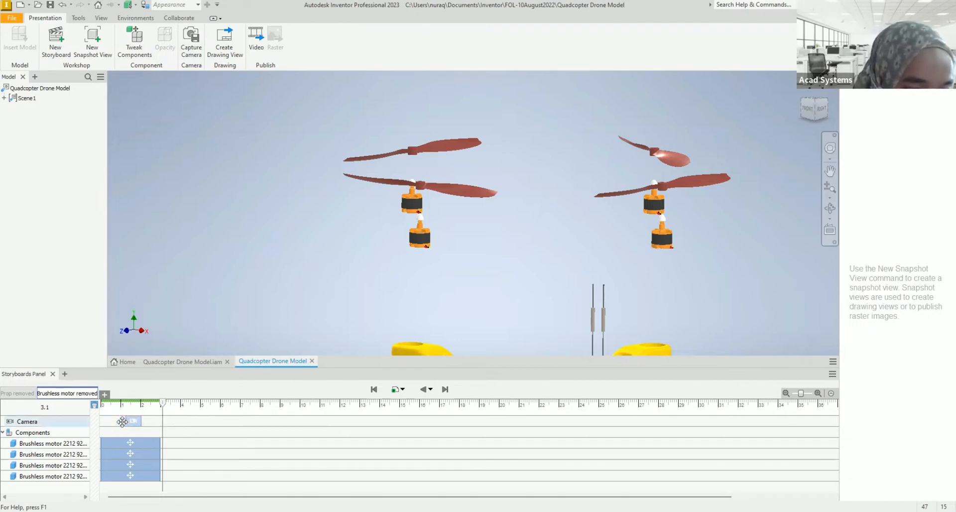
pyautogui.moveTo(141, 421); pyautogui.dragTo(148, 420)
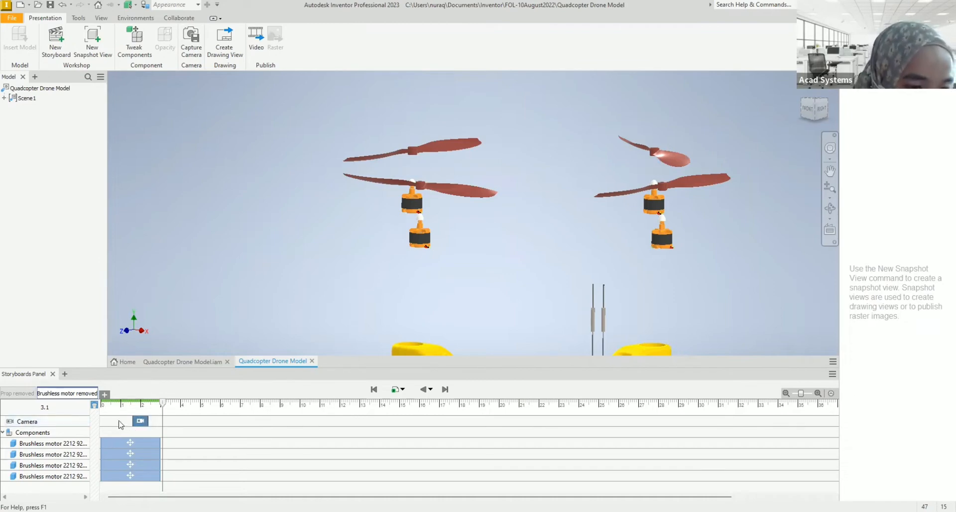
pyautogui.moveTo(128, 421); pyautogui.dragTo(121, 421)
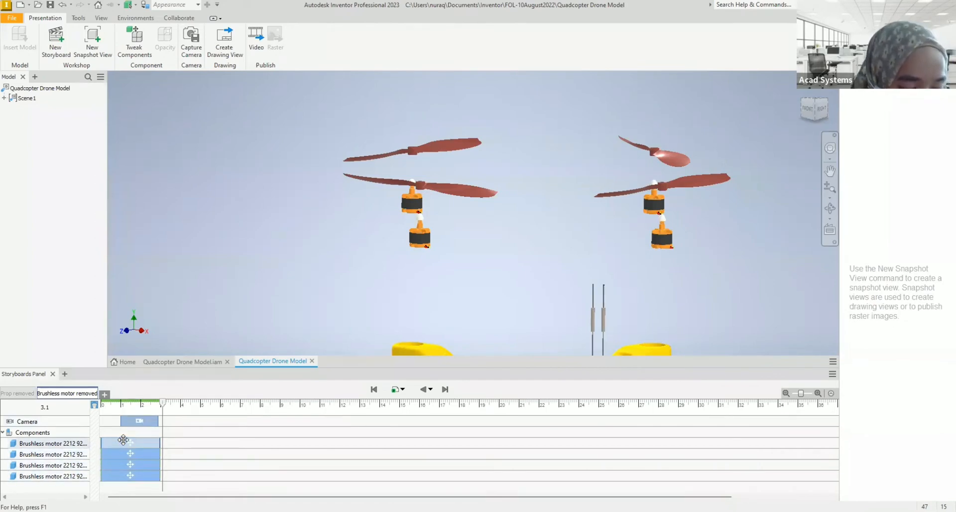
# - Shift the four brushless motor actions together to start at about 0.4 seconds and play the storyboard
pyautogui.click(123, 439)
pyautogui.keyDown('ctrl'); pyautogui.click(123, 452); pyautogui.keyUp('ctrl')
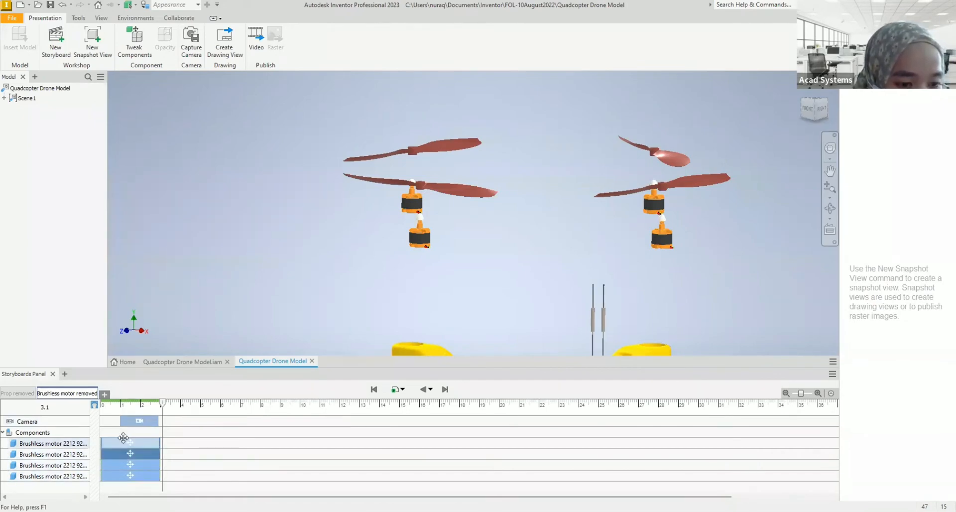
pyautogui.keyDown('ctrl'); pyautogui.click(127, 466); pyautogui.keyUp('ctrl')
pyautogui.keyDown('ctrl'); pyautogui.click(127, 475); pyautogui.keyUp('ctrl')
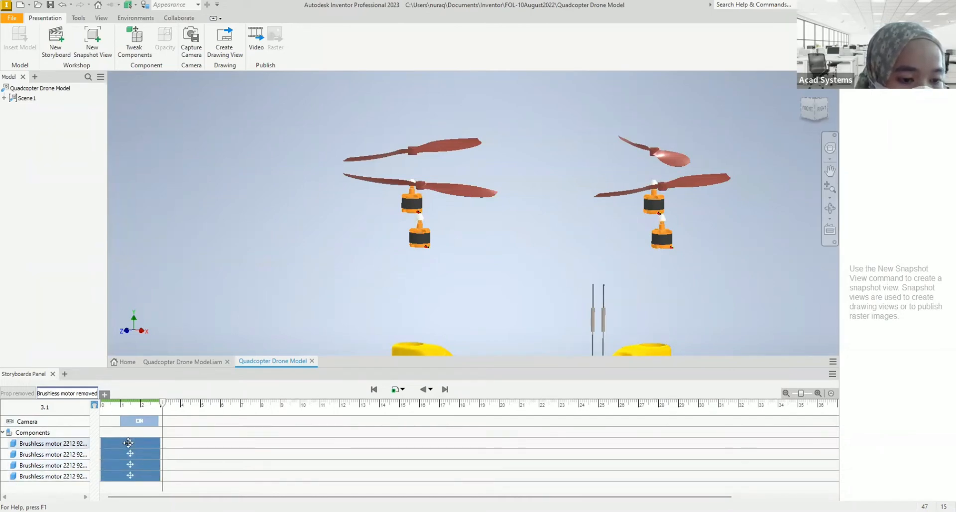
pyautogui.moveTo(128, 442); pyautogui.dragTo(136, 443)
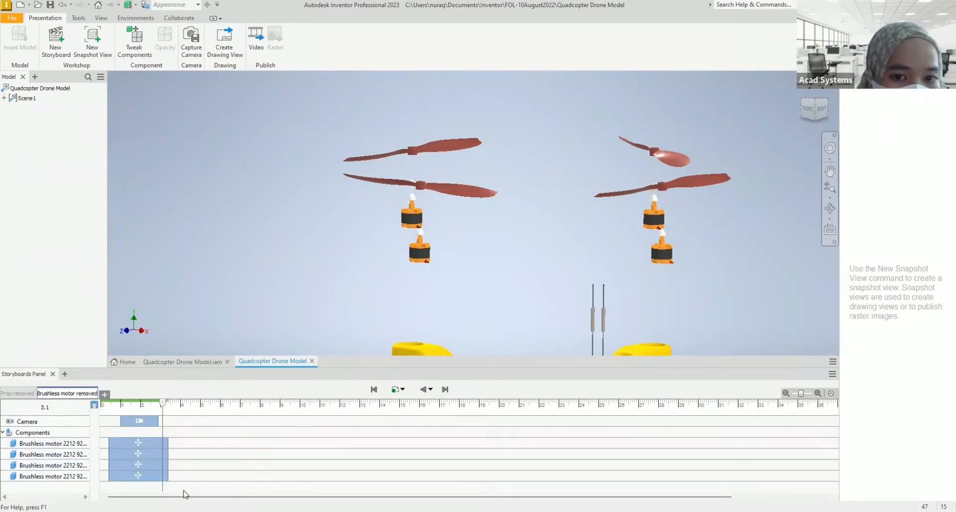
pyautogui.click(395, 389)
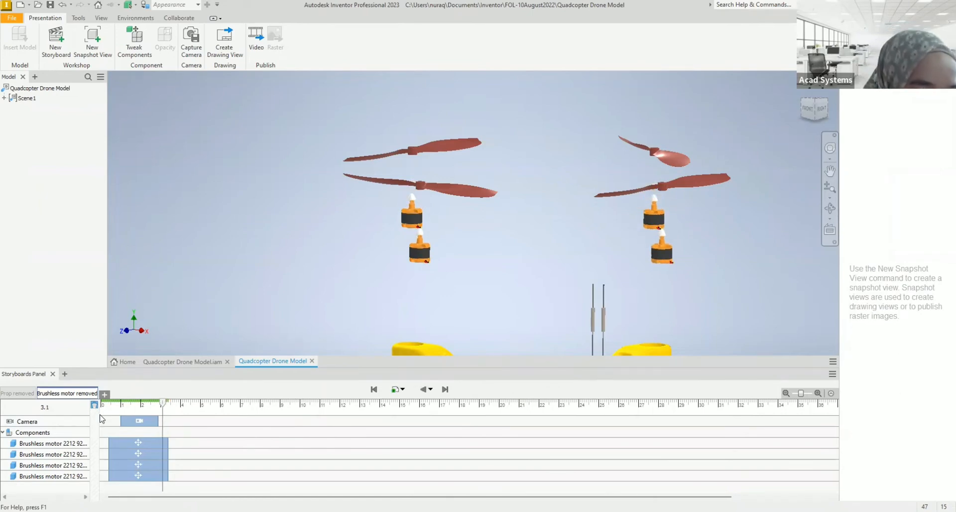
pyautogui.click(394, 389)
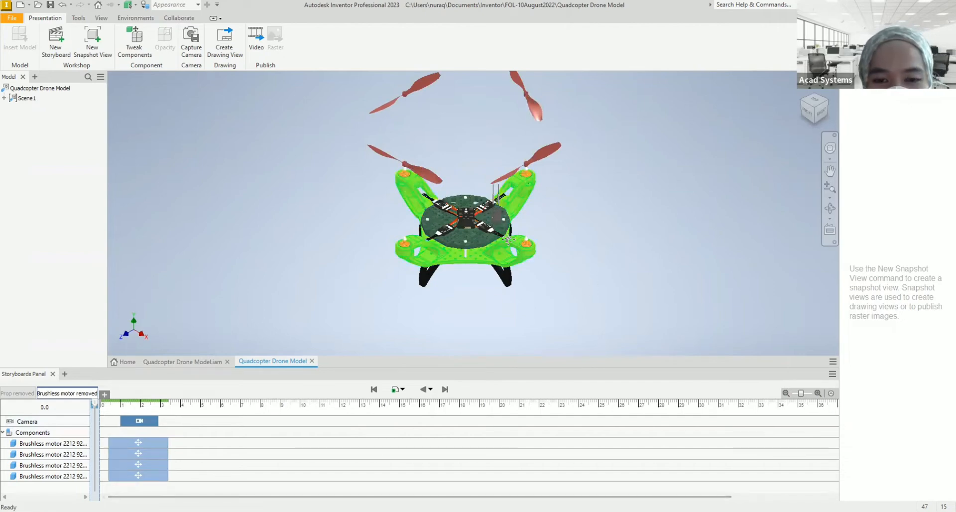
pyautogui.scroll(2, 508, 239)
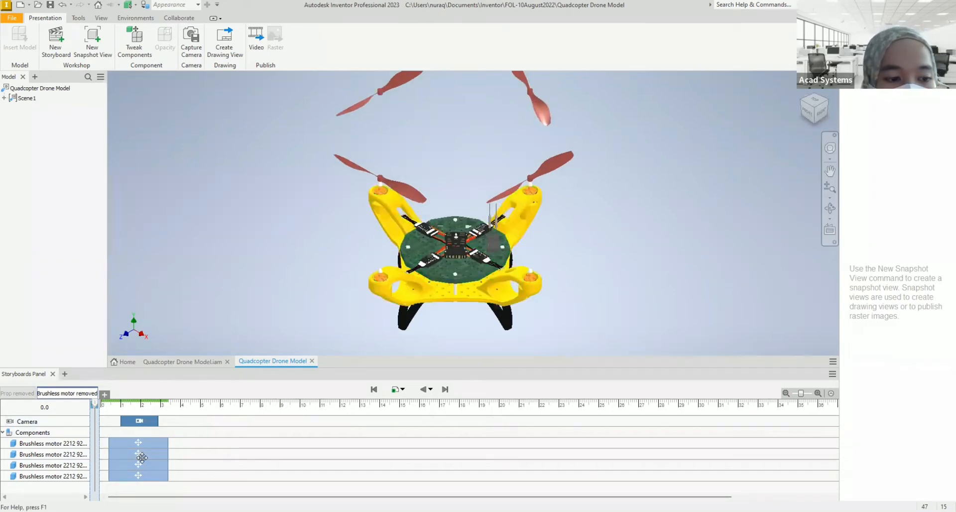
pyautogui.click(19, 394)
pyautogui.click(66, 393)
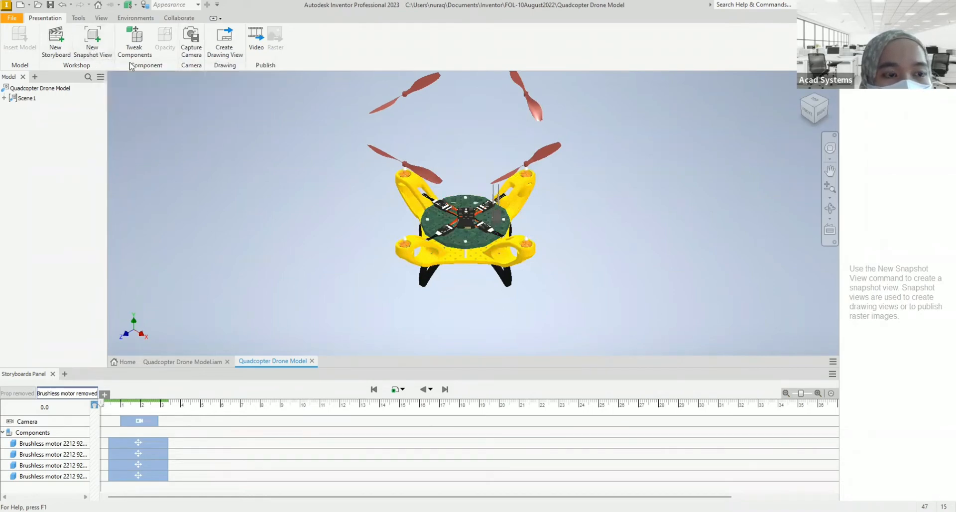
pyautogui.moveTo(575, 242); pyautogui.dragTo(582, 270, button='middle')
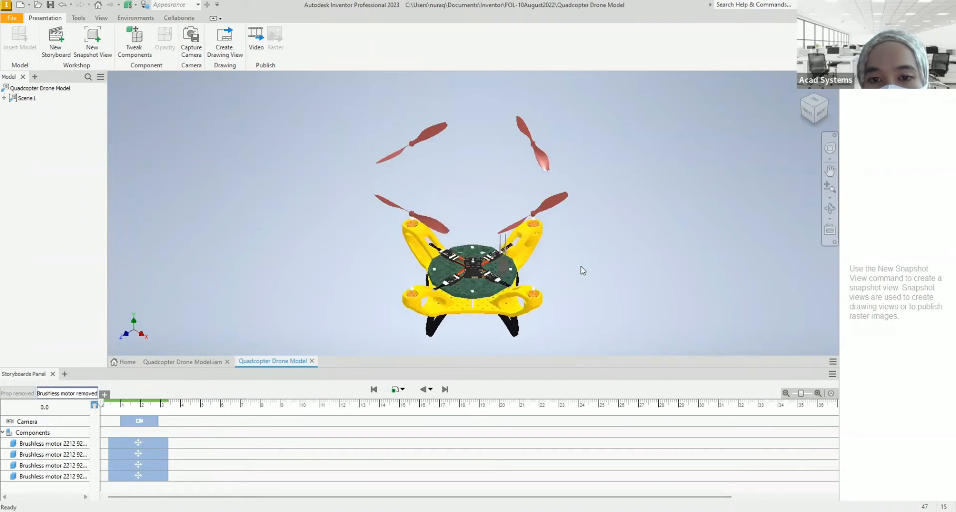
pyautogui.moveTo(563, 250); pyautogui.dragTo(571, 237, button='middle')
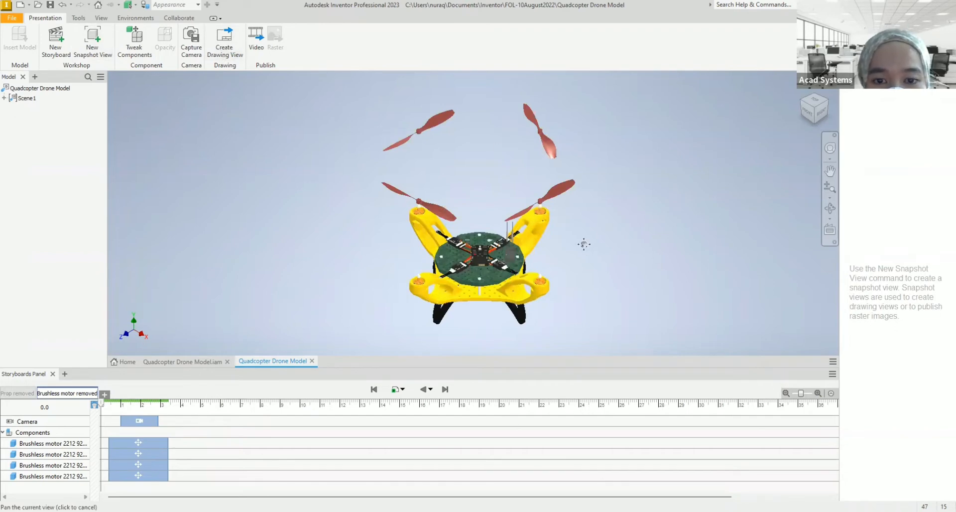
pyautogui.moveTo(582, 241)
pyautogui.mouseDown(button='middle')
pyautogui.moveTo(601, 248)
pyautogui.moveTo(567, 266)
pyautogui.moveTo(573, 234)
pyautogui.mouseUp(button='middle')
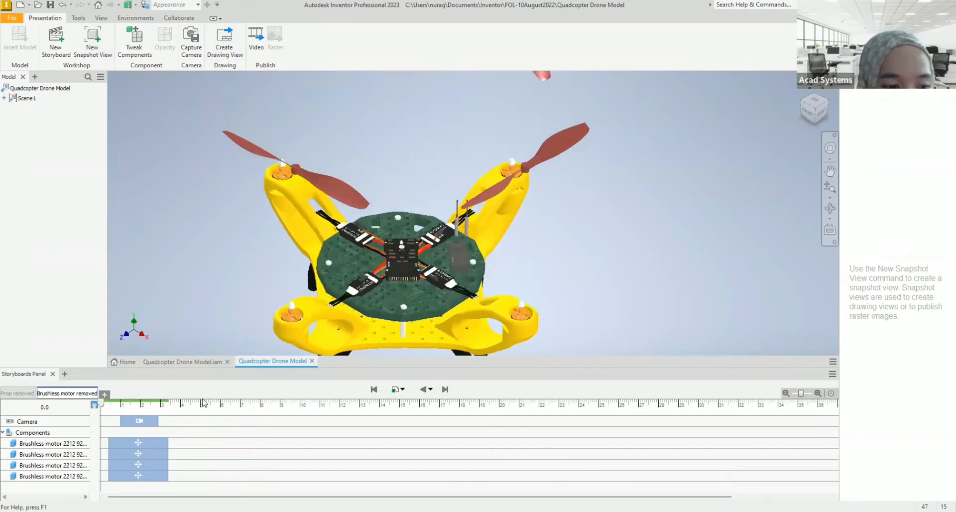
# - Activate the Prop removed storyboard, set its playhead to 3.3 seconds, and create a snapshot view there
pyautogui.click(18, 394)
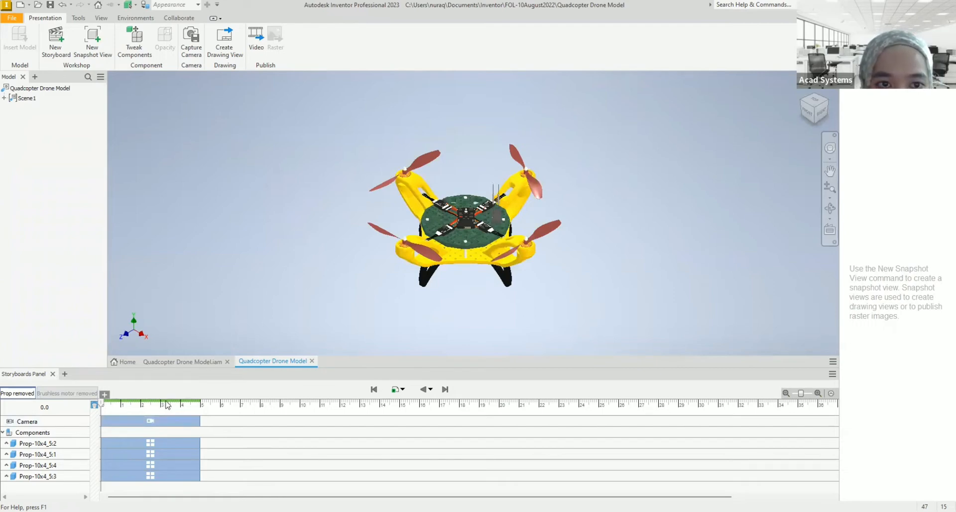
pyautogui.keyDown('shift'); pyautogui.moveTo(560, 282); pyautogui.dragTo(593, 271, button='middle'); pyautogui.keyUp('shift')
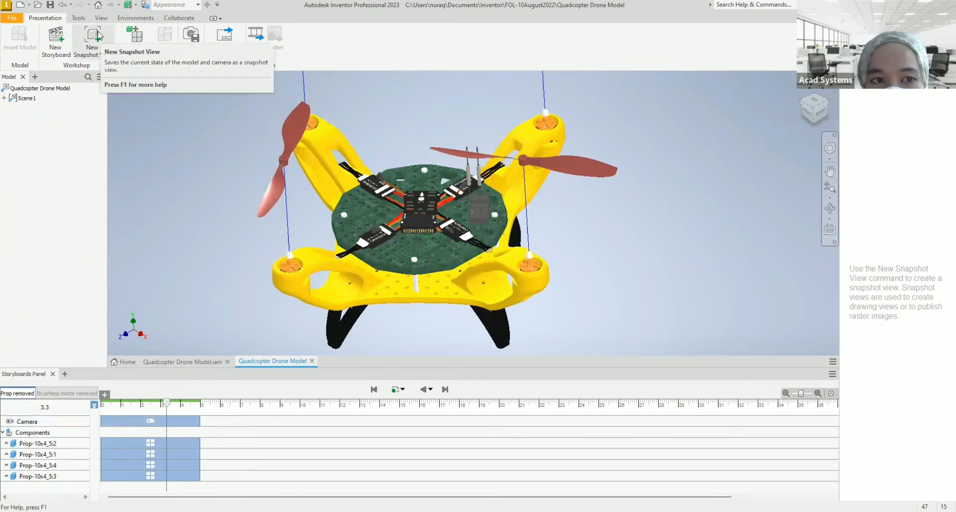
pyautogui.rightClick(181, 181)
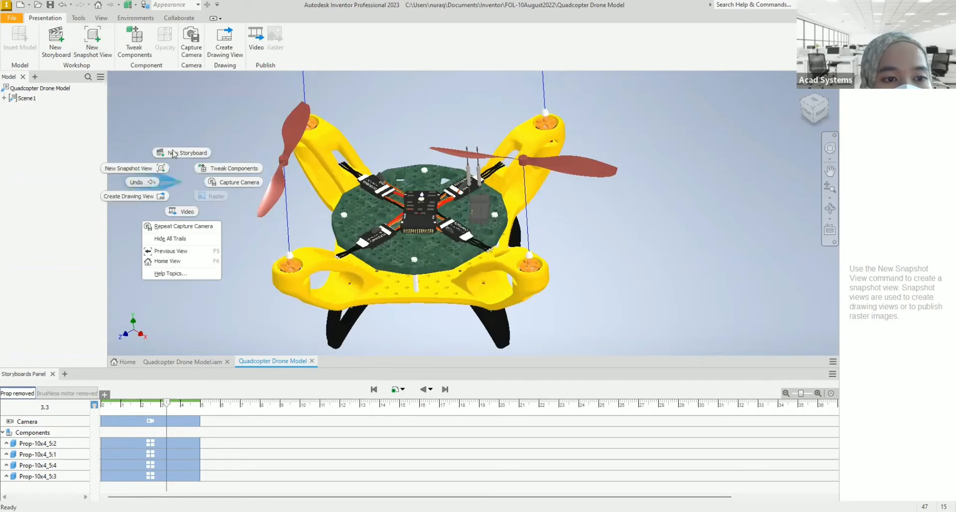
pyautogui.click(149, 168)
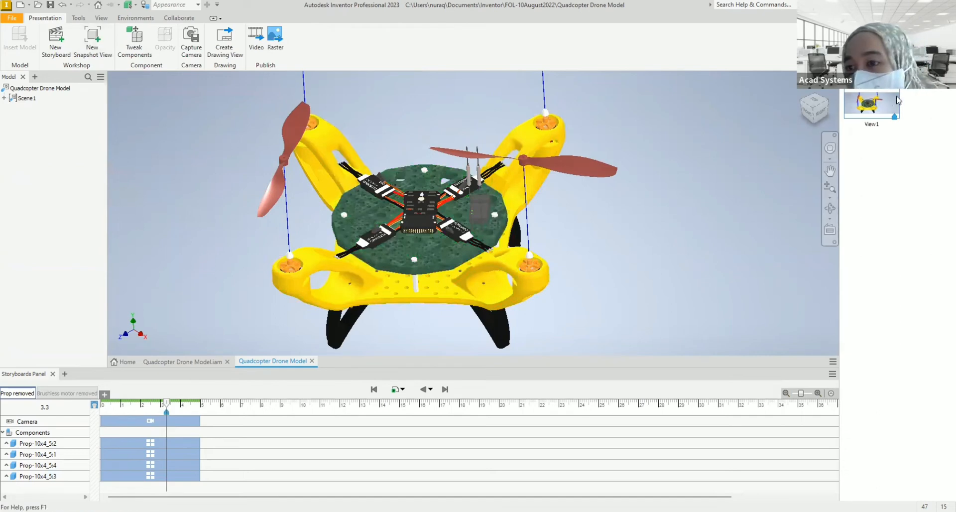
# - Rename the new snapshot view as Prop removed
pyautogui.click(872, 124)
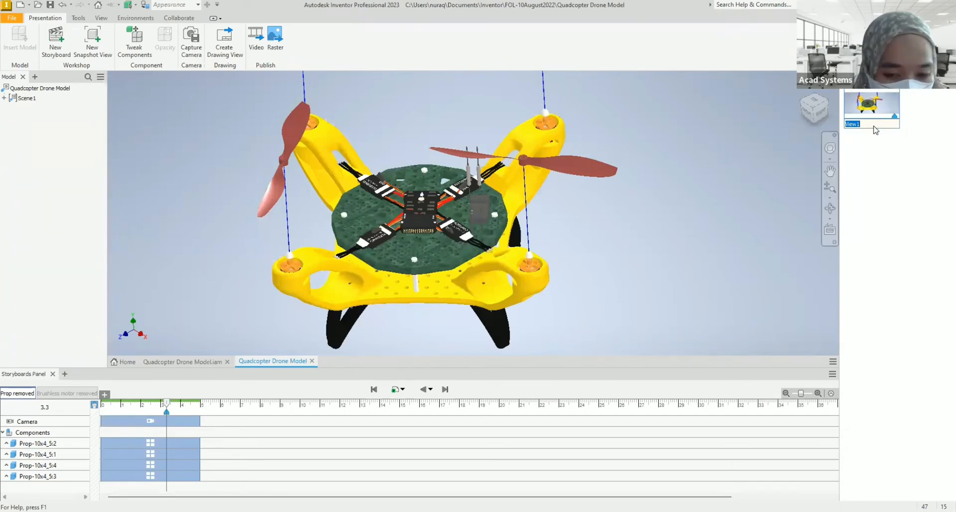
pyautogui.write('Prop remo')
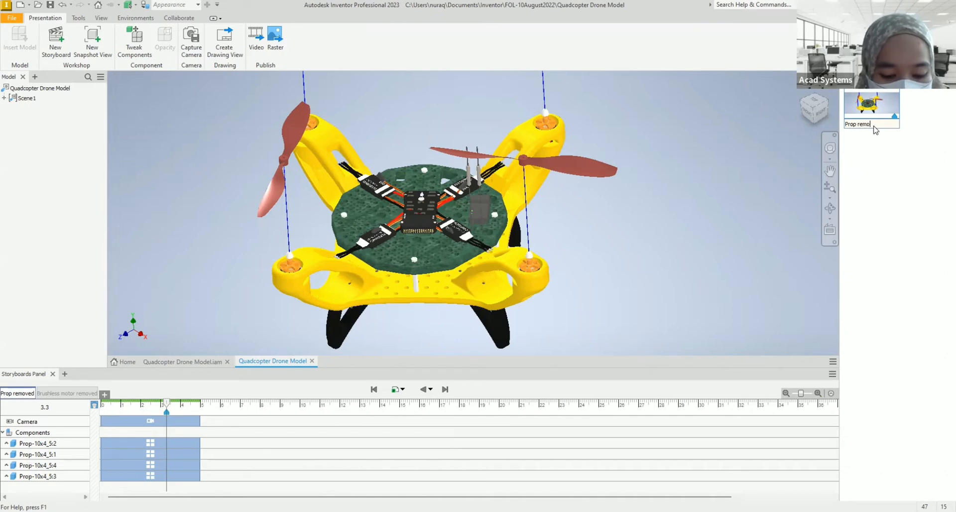
pyautogui.write('ved')
pyautogui.click(882, 185)
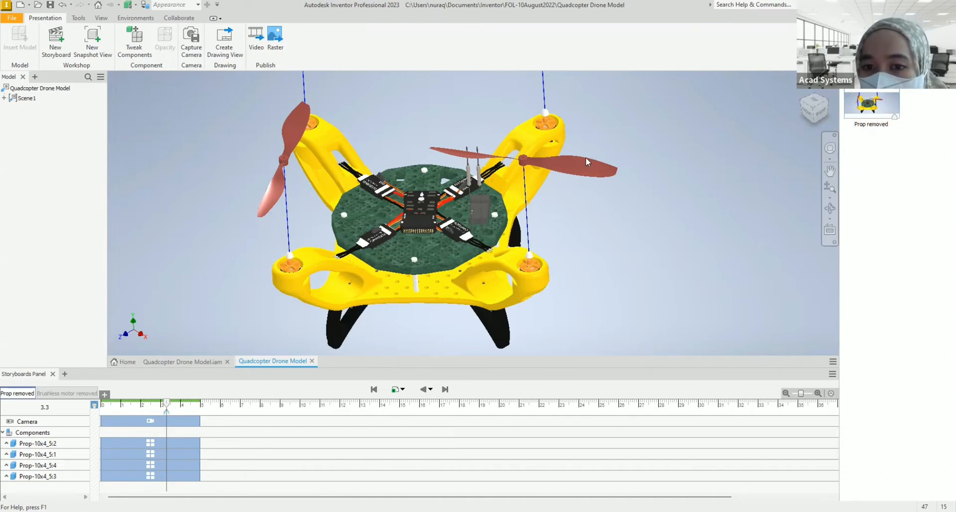
pyautogui.press('Escape')
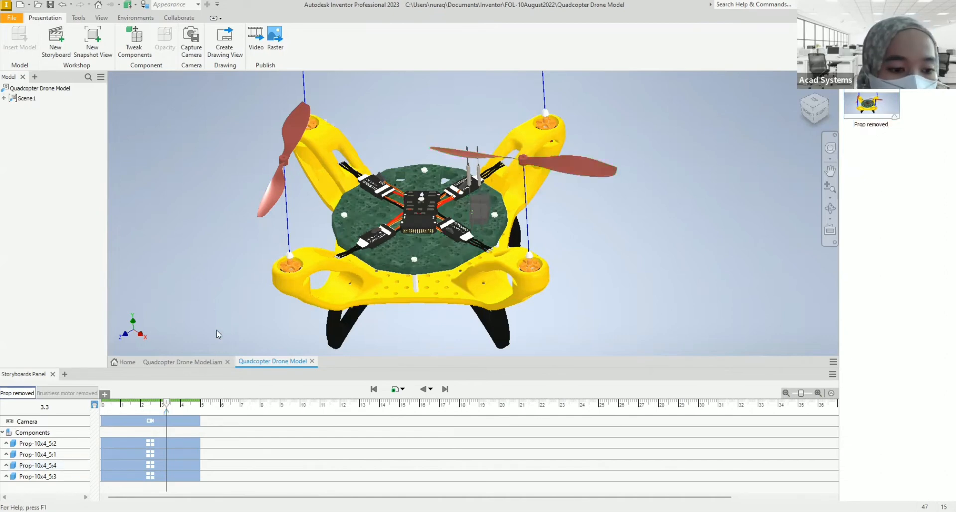
# - Activate the Brushless motor removed storyboard, set its playhead to 2.5 seconds, and create a snapshot view there
pyautogui.click(66, 394)
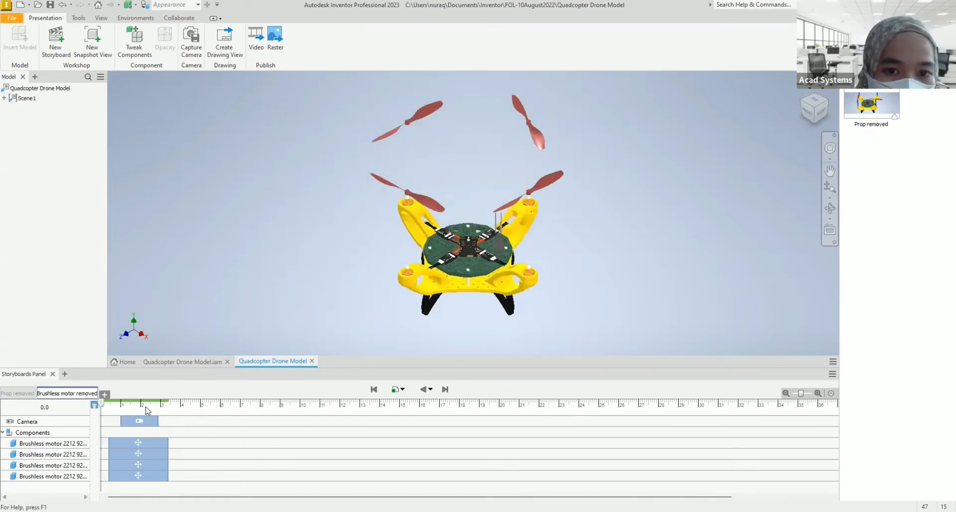
pyautogui.click(151, 404)
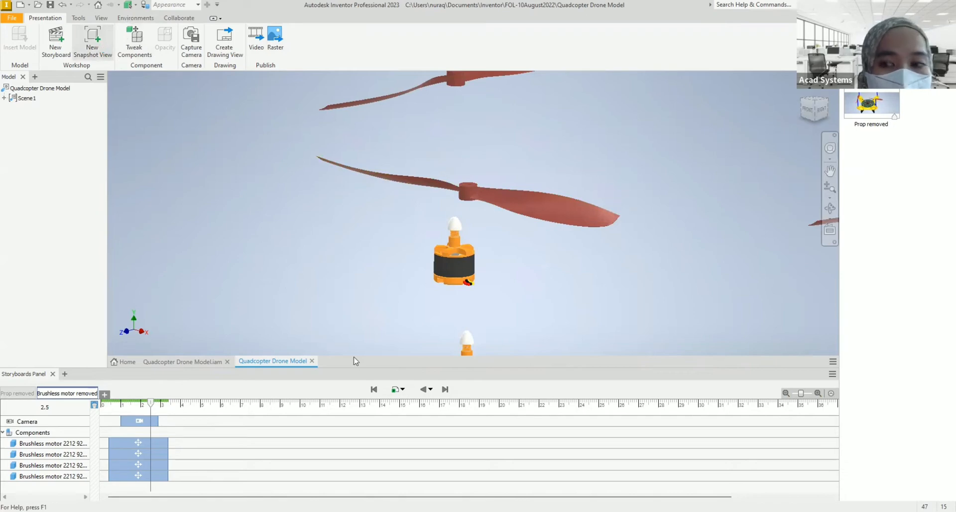
pyautogui.click(873, 170)
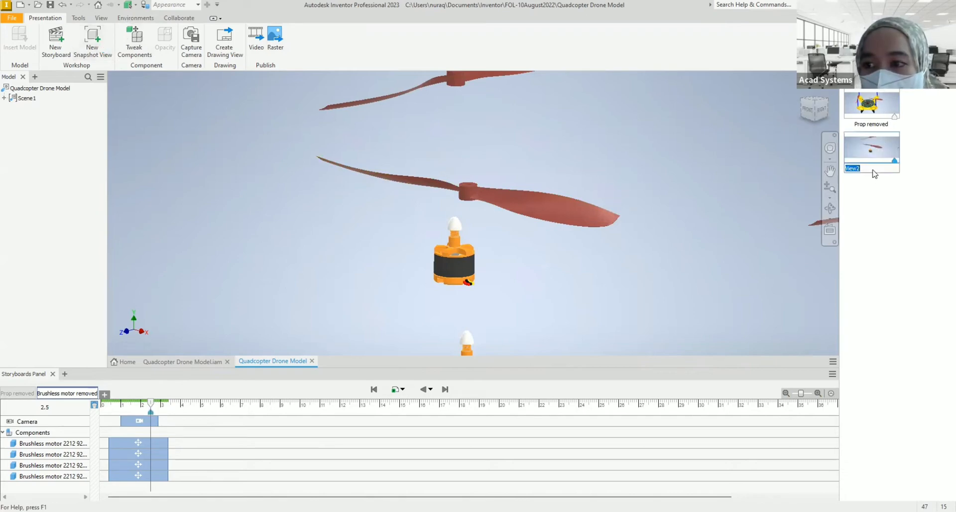
pyautogui.click(875, 191)
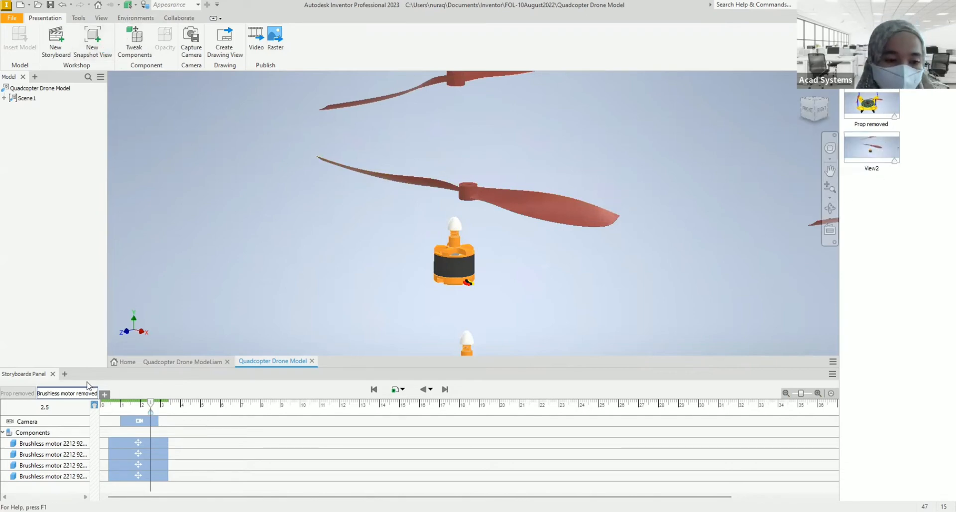
# - Rename the second snapshot view as brushless motor removed and move the storyboard playhead to 1.3 seconds
pyautogui.doubleClick(872, 168)
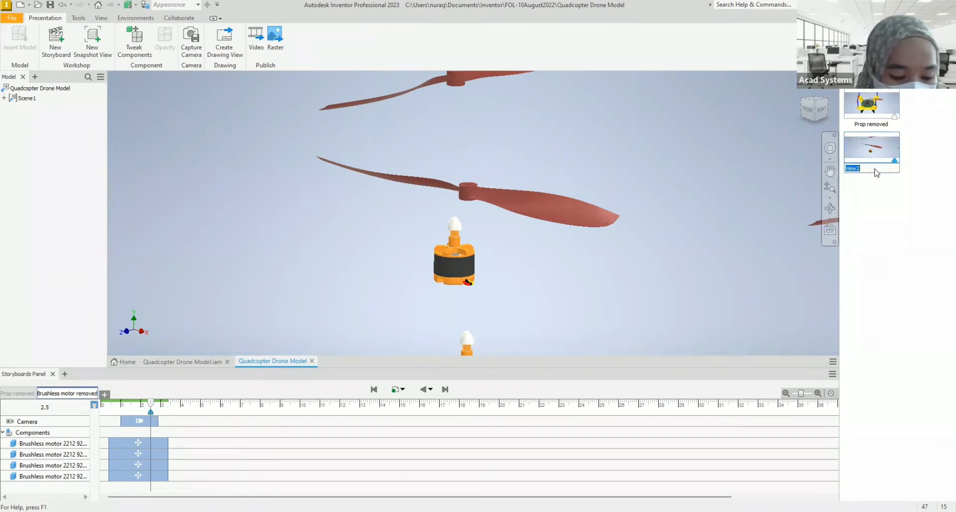
pyautogui.write('br')
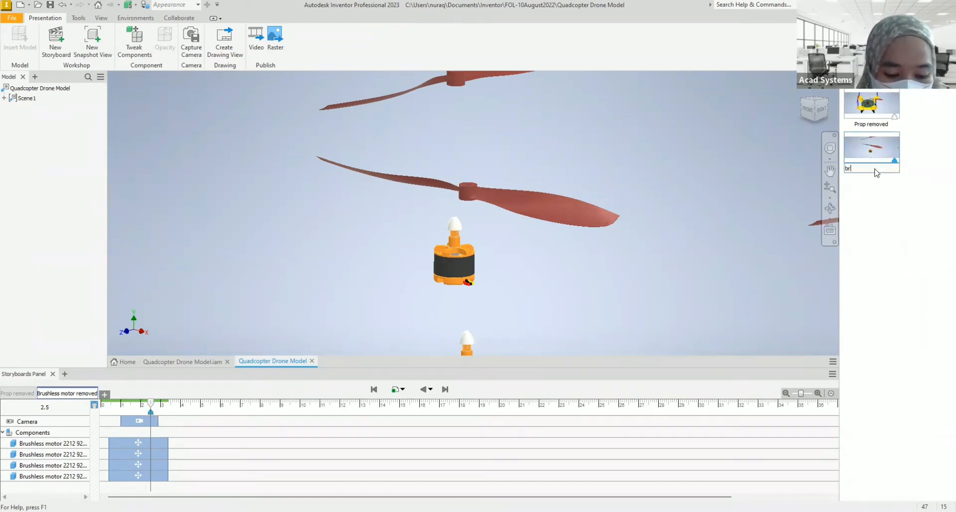
pyautogui.write('ushless m')
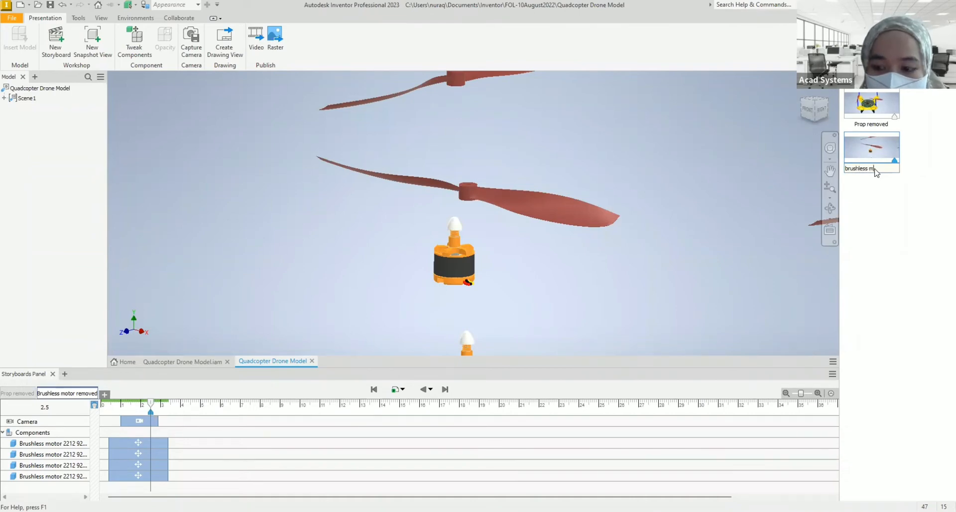
pyautogui.write('otor remo')
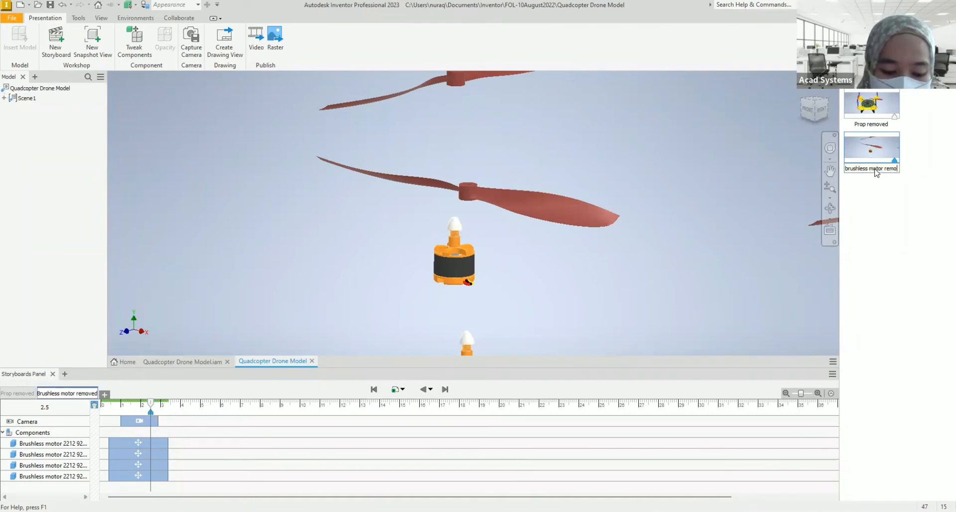
pyautogui.write('ved')
pyautogui.press('Return')
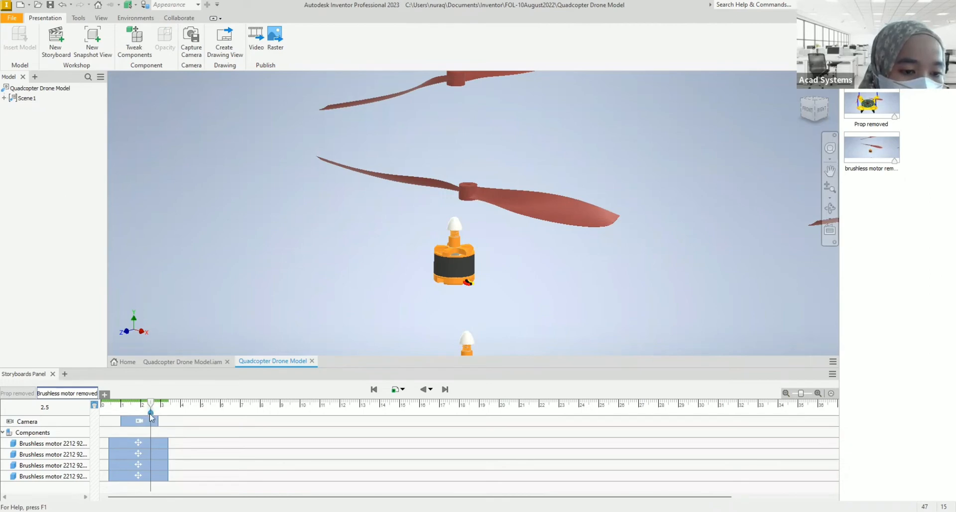
pyautogui.moveTo(150, 412); pyautogui.dragTo(127, 412)
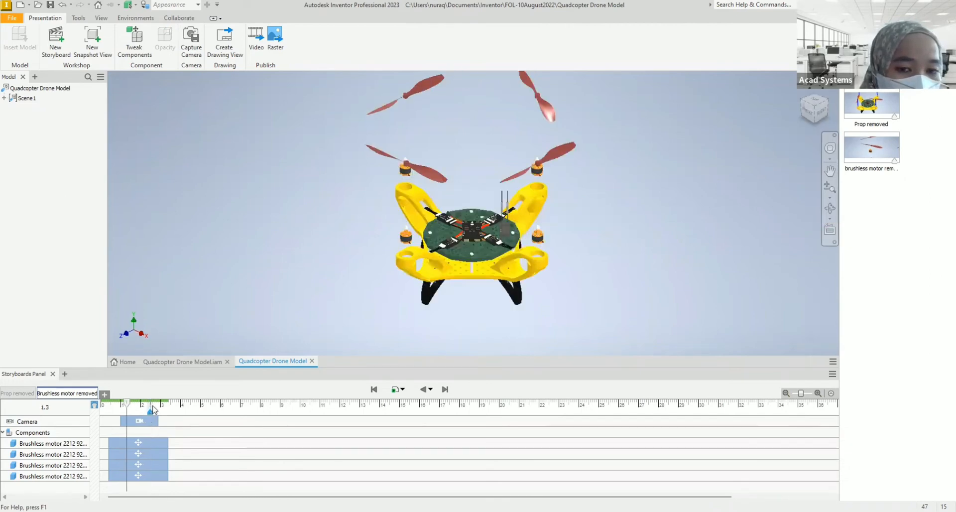
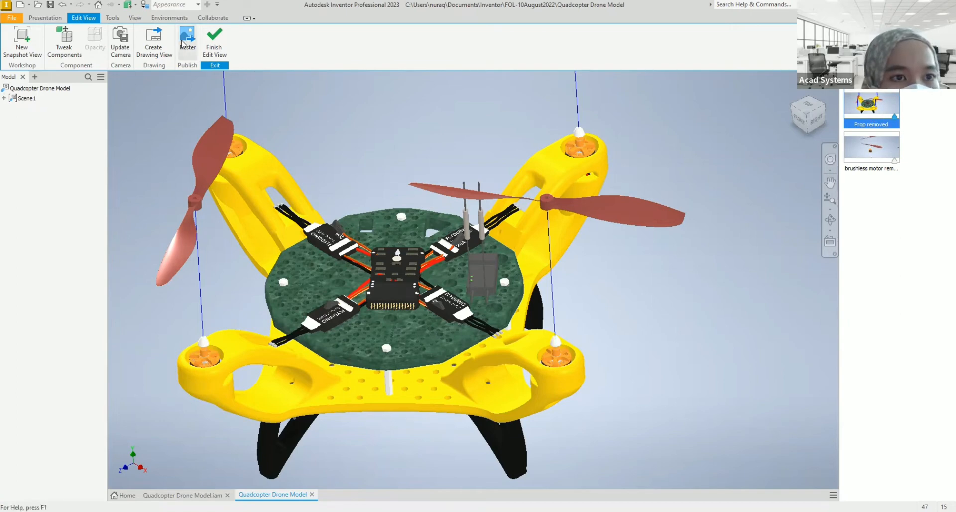
# - Set up raster image publishing for the selected snapshot view at a resolution of 300 pixels/inch
pyautogui.click(186, 45)
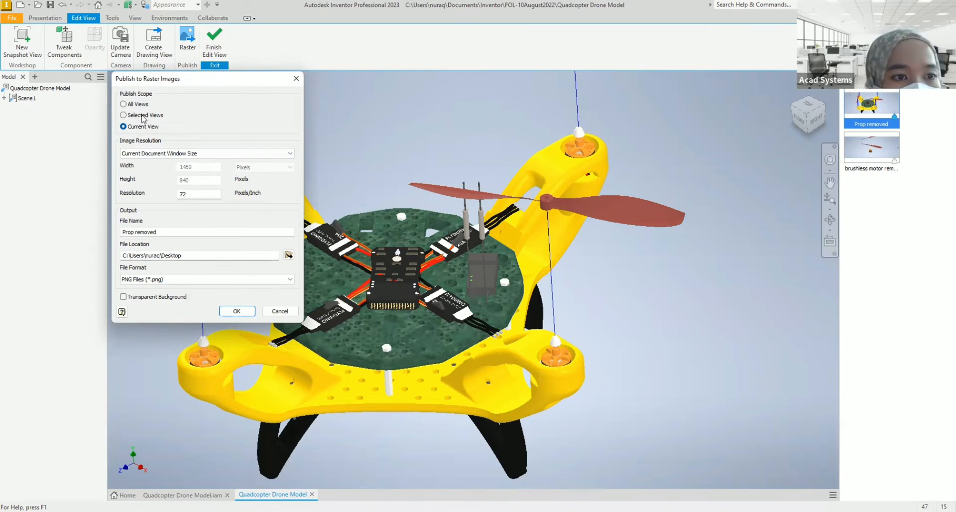
pyautogui.click(143, 118)
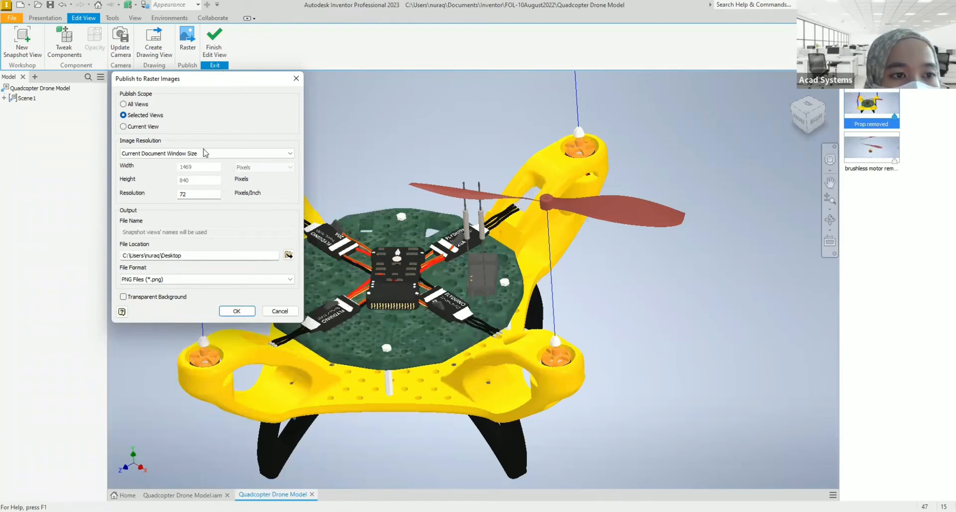
pyautogui.click(138, 105)
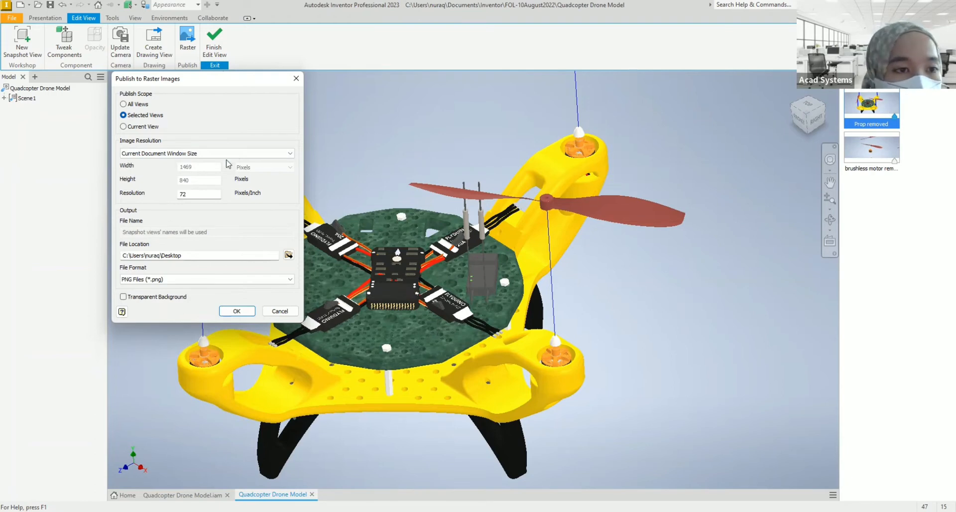
pyautogui.moveTo(201, 193); pyautogui.dragTo(180, 196)
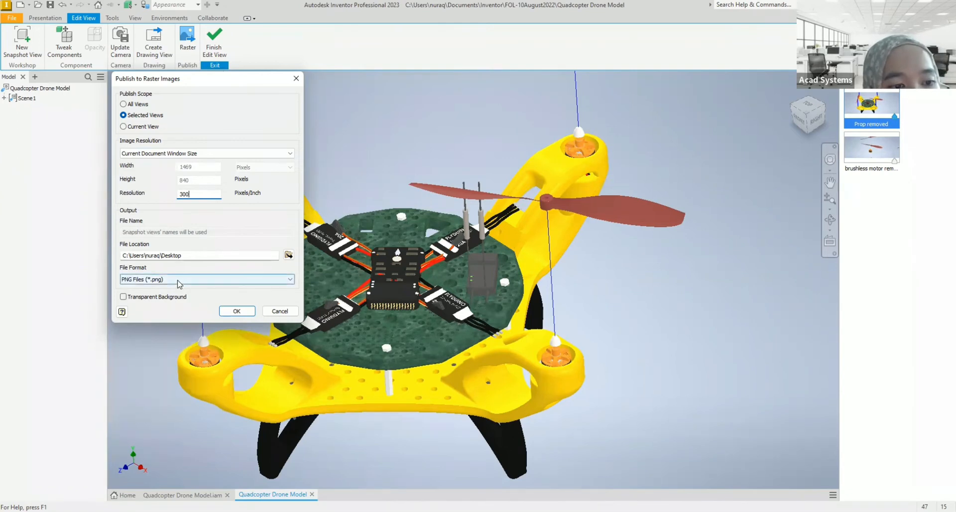
# - Choose PNG as the image format, enable the transparent background, and publish the snapshot image to the Desktop
pyautogui.click(159, 280)
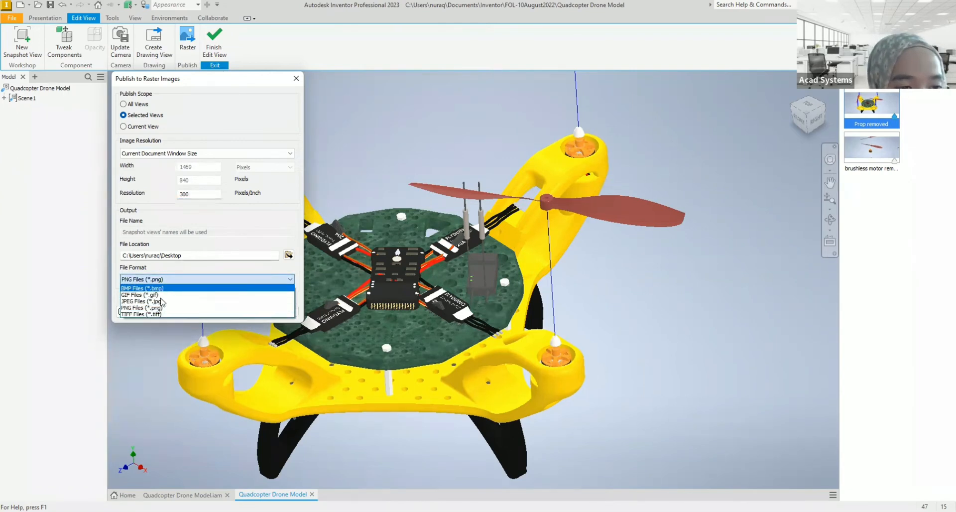
pyautogui.click(161, 302)
pyautogui.click(165, 279)
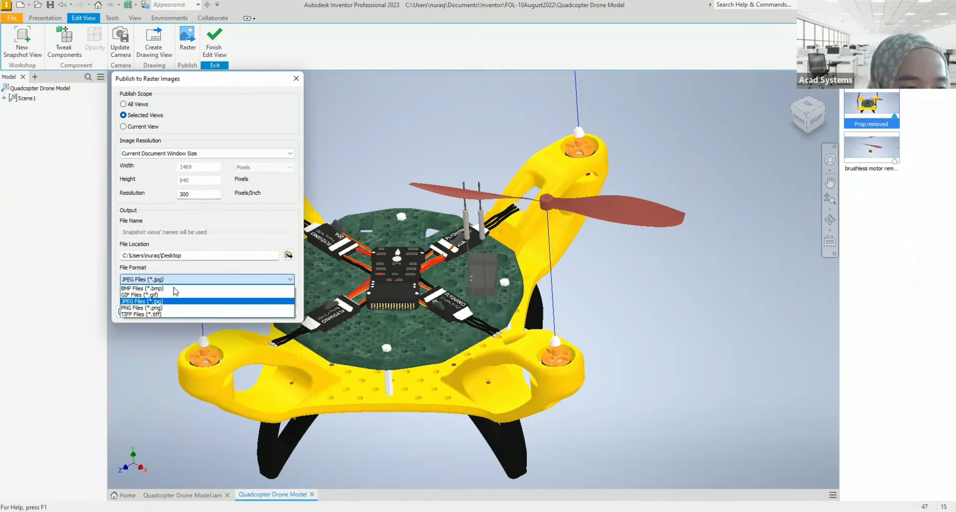
pyautogui.click(172, 308)
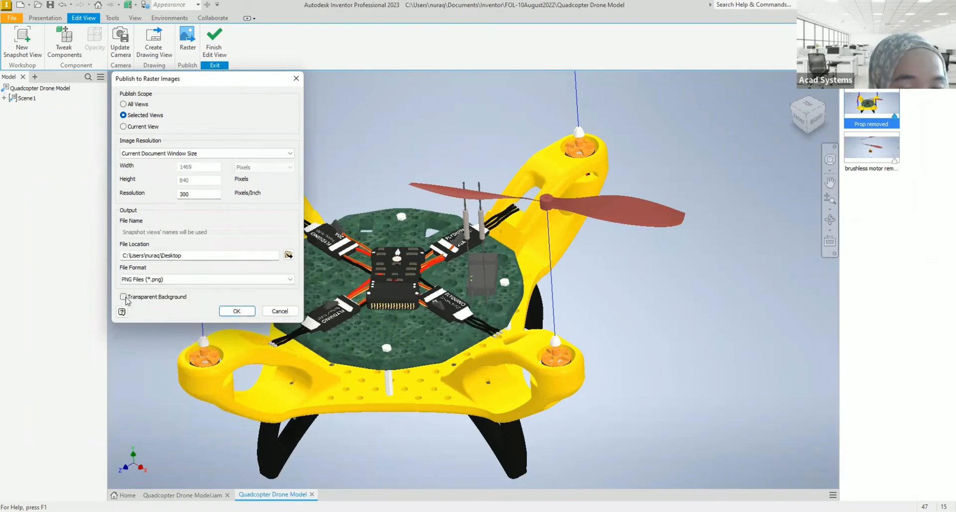
pyautogui.click(124, 298)
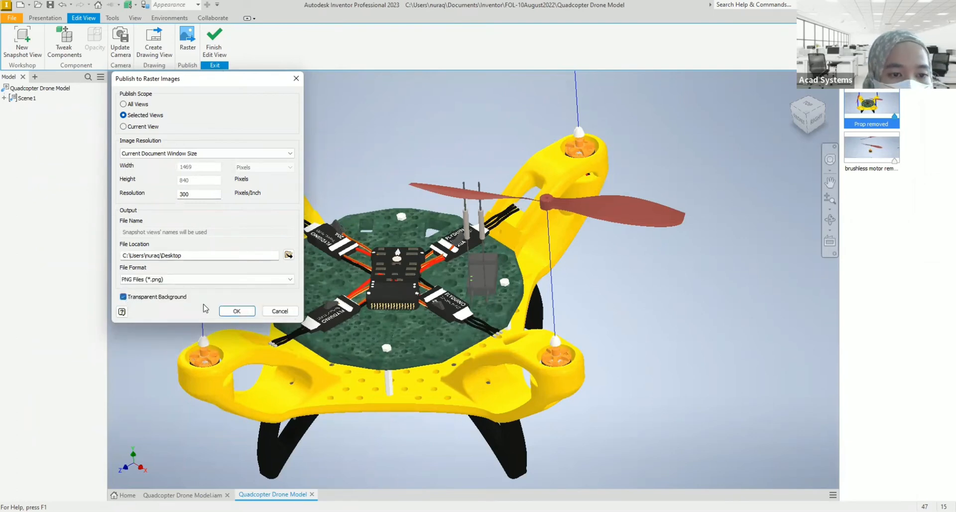
pyautogui.click(237, 311)
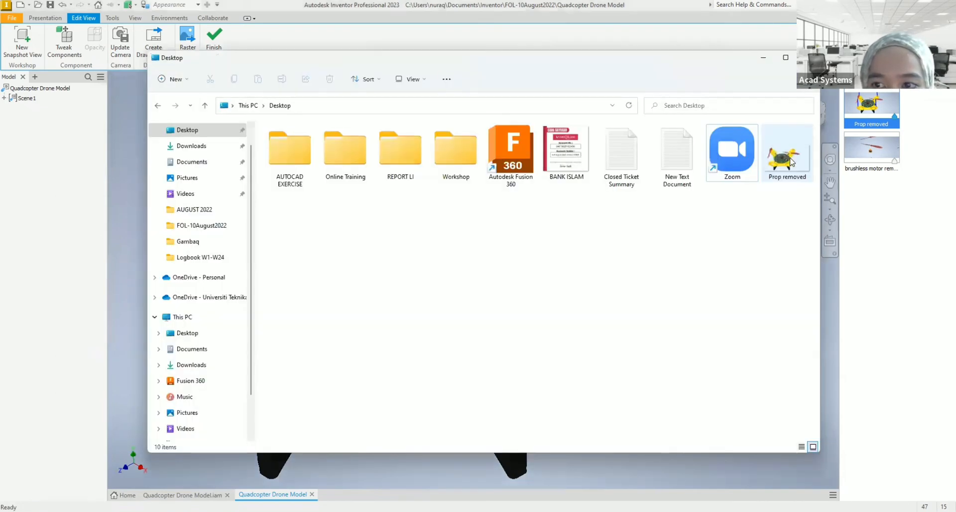
# - Check the published Prop removed image in the Desktop folder, return to the presentation, and finish editing the snapshot view
pyautogui.click(792, 162)
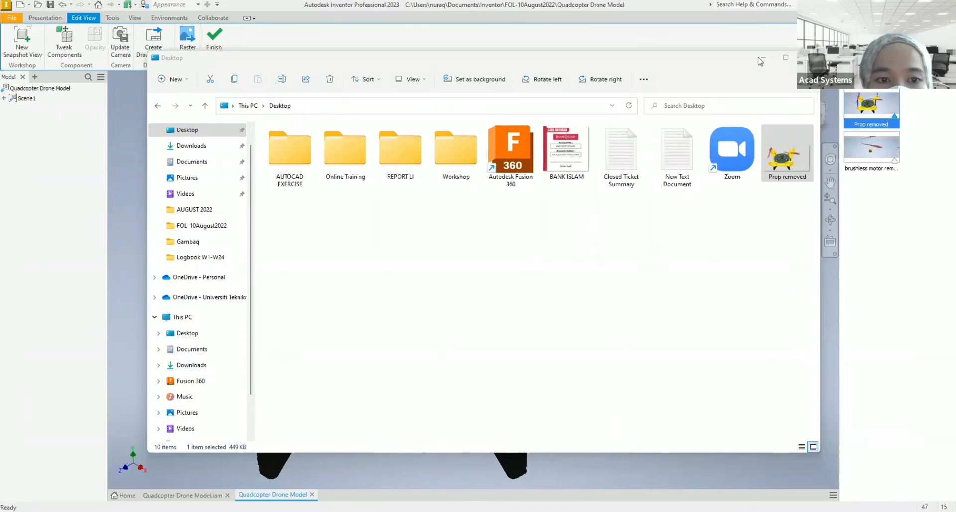
pyautogui.click(206, 35)
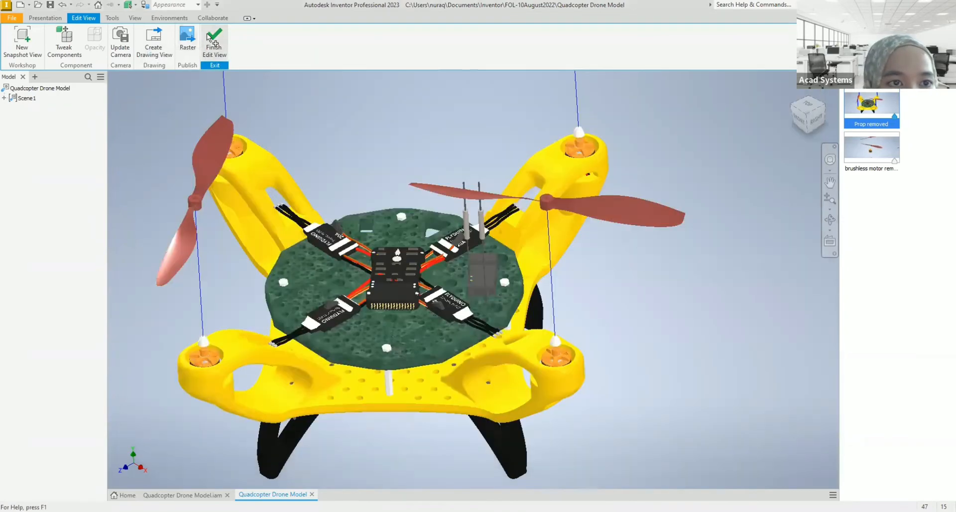
pyautogui.click(208, 37)
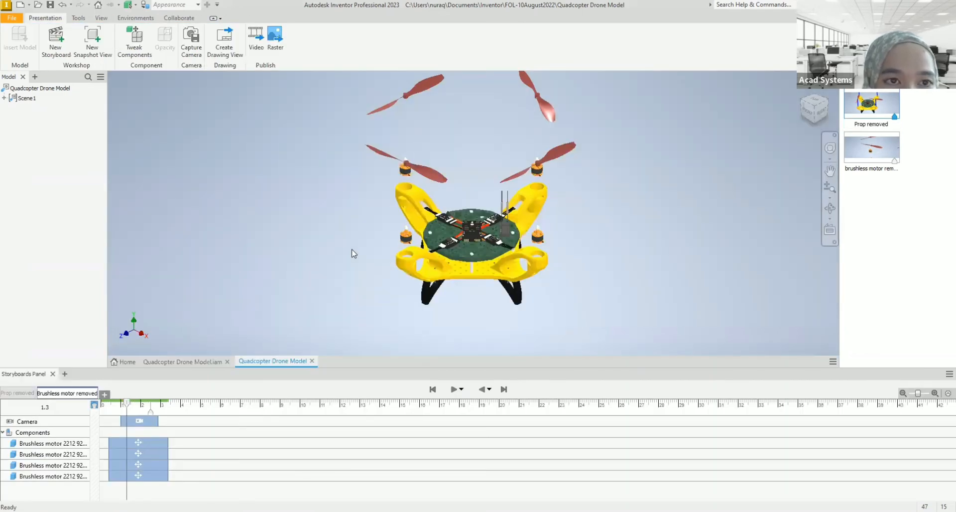
# - Preview the Prop removed storyboard animation and play all storyboards in sequence
pyautogui.moveTo(552, 223); pyautogui.dragTo(556, 237, button='middle')
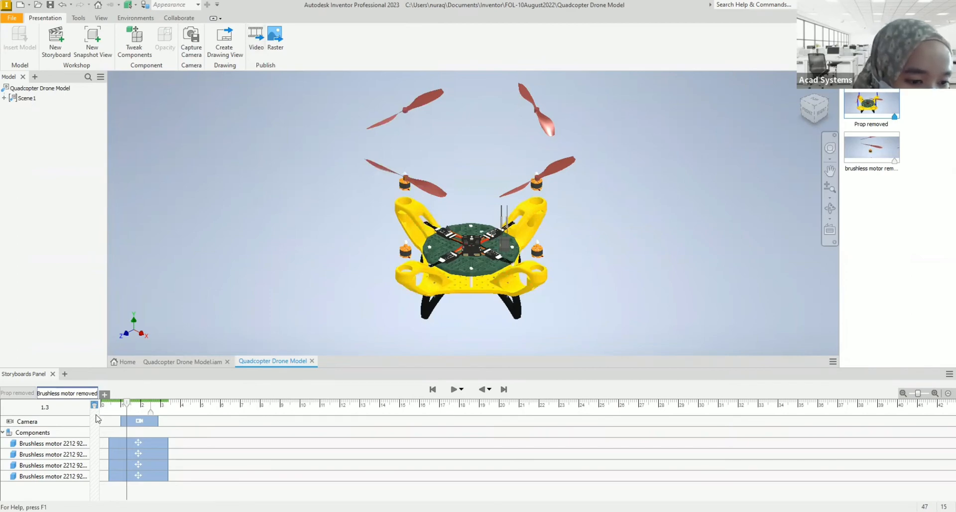
pyautogui.click(17, 392)
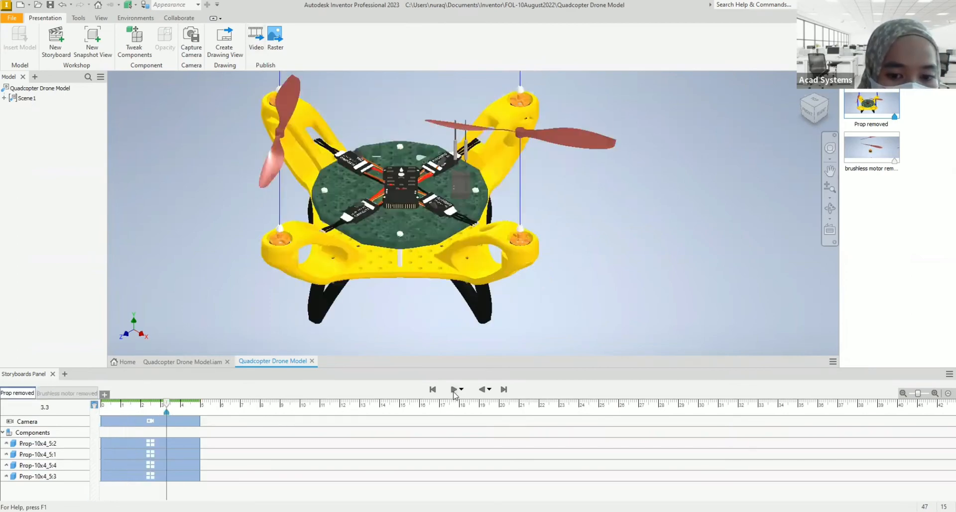
pyautogui.click(454, 390)
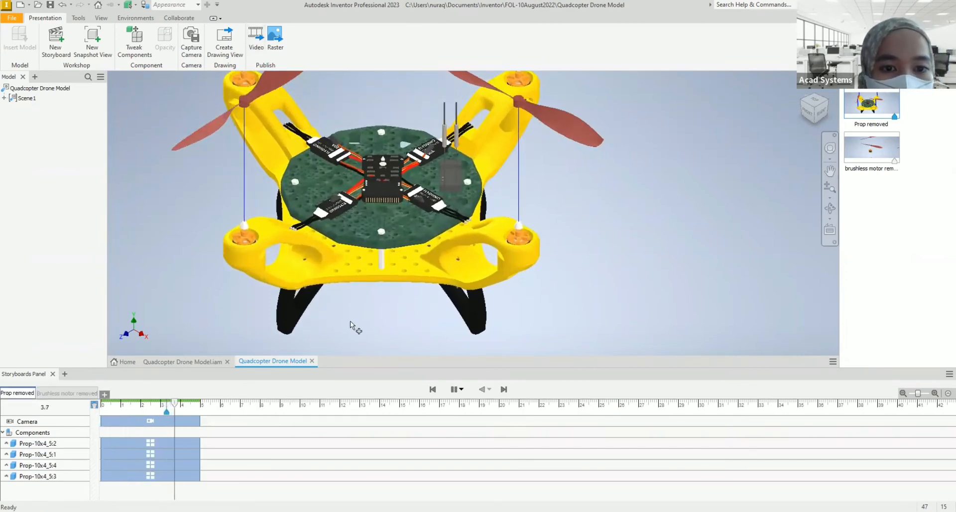
pyautogui.click(461, 390)
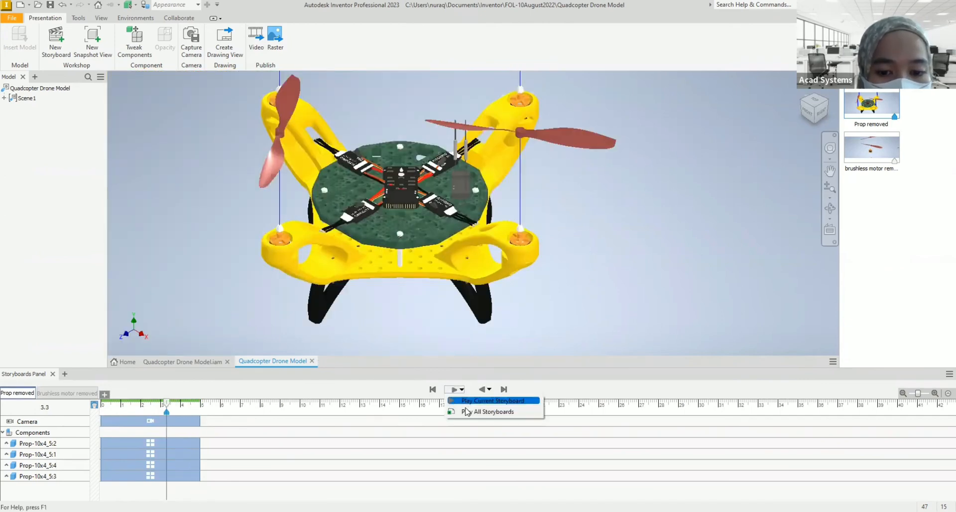
pyautogui.click(468, 412)
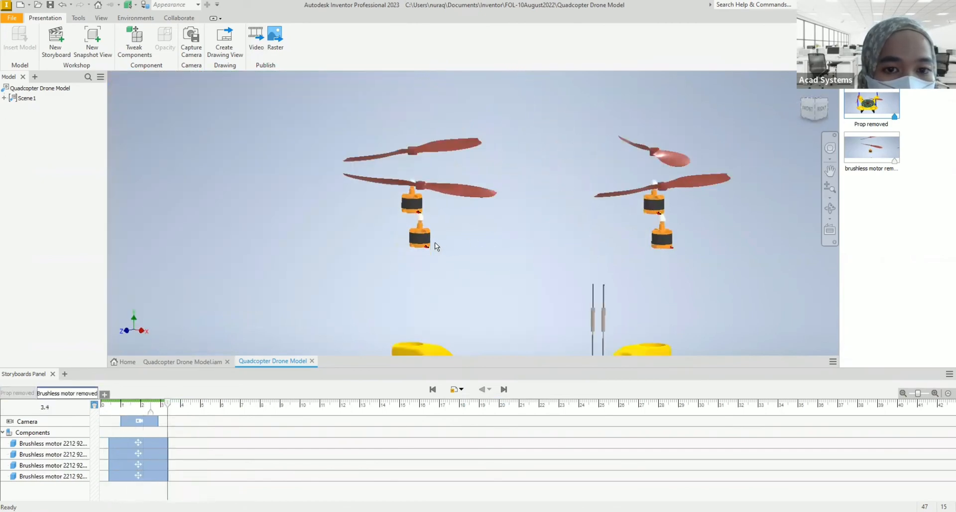
# - Set up video publishing for all storyboards in reverse, keeping the file name Quadcopter Drone Model
pyautogui.click(257, 42)
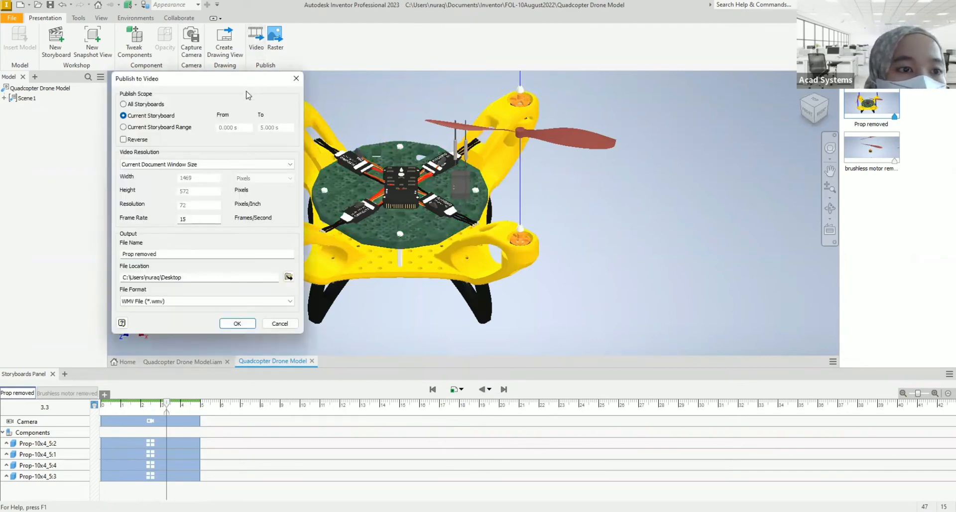
pyautogui.click(295, 78)
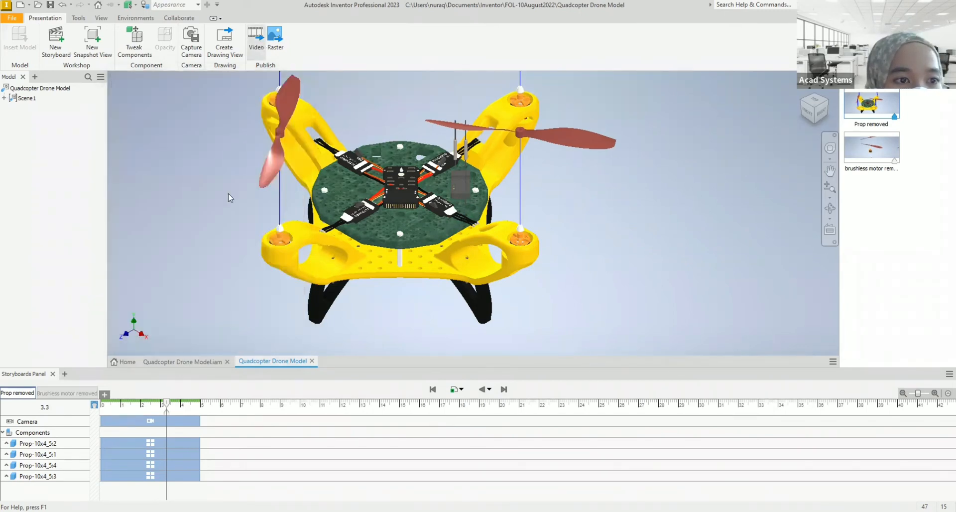
pyautogui.click(256, 39)
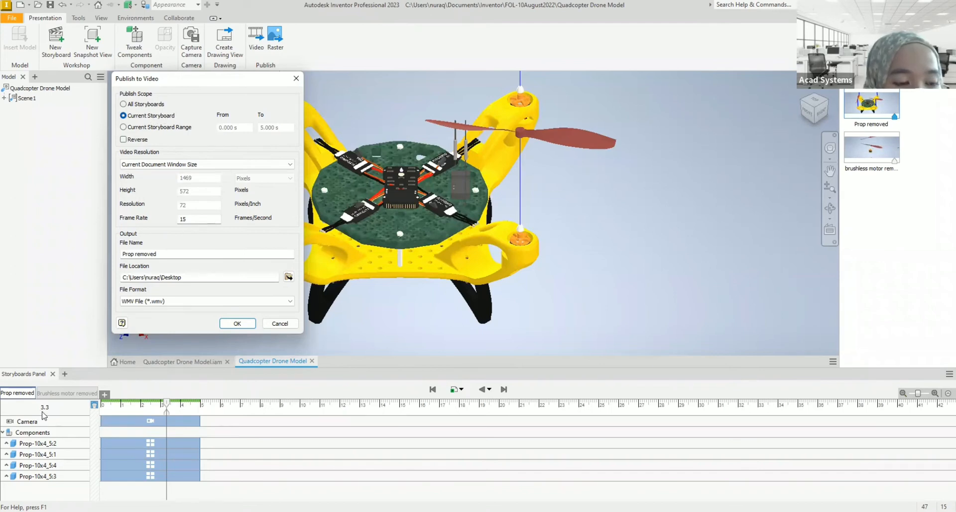
pyautogui.click(123, 104)
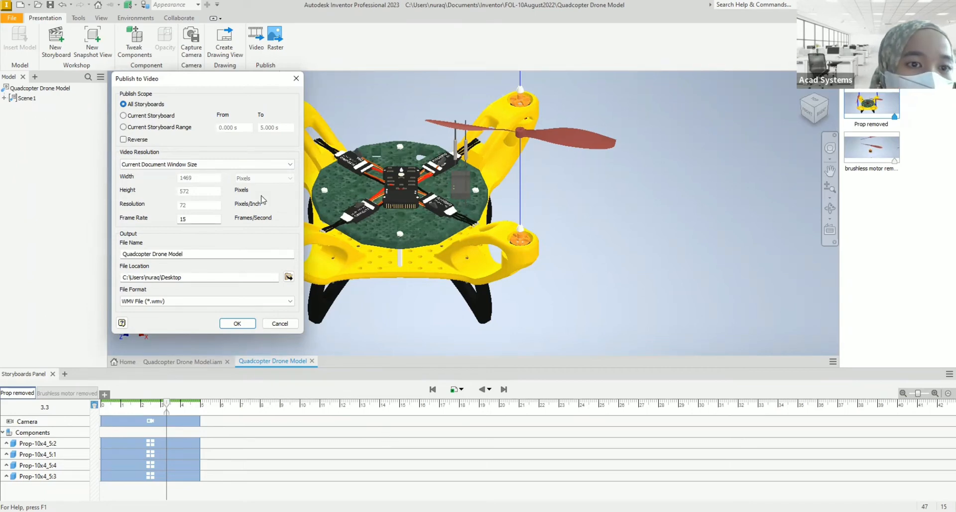
pyautogui.click(124, 140)
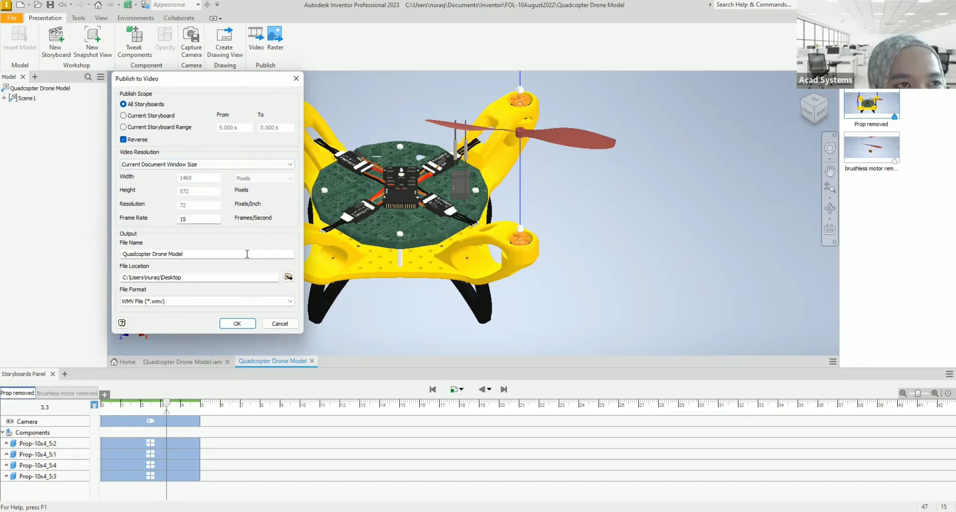
pyautogui.click(194, 255)
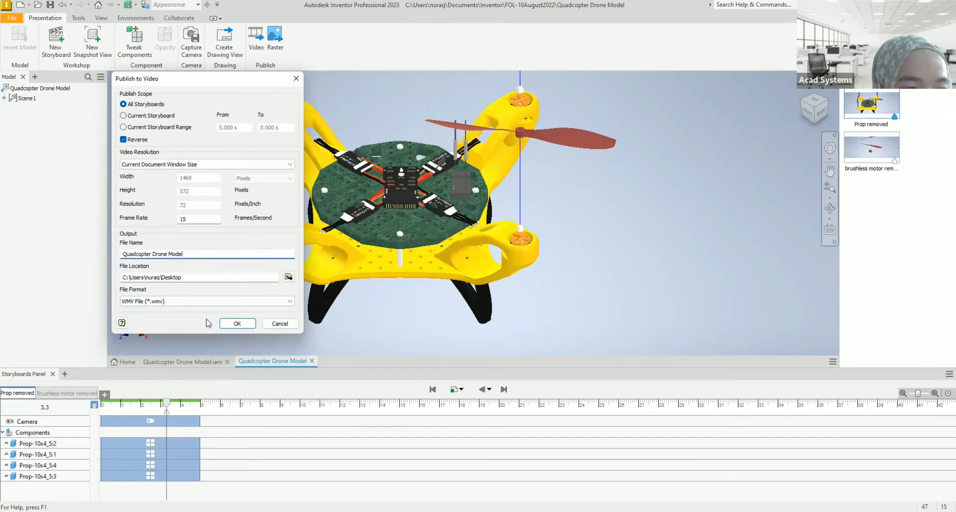
# - Publish the video as an AVI file using the Microsoft Video 1 compressor at a compression quality of 75
pyautogui.click(182, 300)
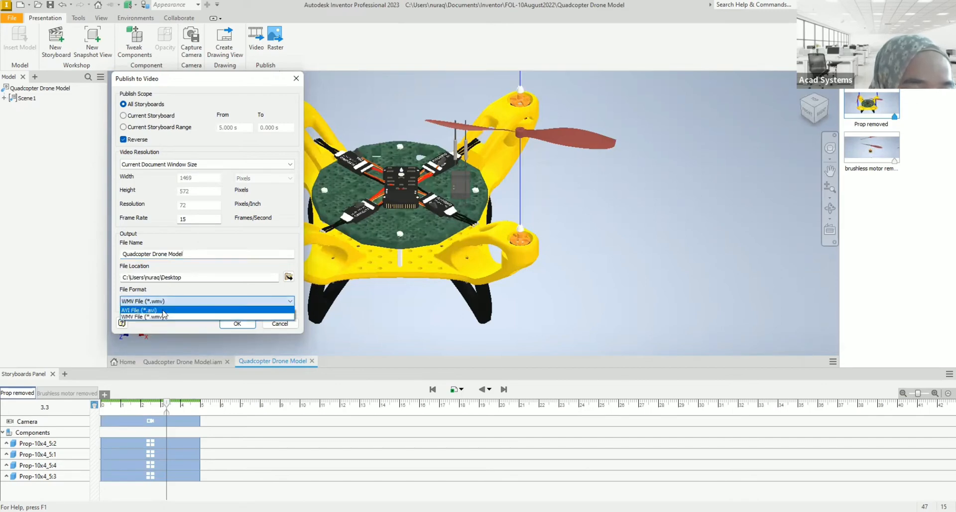
pyautogui.click(153, 311)
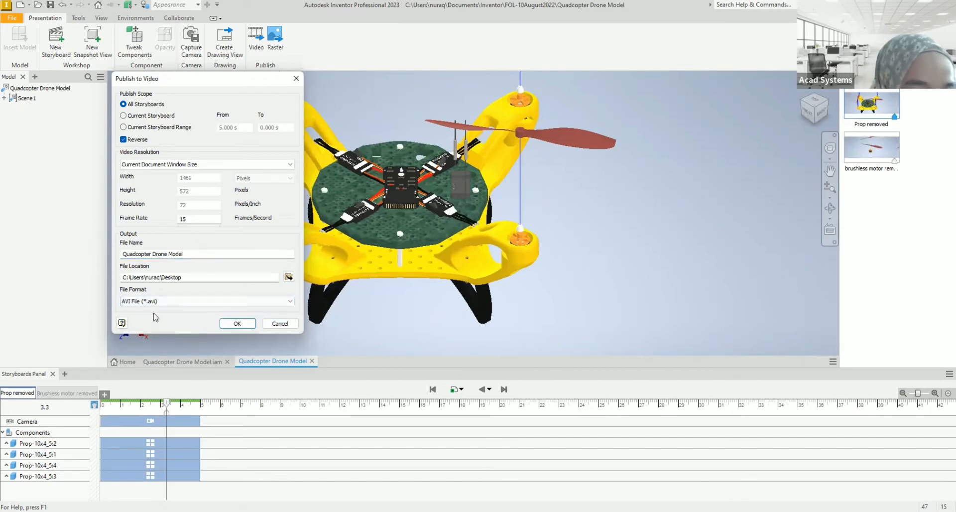
pyautogui.click(238, 324)
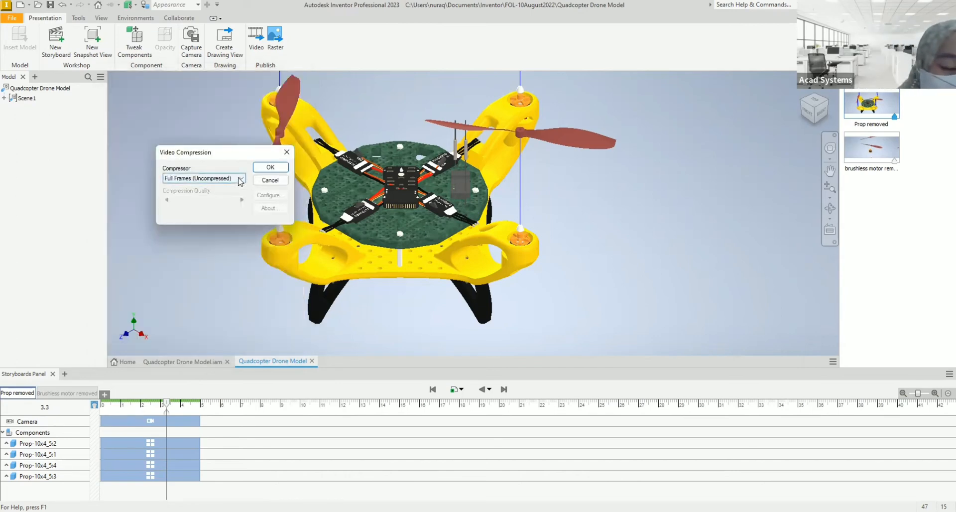
pyautogui.click(240, 179)
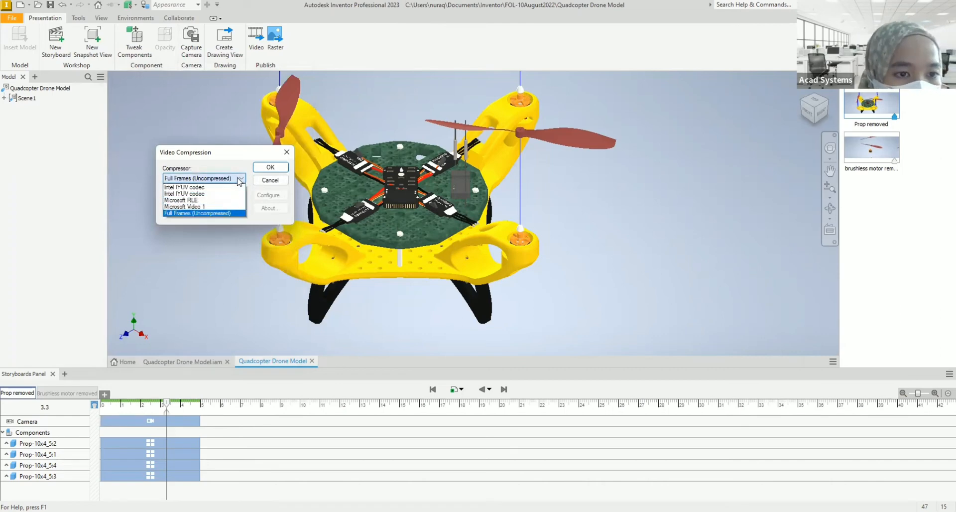
pyautogui.click(189, 206)
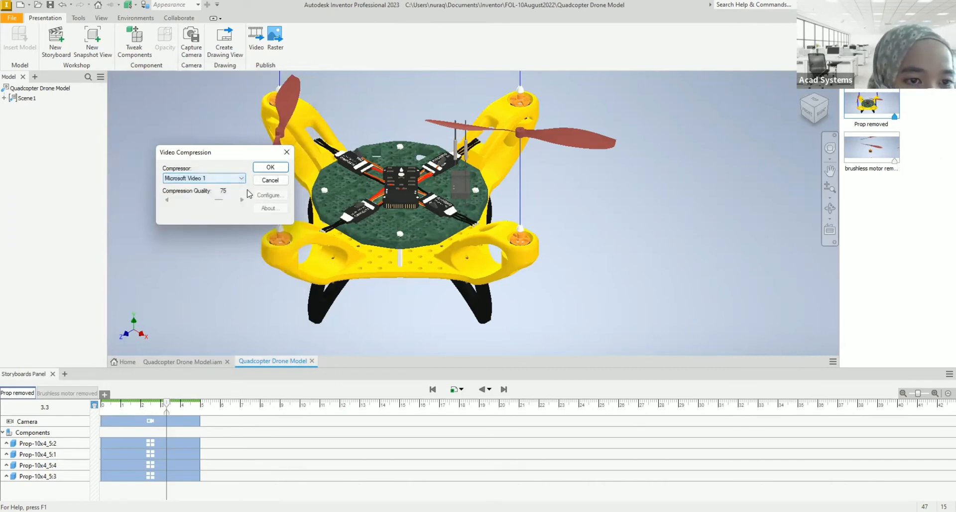
pyautogui.click(209, 178)
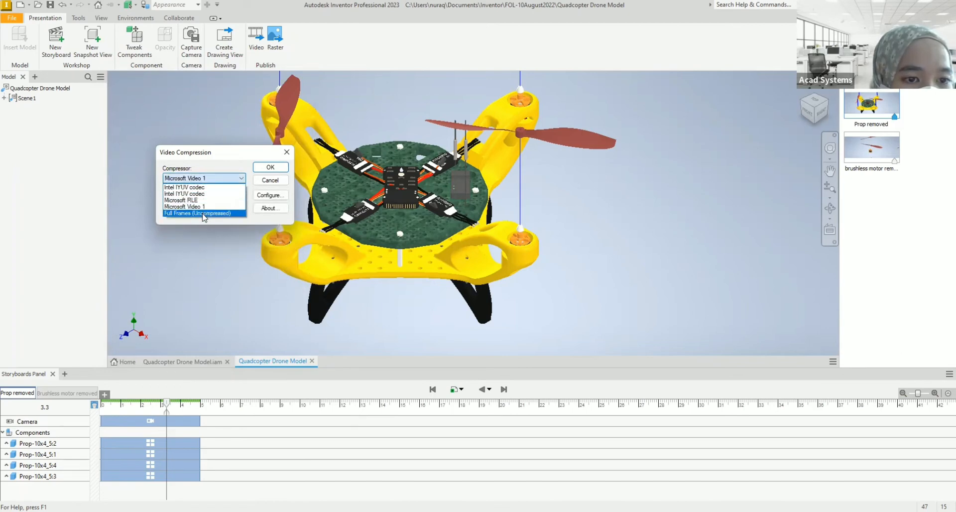
pyautogui.click(216, 178)
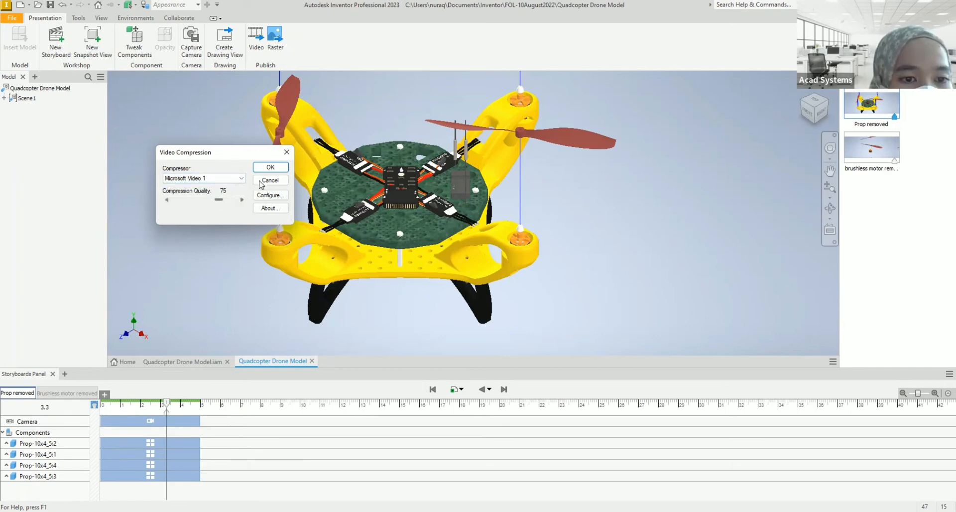
pyautogui.click(271, 167)
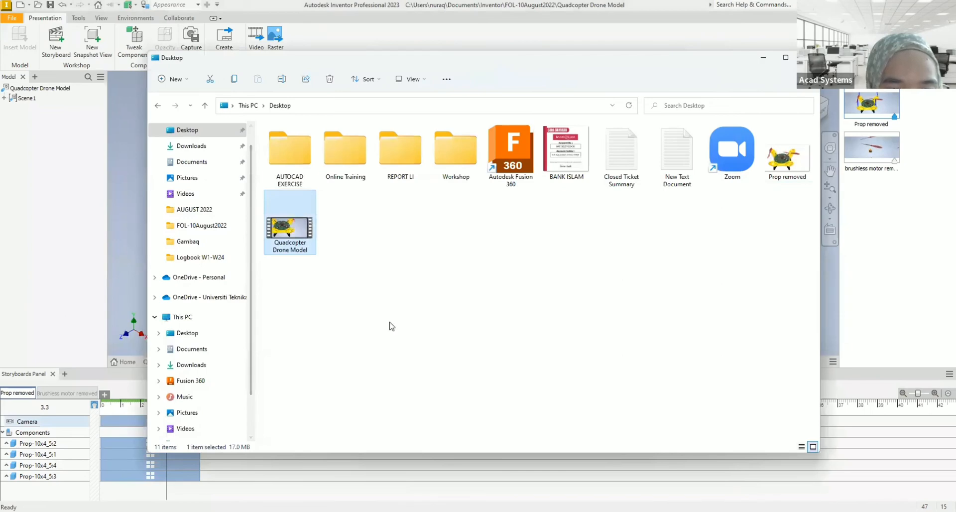
# - Review the published Quadcopter Drone Model video, return to the presentation, and look over the video publishing settings without publishing again
pyautogui.click(450, 342)
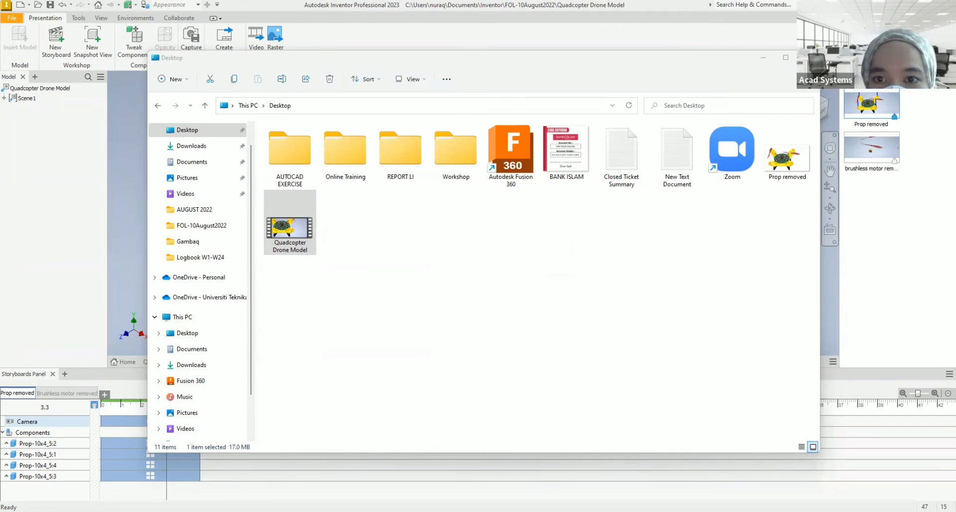
pyautogui.click(241, 44)
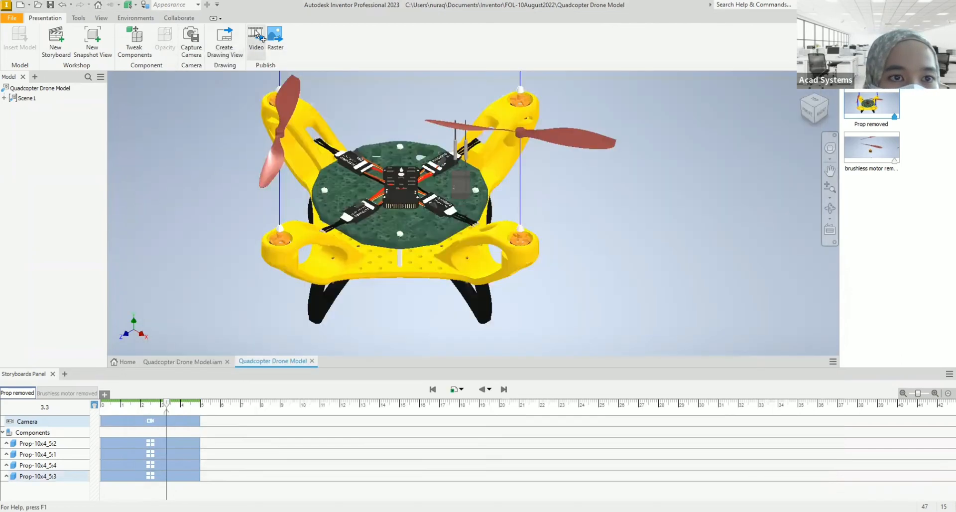
pyautogui.click(257, 36)
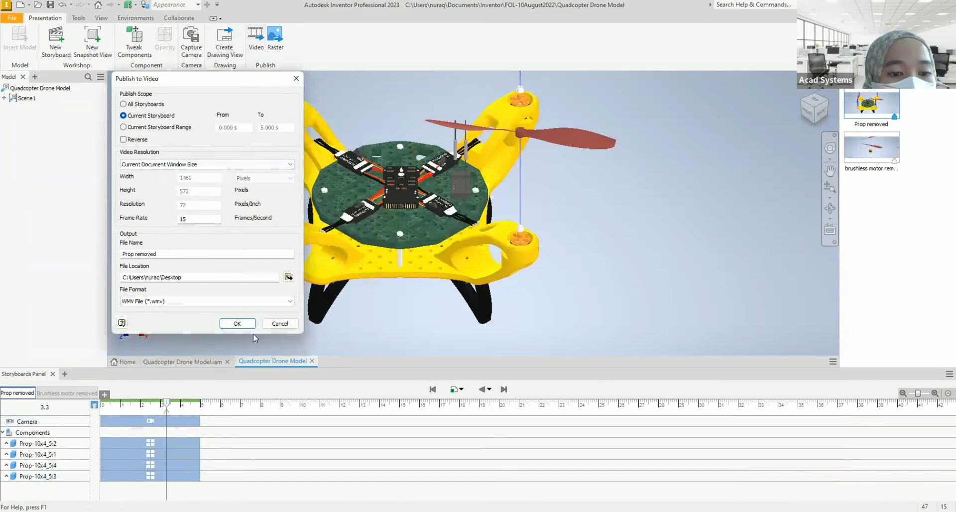
pyautogui.click(278, 324)
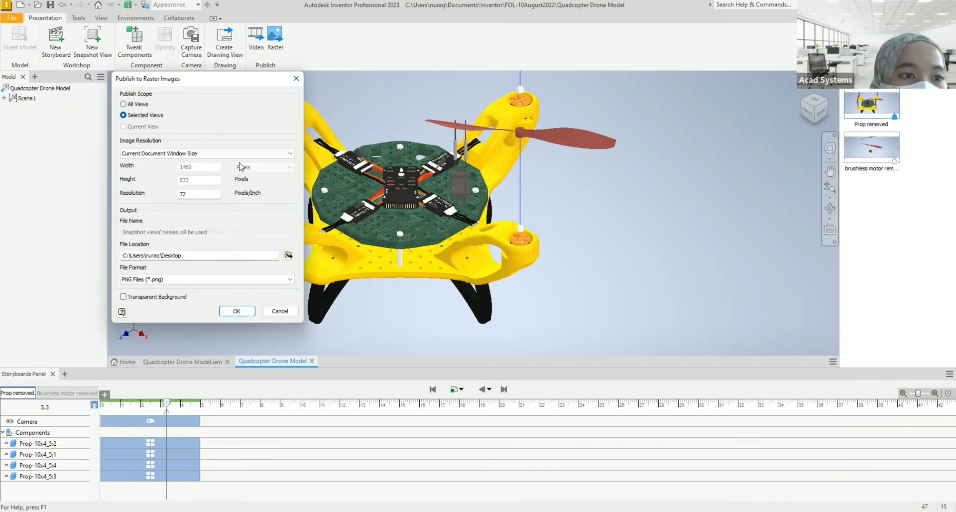
# - Look over the raster image publishing scope and image resolution options, and leave them without publishing
pyautogui.click(130, 106)
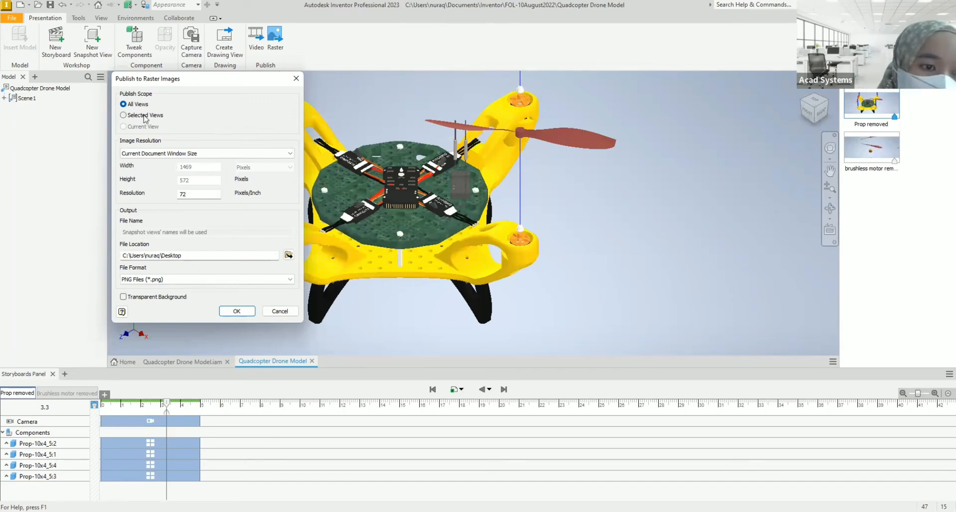
pyautogui.click(212, 153)
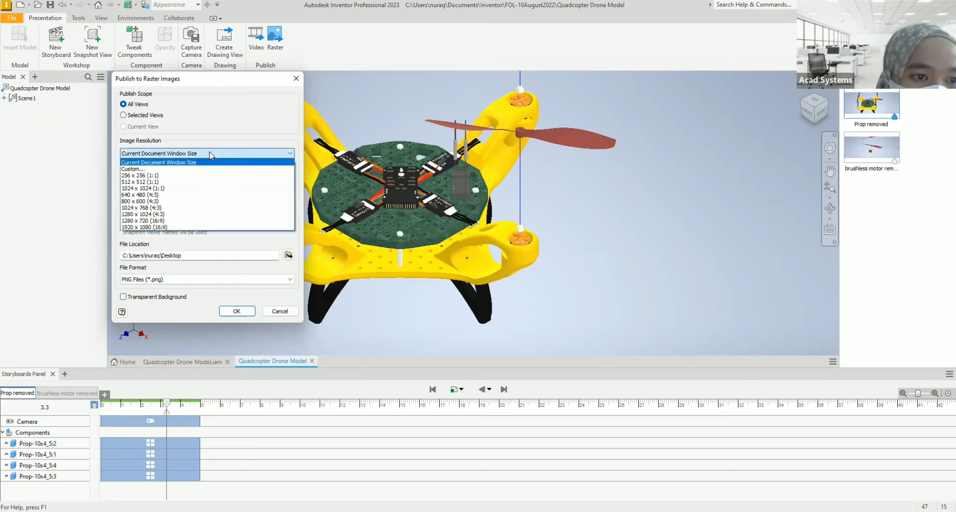
pyautogui.click(251, 384)
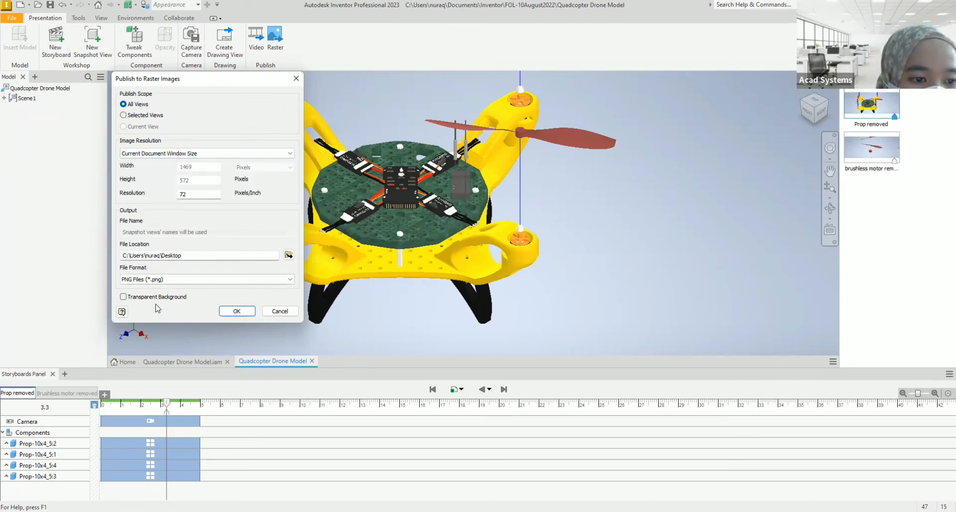
pyautogui.click(269, 313)
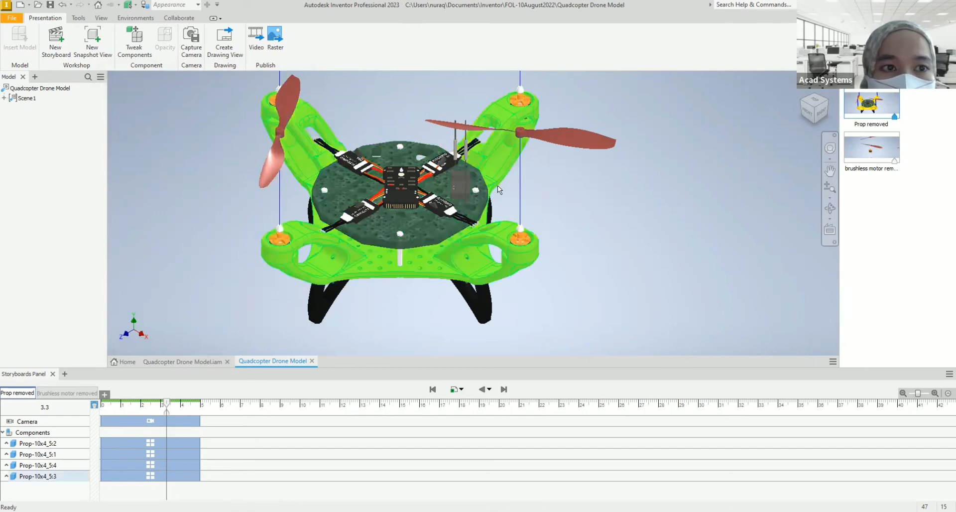
# - Return the Prop removed storyboard timeline to its start
pyautogui.scroll(5, 497, 186)
pyautogui.moveTo(459, 191); pyautogui.dragTo(380, 199, button='middle')
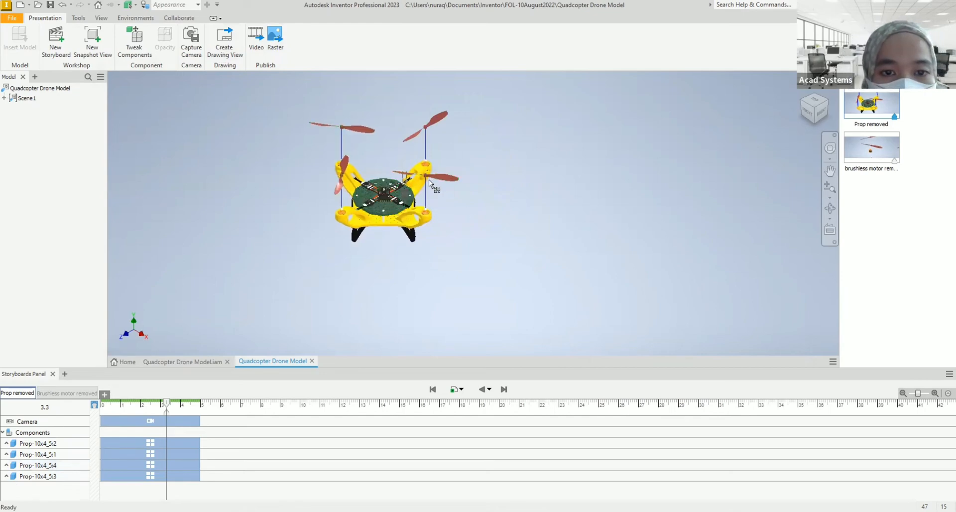
pyautogui.moveTo(431, 180); pyautogui.dragTo(434, 196, button='middle')
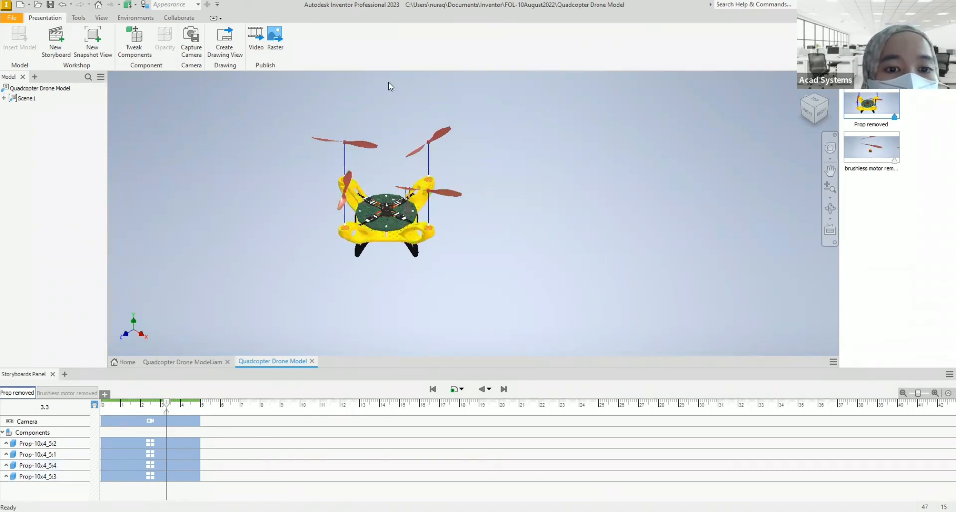
pyautogui.click(96, 423)
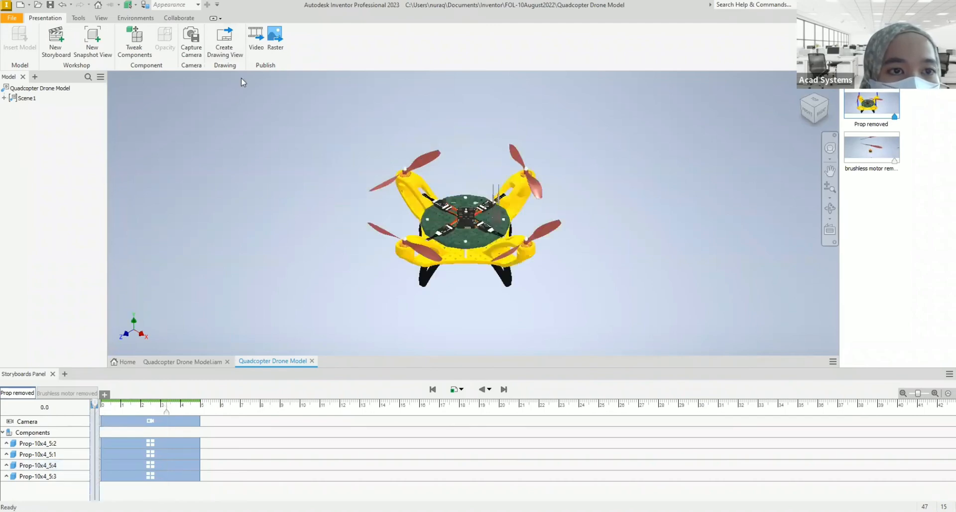
# - Save the presentation as Quadcopter Drone Model and create a drawing from it with the metric ISO.idw template
pyautogui.click(226, 41)
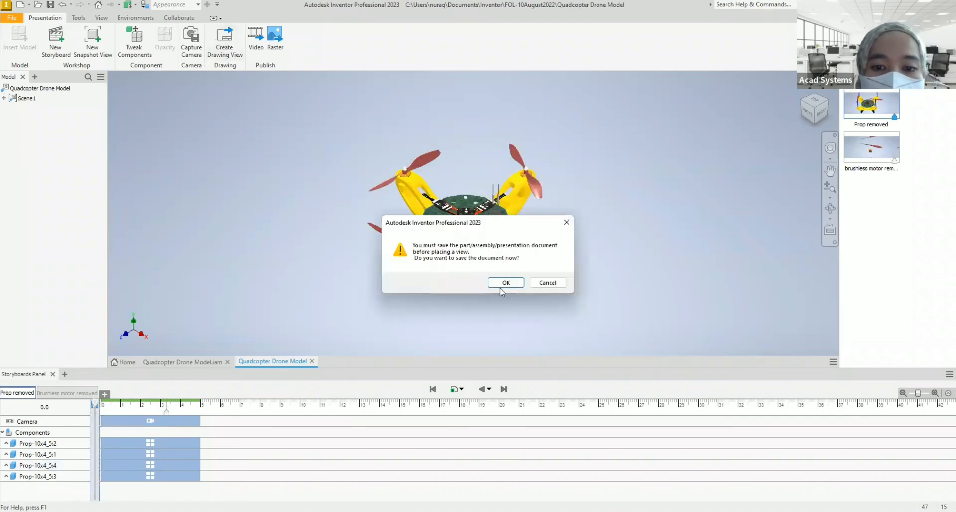
pyautogui.click(504, 283)
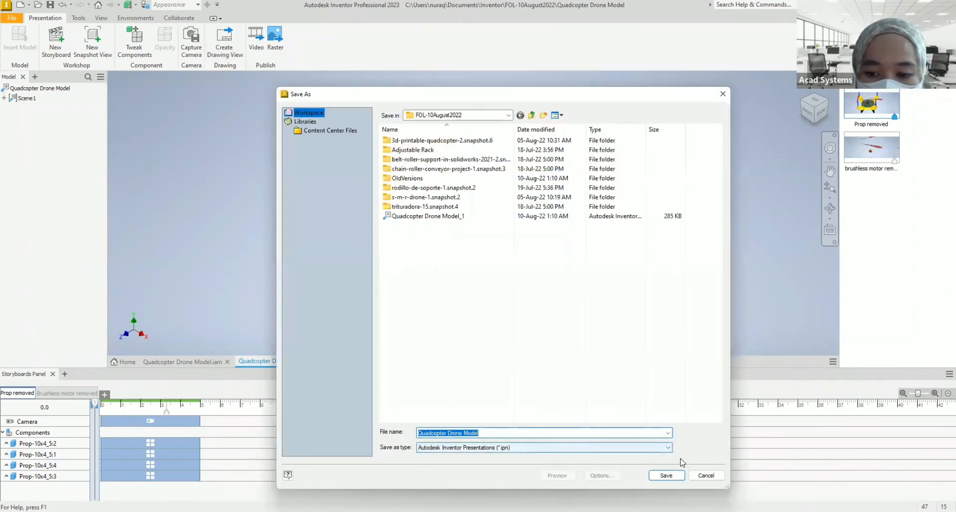
pyautogui.click(673, 477)
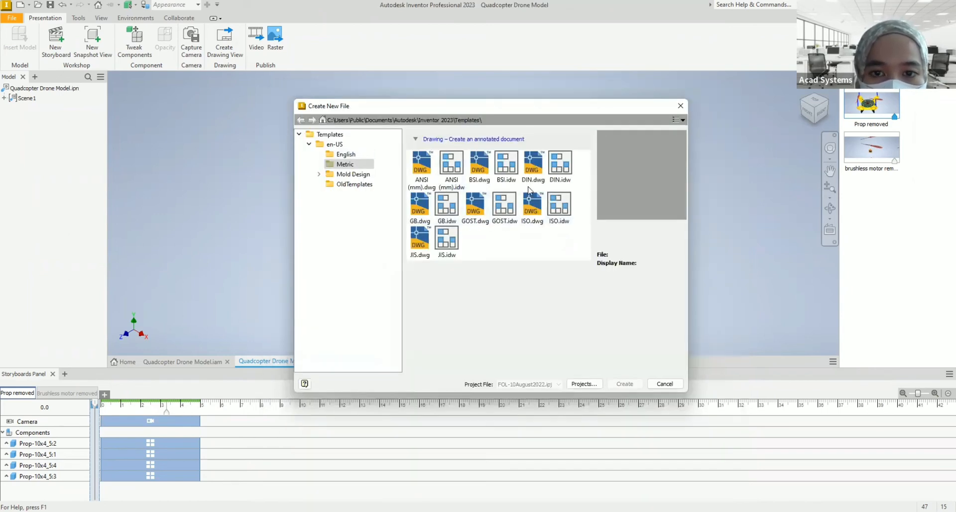
pyautogui.click(554, 210)
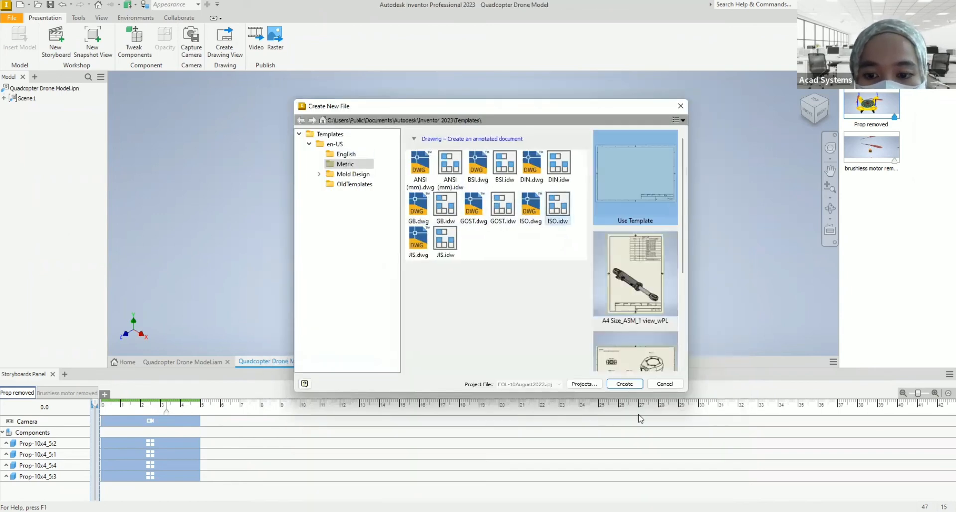
pyautogui.click(625, 383)
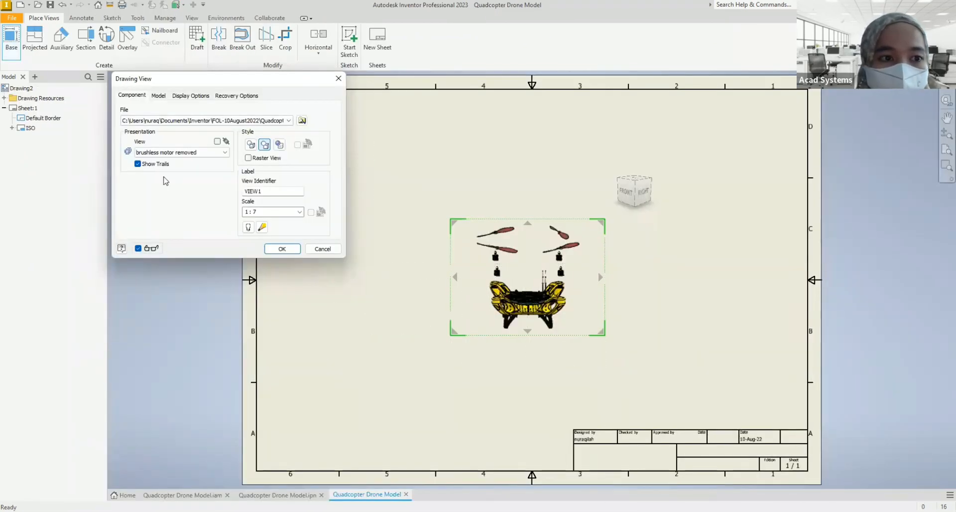
# - Set the drawing view to show the Prop removed snapshot and move it to the sheet's lower left area
pyautogui.click(144, 151)
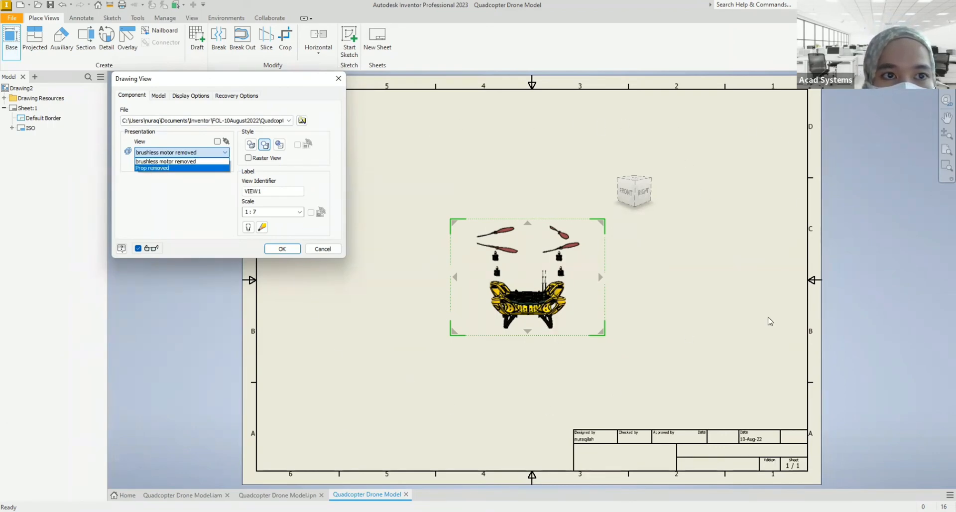
pyautogui.click(152, 169)
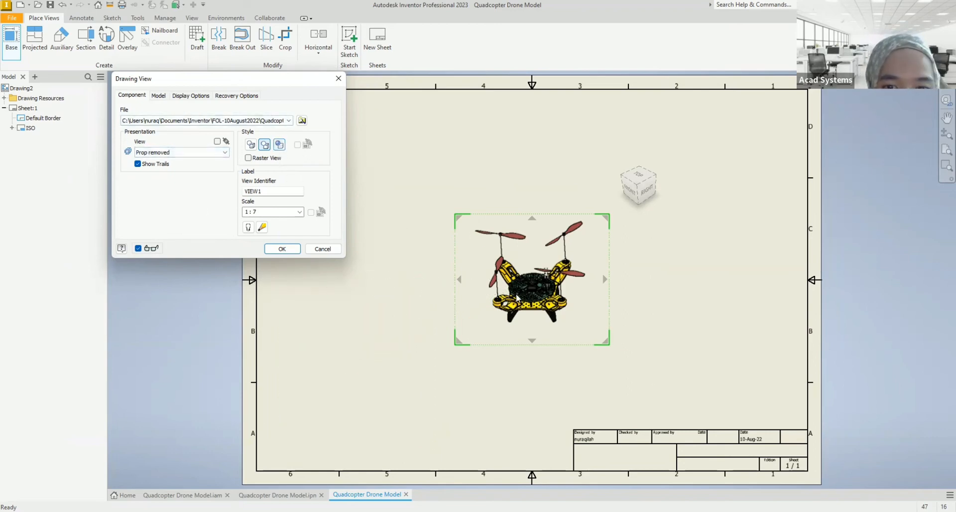
pyautogui.moveTo(523, 302); pyautogui.dragTo(390, 368)
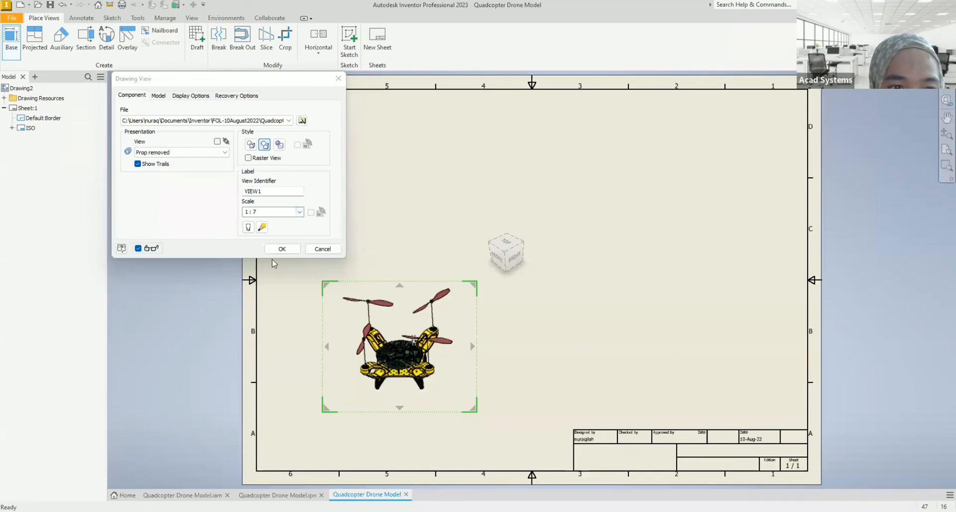
# - Set the drawing view's scale to 1:2 and reposition the view so the whole drone fits on the sheet
pyautogui.click(299, 212)
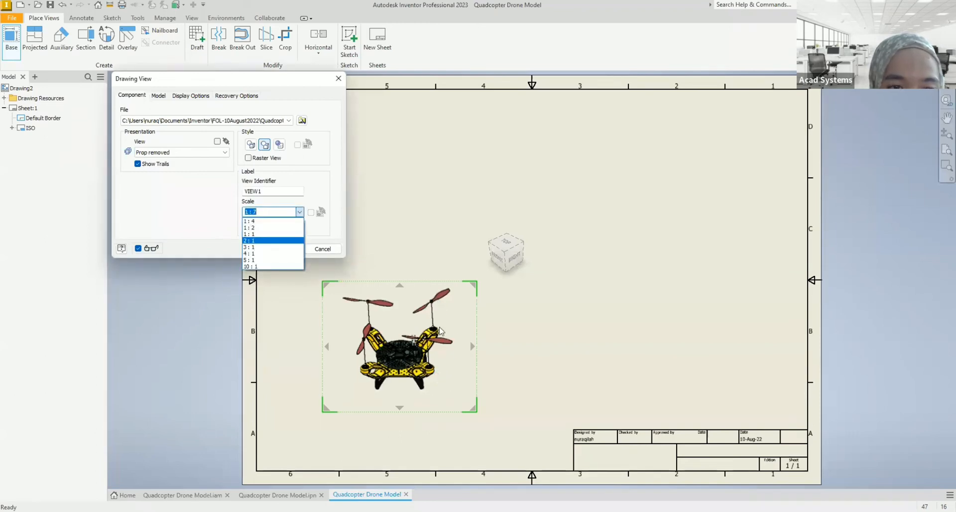
pyautogui.click(269, 241)
pyautogui.click(299, 213)
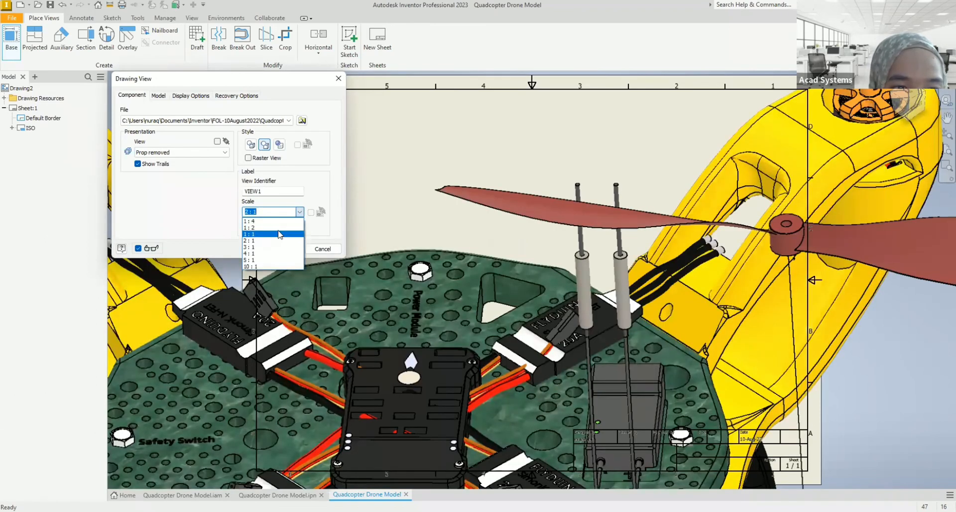
pyautogui.click(273, 228)
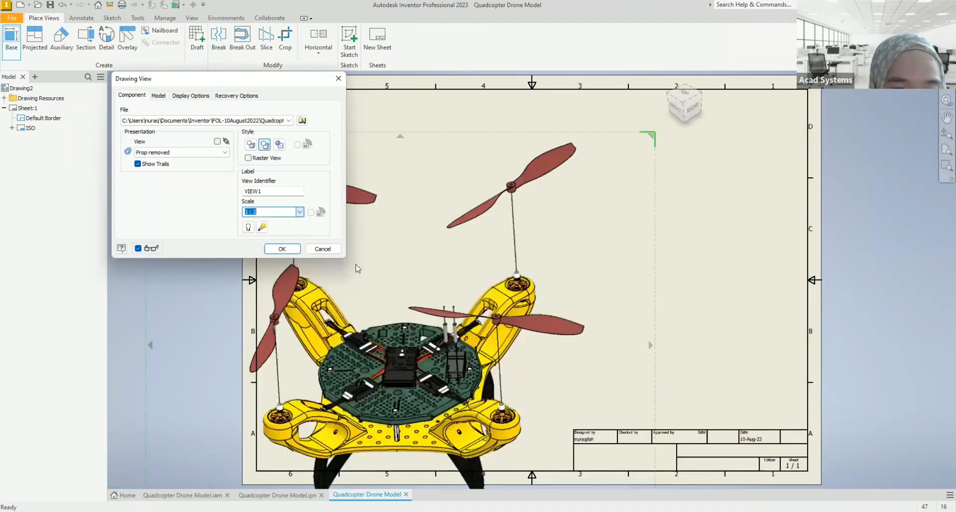
pyautogui.moveTo(417, 337); pyautogui.dragTo(494, 320)
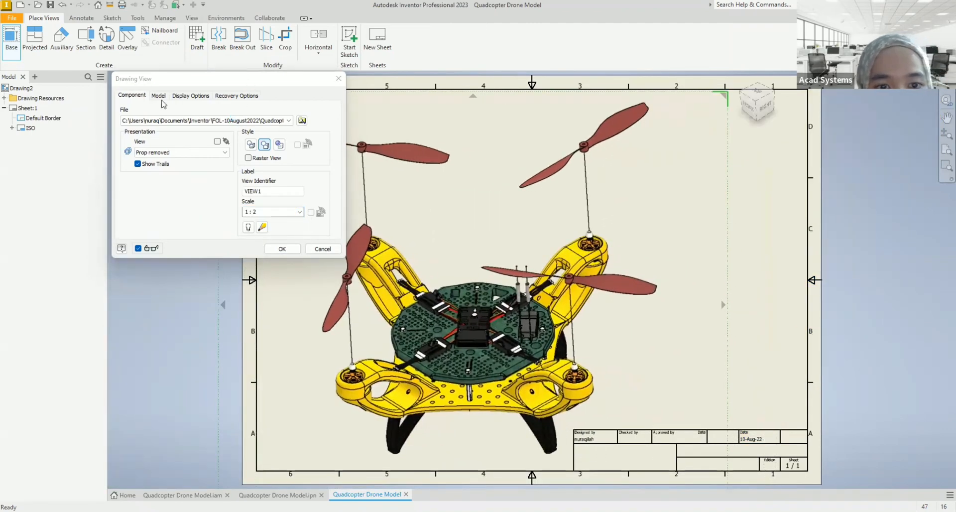
pyautogui.moveTo(166, 80); pyautogui.dragTo(77, 98)
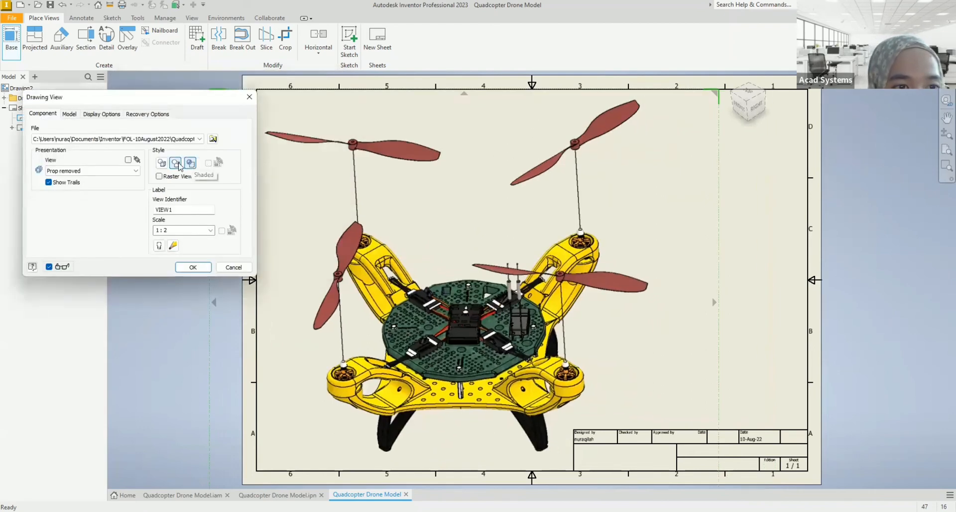
# - Enable tangent edges in the view's display options and place the drawing view
pyautogui.click(156, 114)
pyautogui.click(98, 114)
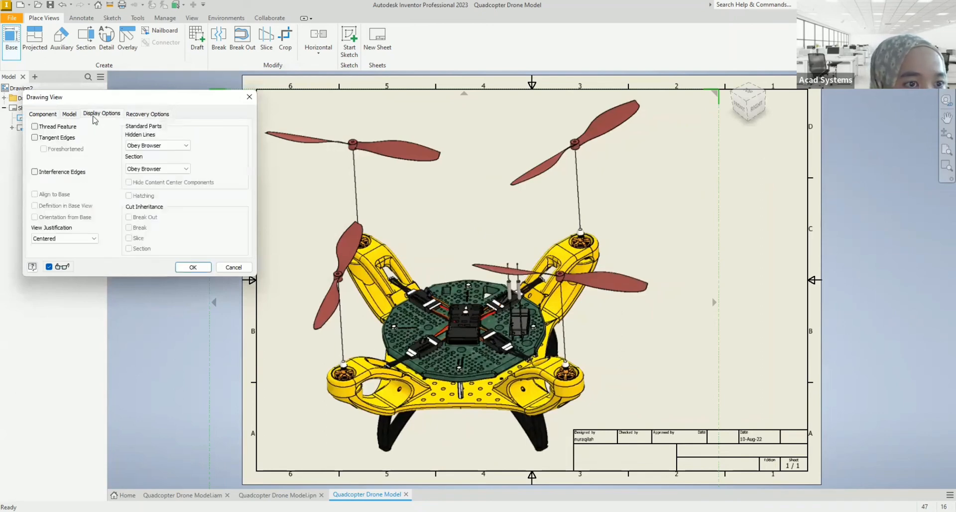
pyautogui.click(52, 139)
pyautogui.click(57, 172)
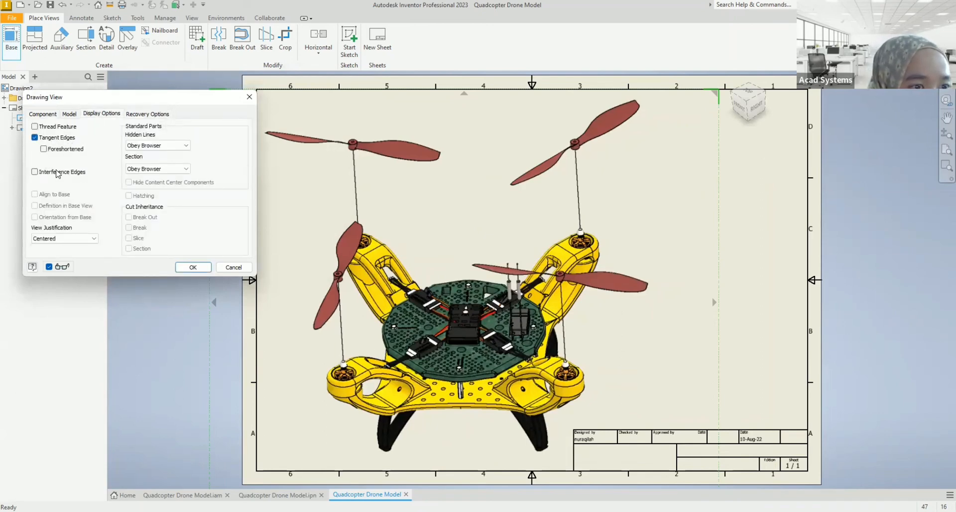
pyautogui.click(54, 114)
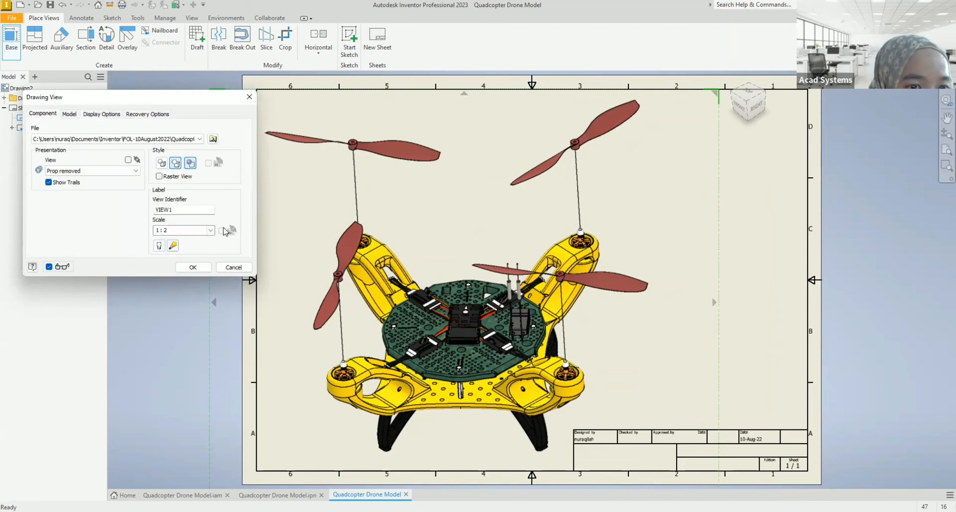
pyautogui.click(193, 267)
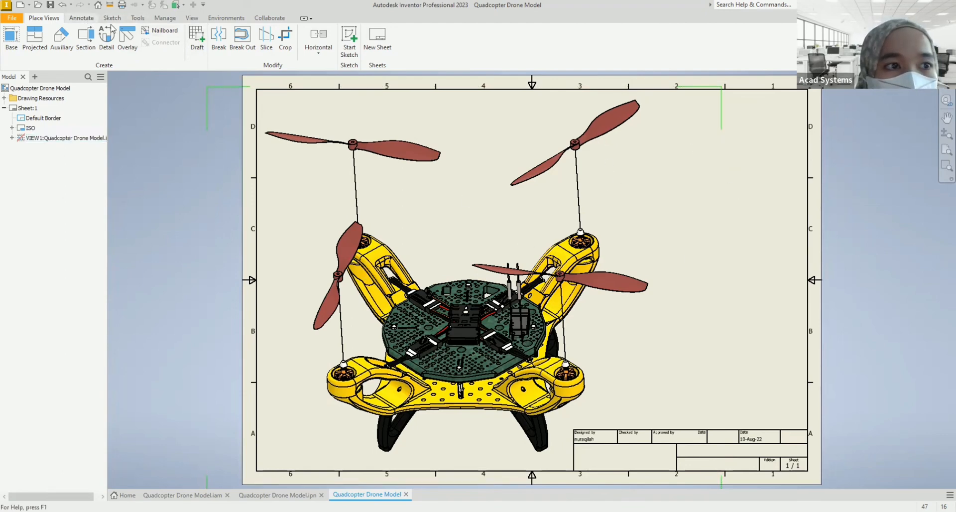
# - Look over the drawing annotation tools, review the drone assembly and presentation documents, and return to the drawing
pyautogui.click(81, 18)
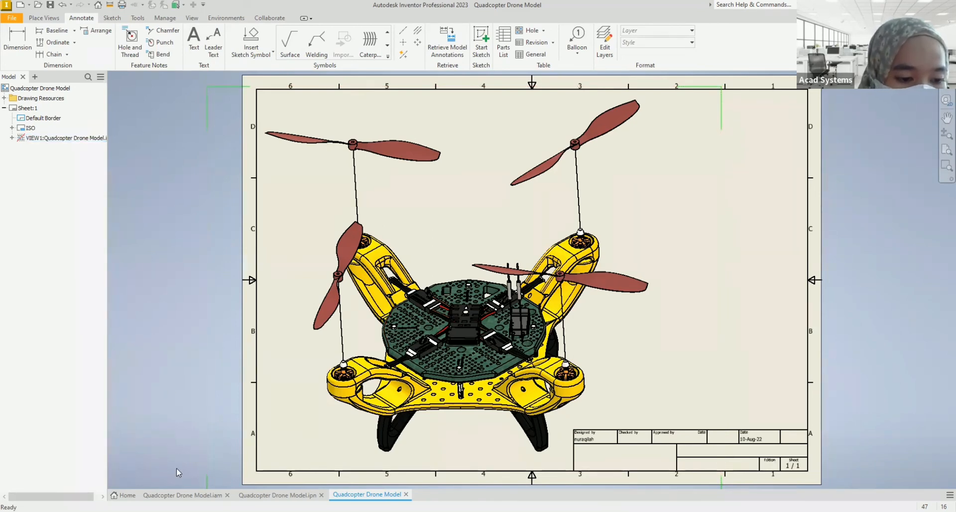
pyautogui.click(172, 494)
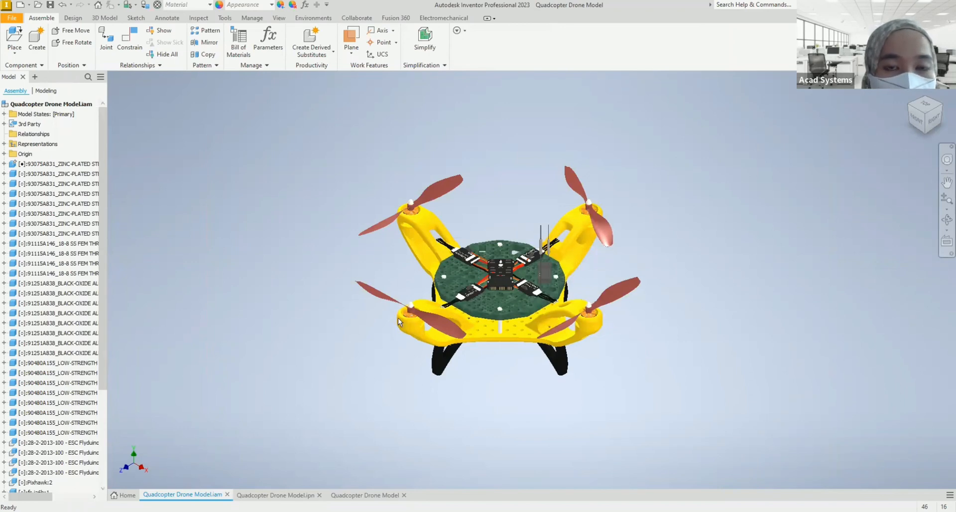
pyautogui.click(250, 493)
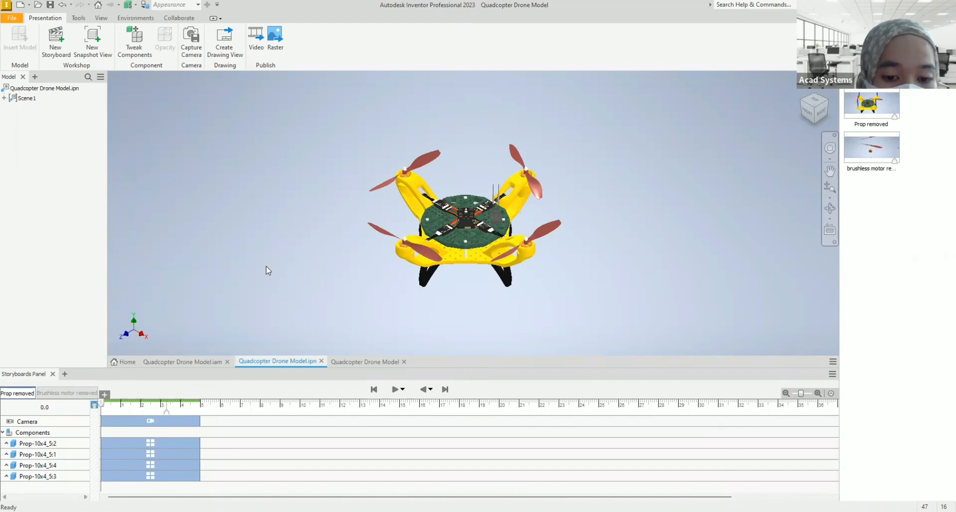
pyautogui.click(352, 365)
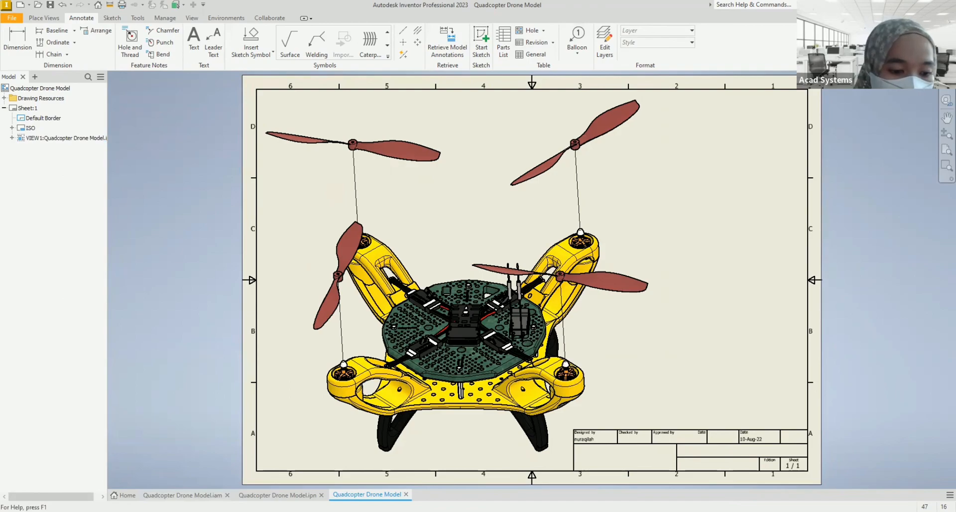
# - Switch to the Chrome browser, open acadsystems.com and look over its home page
pyautogui.click(416, 456)
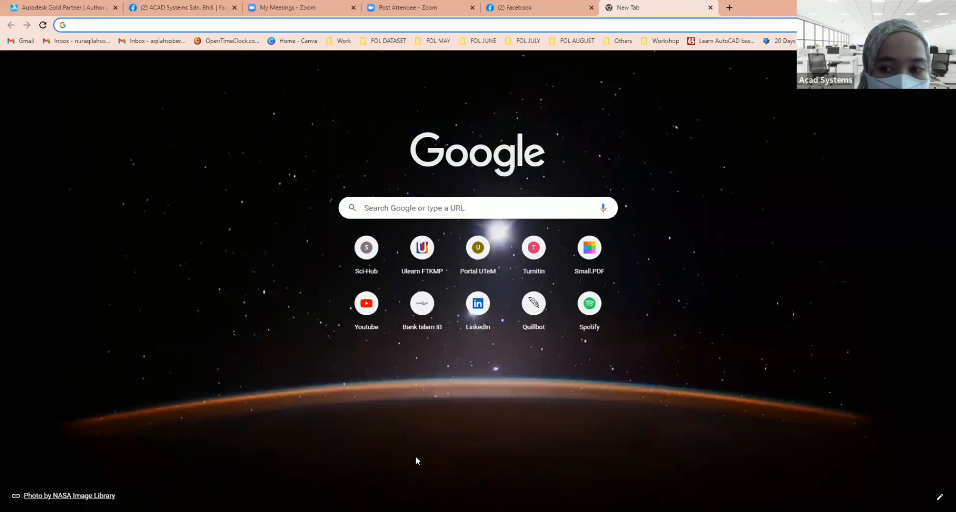
pyautogui.click(835, 179)
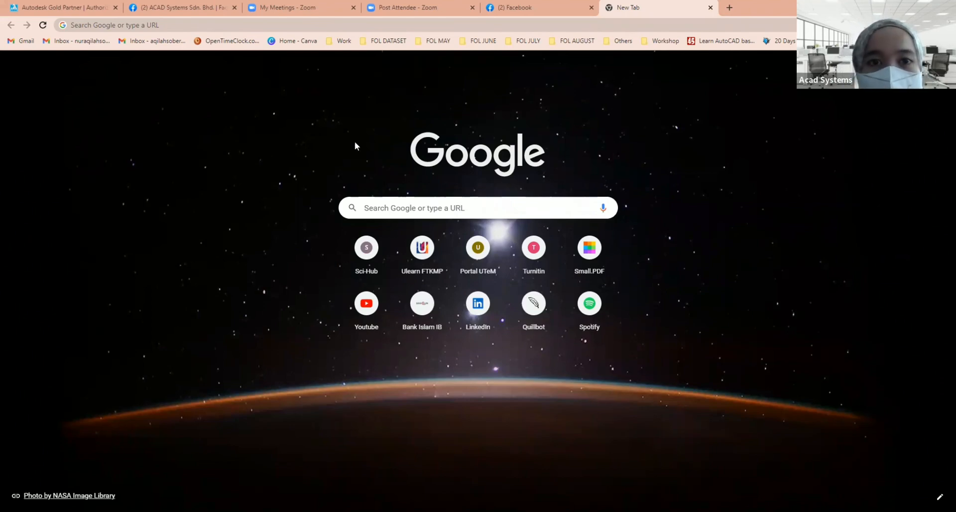
pyautogui.click(162, 27)
pyautogui.write('acadsys')
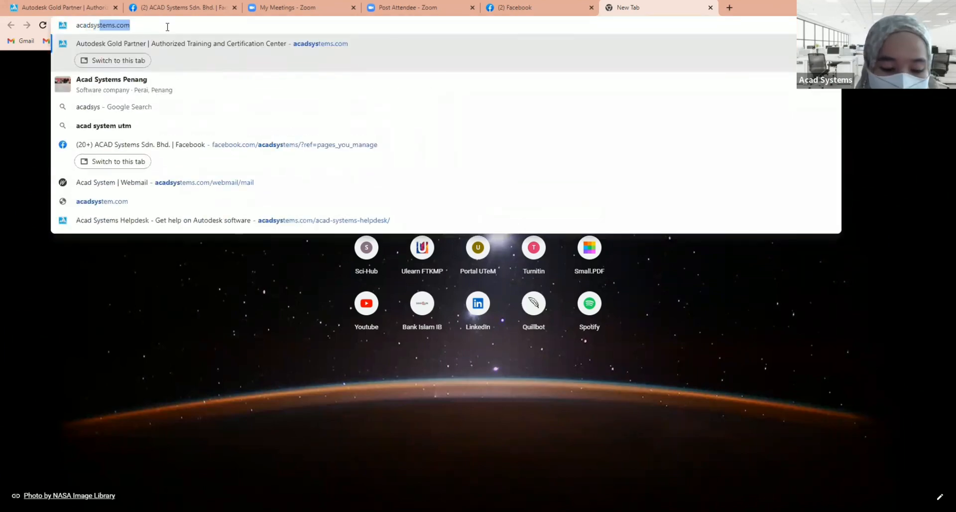
pyautogui.write('tem')
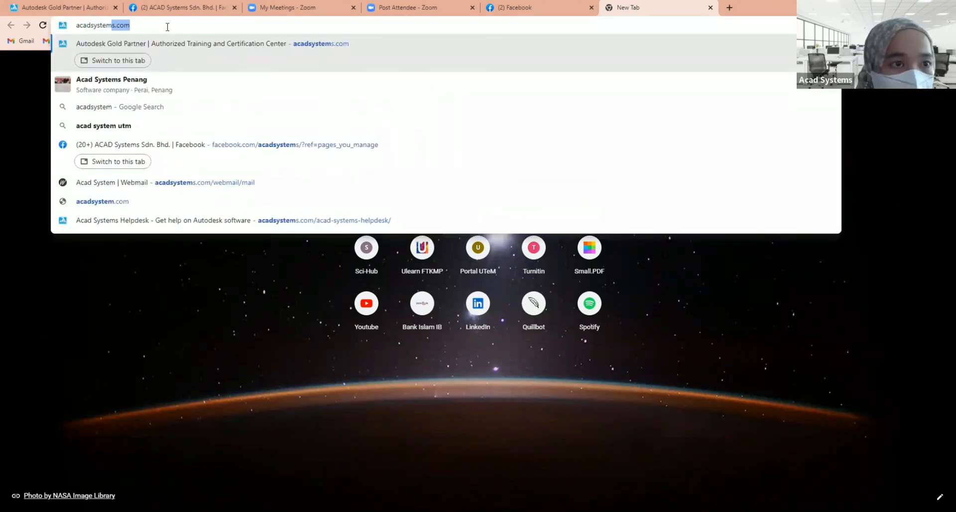
pyautogui.write('s.com')
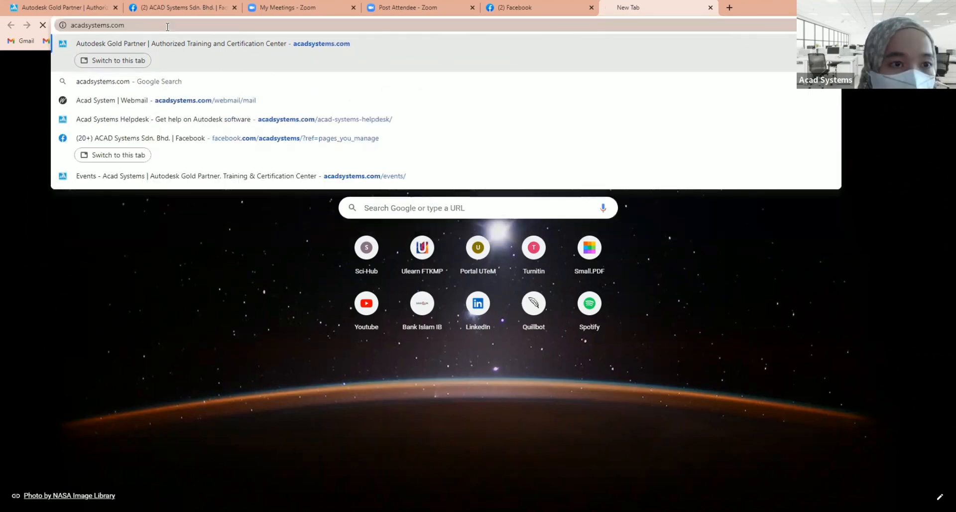
pyautogui.press('Return')
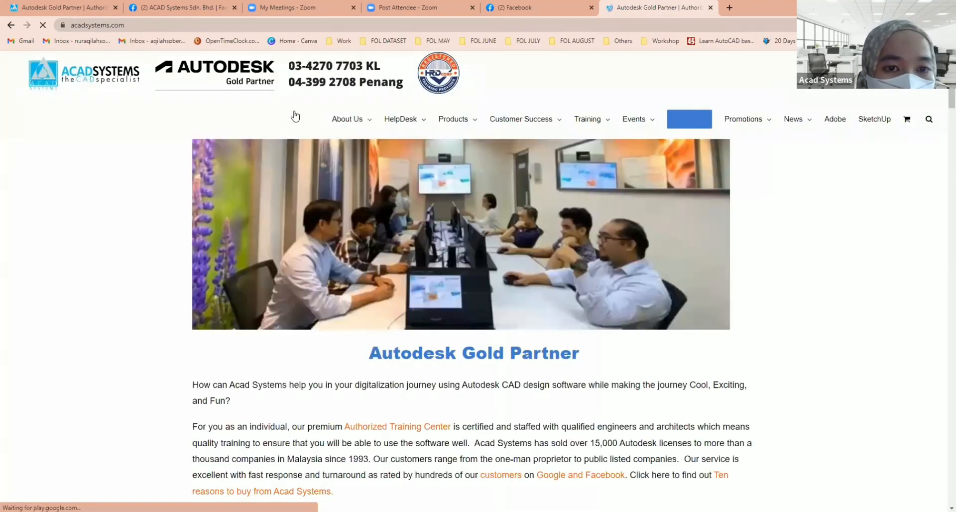
pyautogui.scroll(-1, 291, 418)
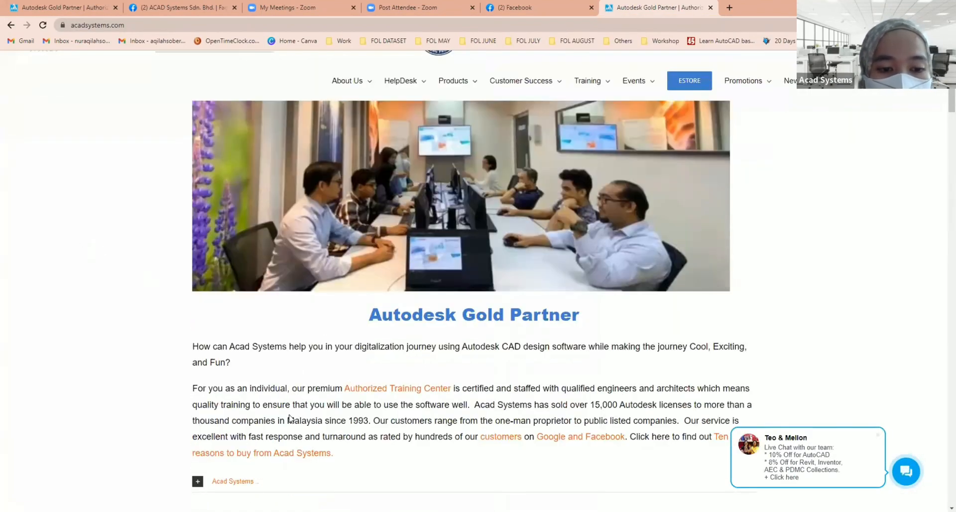
# - Look over the Acad Systems home page, including the latest promotions and news and the upcoming online lessons, workshops and webinars
pyautogui.scroll(-1, 282, 373)
pyautogui.scroll(1, 276, 369)
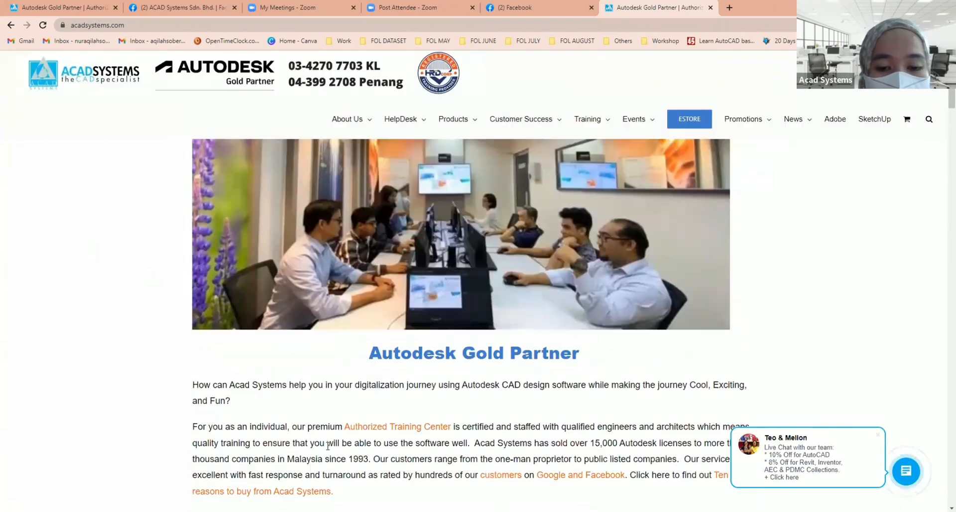
pyautogui.scroll(-2, 409, 427)
pyautogui.scroll(-5, 395, 425)
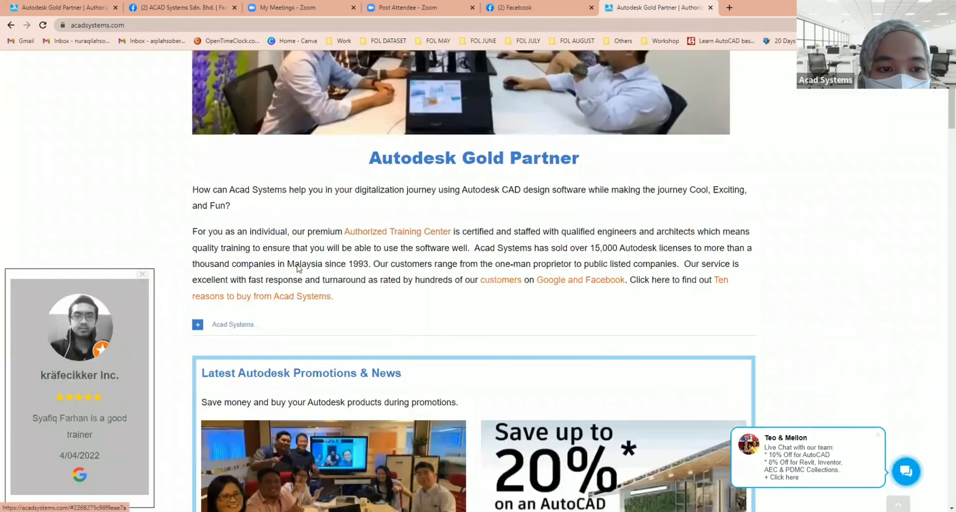
pyautogui.scroll(-3, 421, 385)
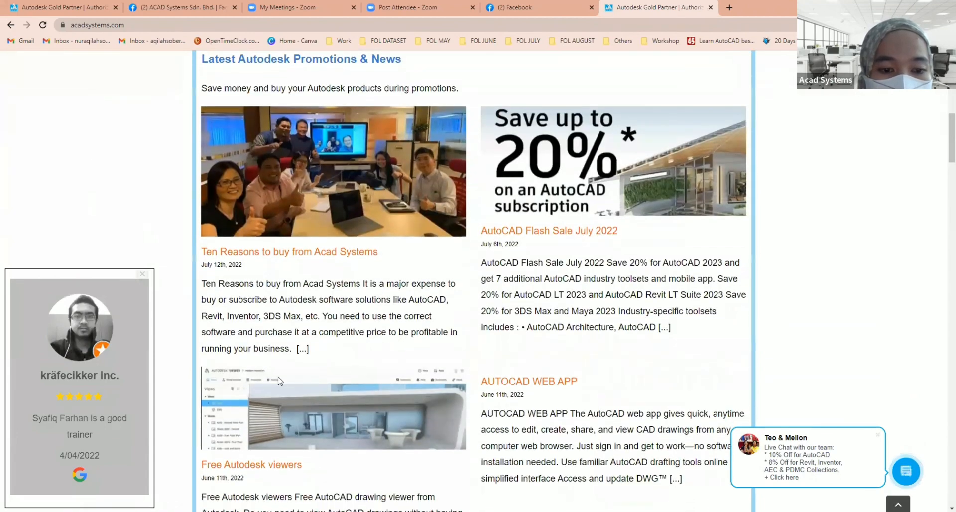
pyautogui.scroll(-3, 279, 381)
pyautogui.scroll(-15, 412, 381)
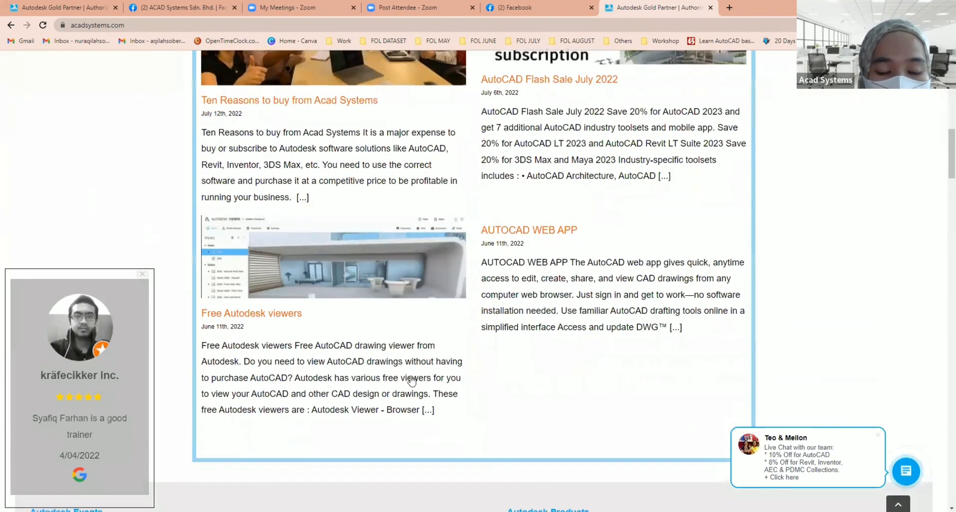
pyautogui.scroll(-6, 530, 204)
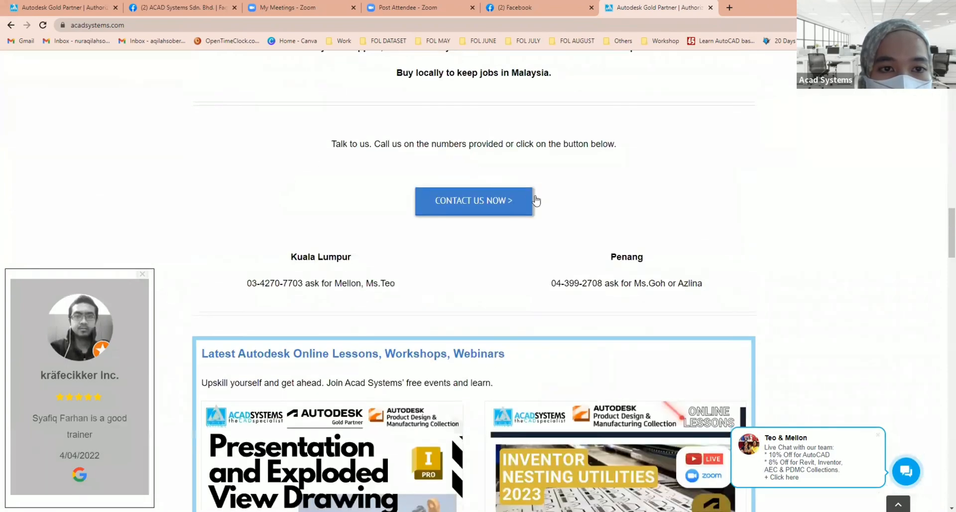
pyautogui.scroll(-1, 144, 279)
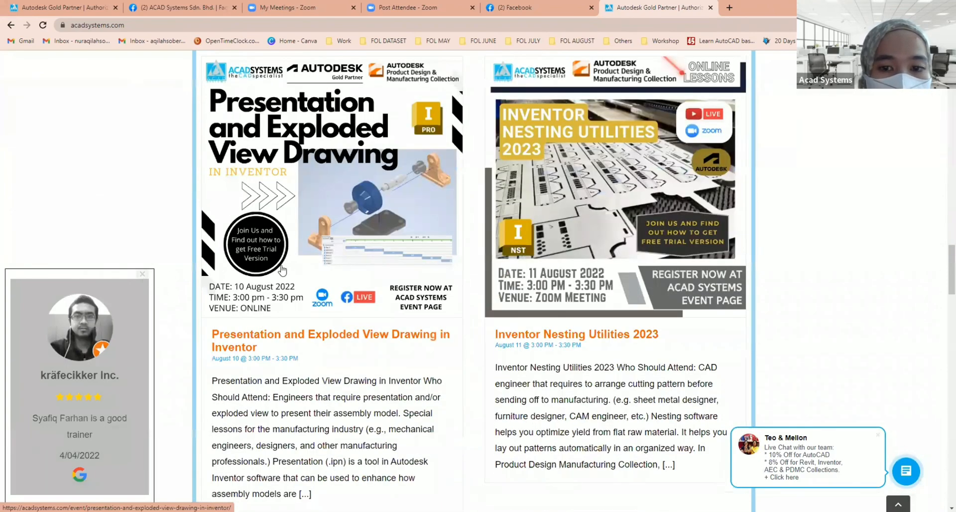
pyautogui.scroll(3, 446, 271)
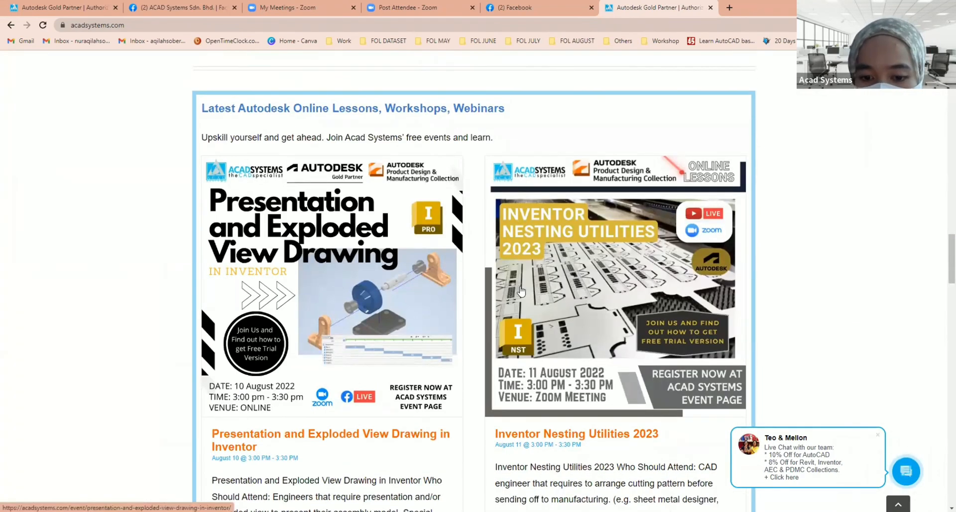
pyautogui.scroll(-1, 576, 383)
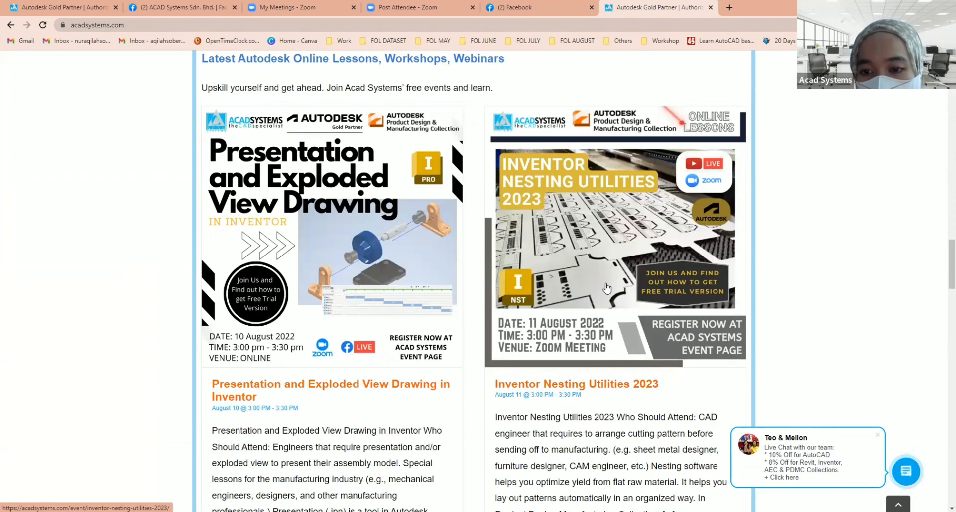
# - Open the Inventor Nesting Utilities 2023 event page, review its RSVP section and lesson details, and go back to the home page
pyautogui.click(611, 229)
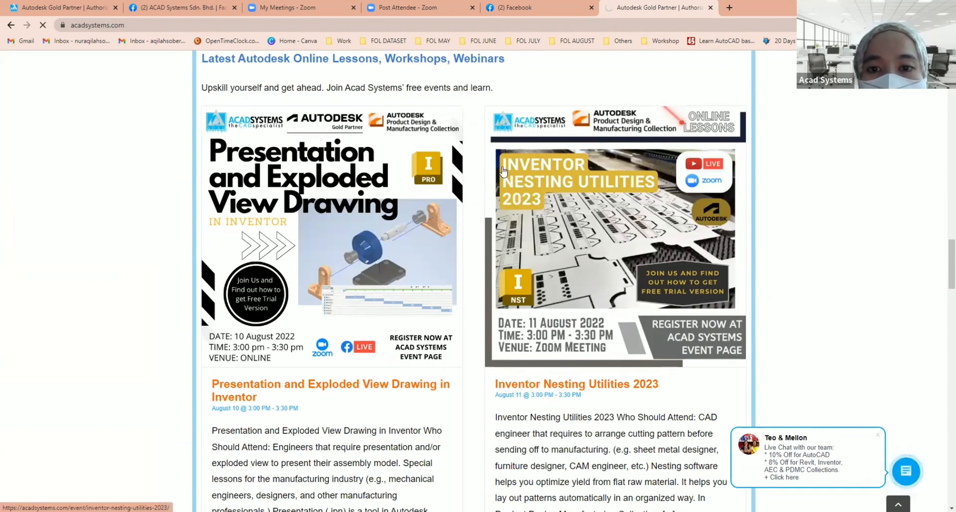
pyautogui.scroll(-5, 246, 396)
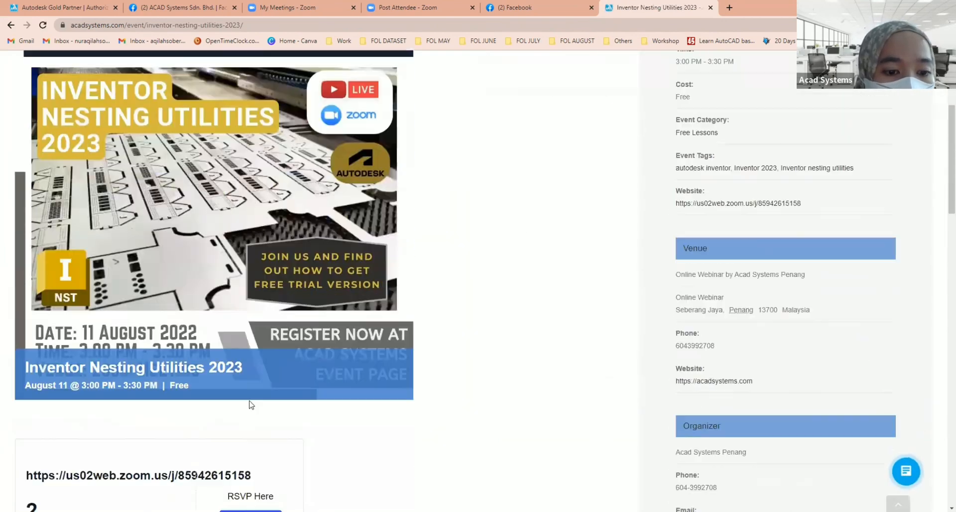
pyautogui.scroll(-3, 242, 392)
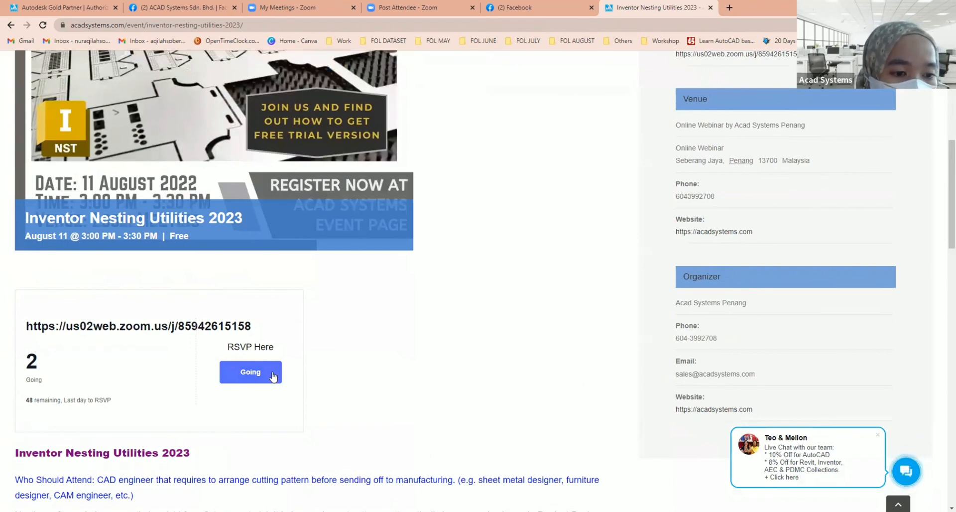
pyautogui.scroll(-4, 108, 398)
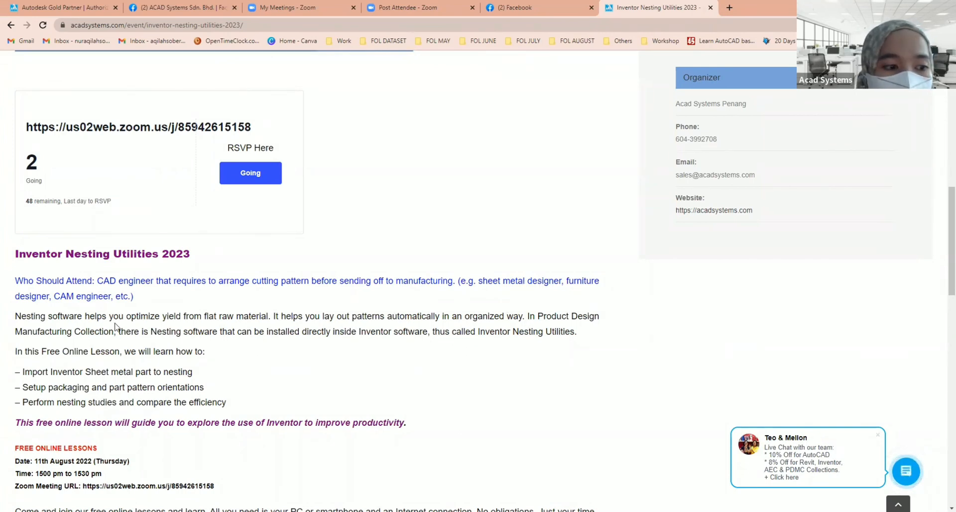
pyautogui.scroll(5, 121, 315)
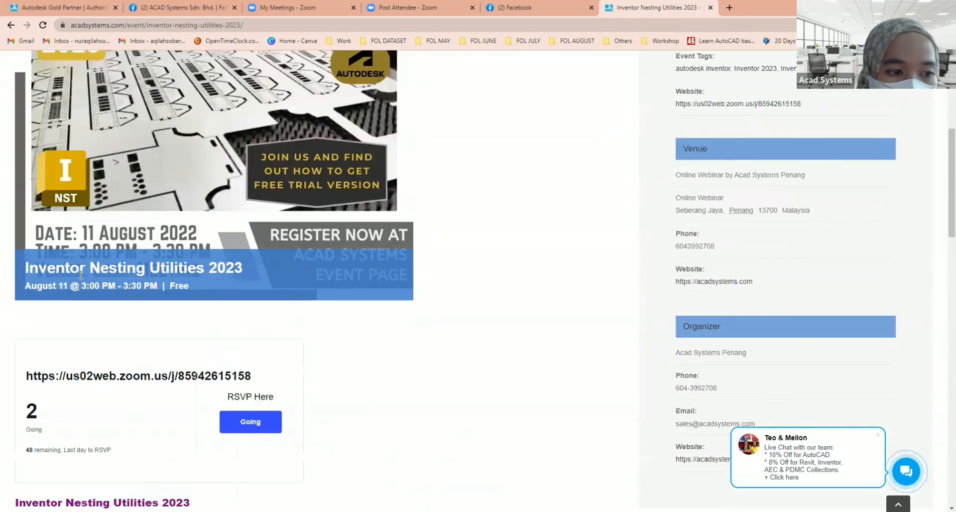
pyautogui.scroll(2, 106, 271)
pyautogui.scroll(2, 152, 262)
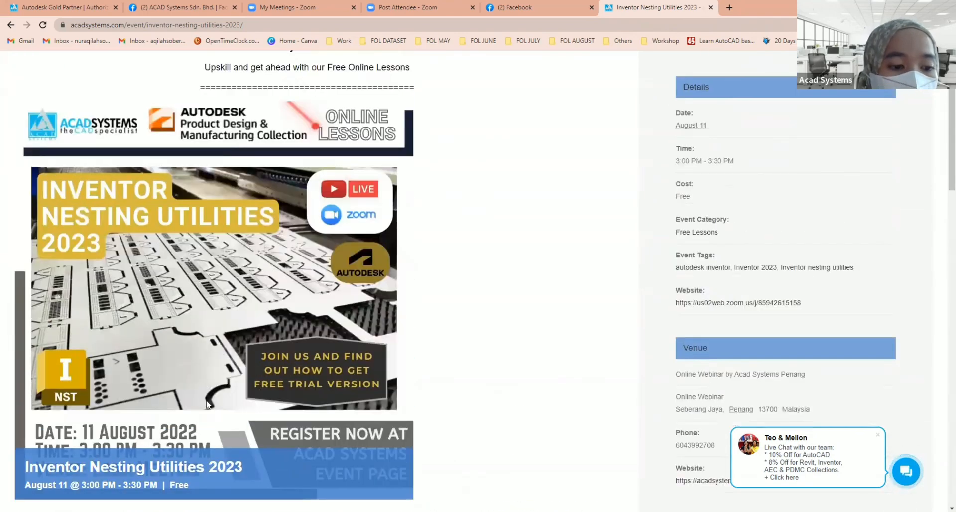
pyautogui.scroll(-1, 206, 402)
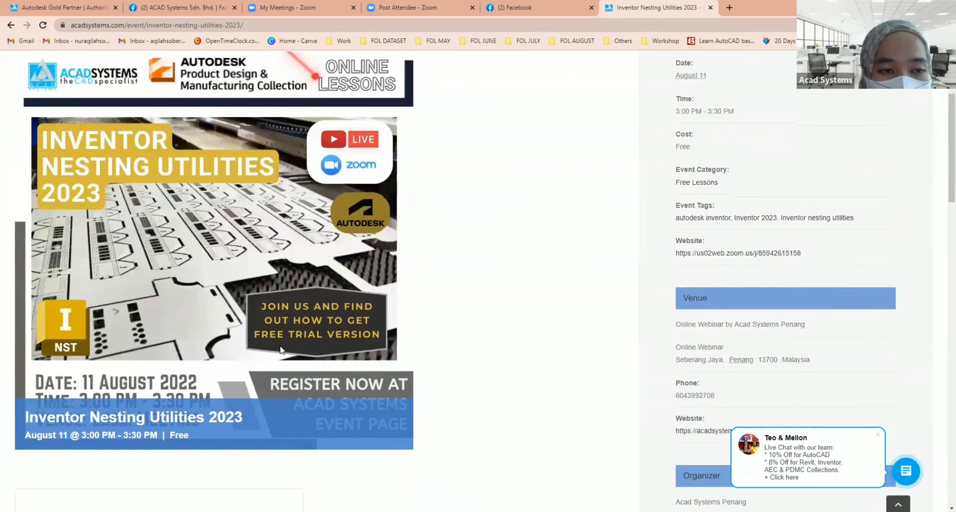
pyautogui.scroll(1, 308, 300)
pyautogui.scroll(2, 308, 299)
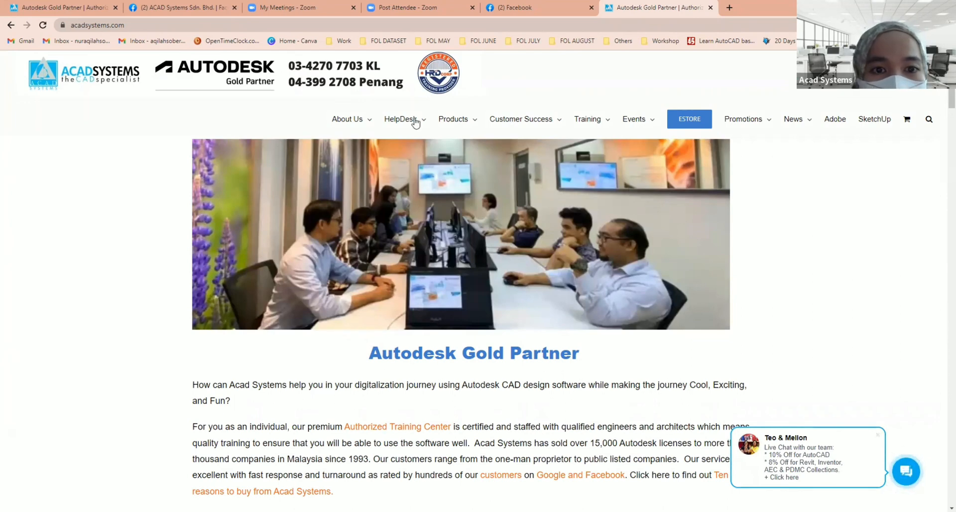
# - Open the helpdesk FAQ article Download & Install AutoCAD and Autodesk Trial Versions
pyautogui.moveTo(403, 122)
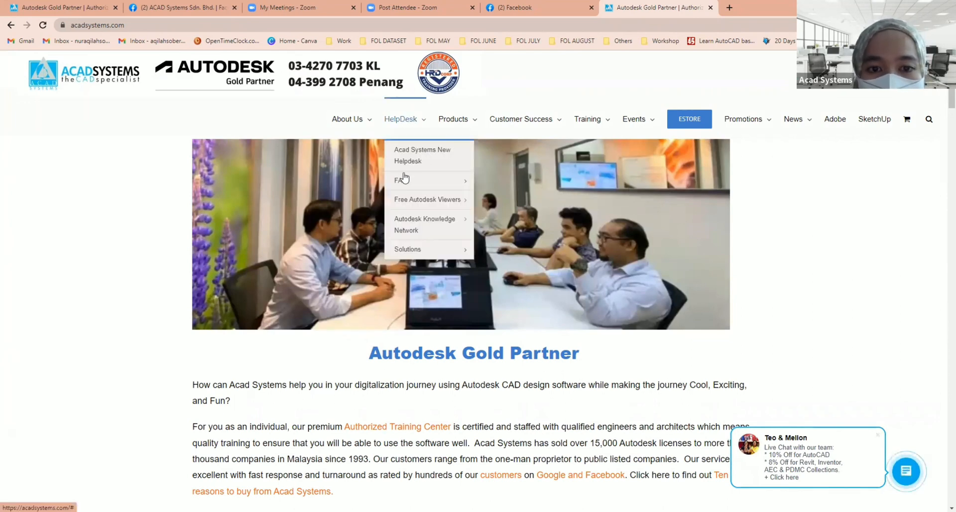
pyautogui.moveTo(427, 182)
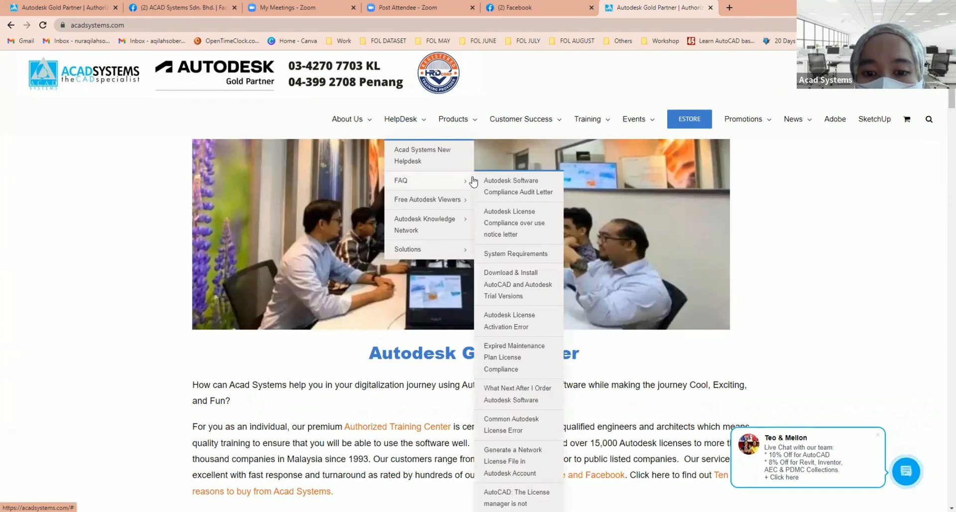
pyautogui.click(518, 287)
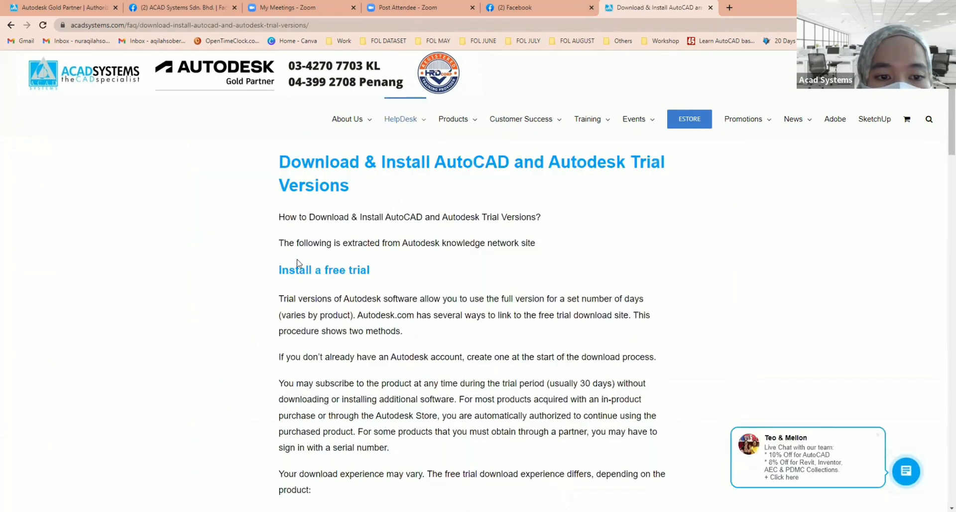
# - Read through the article's sections on free trials, license compliance, downloading a trial and installing the downloaded version
pyautogui.scroll(-6, 348, 348)
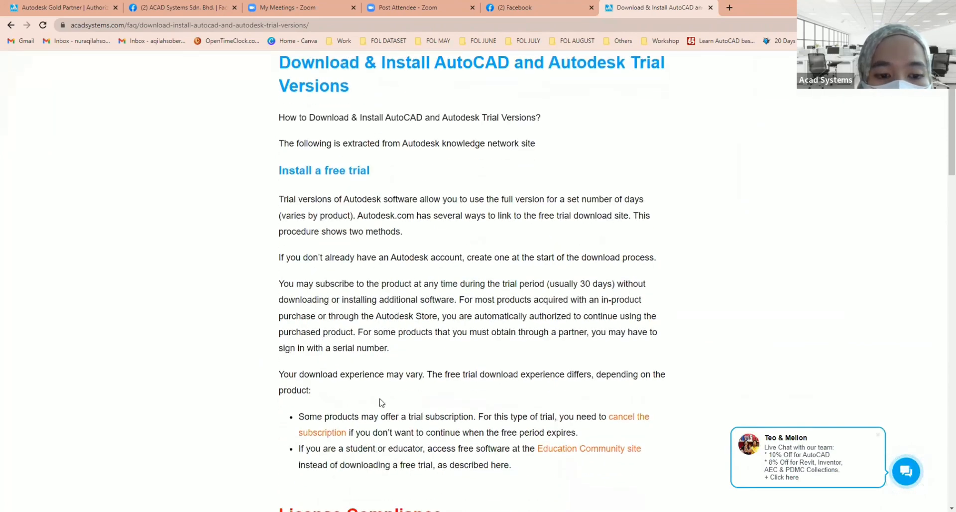
pyautogui.scroll(-3, 420, 270)
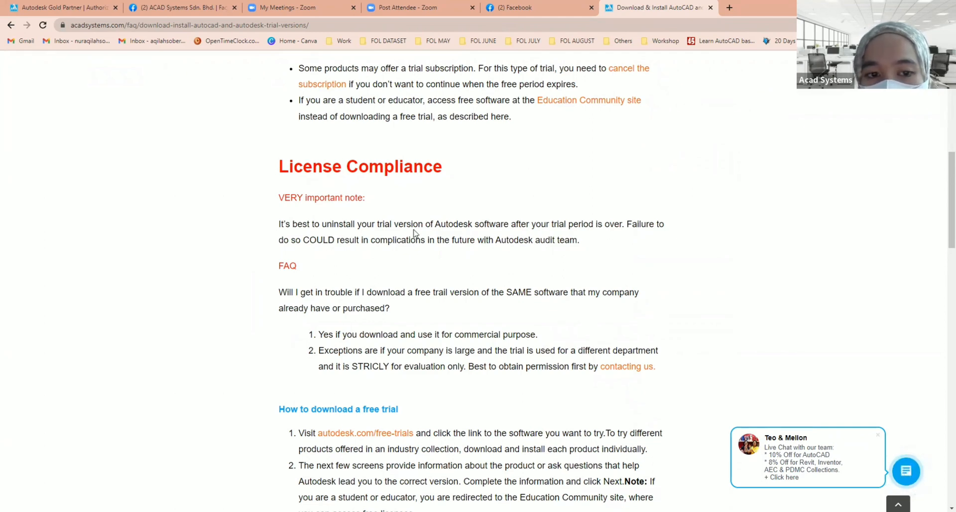
pyautogui.scroll(-4, 412, 257)
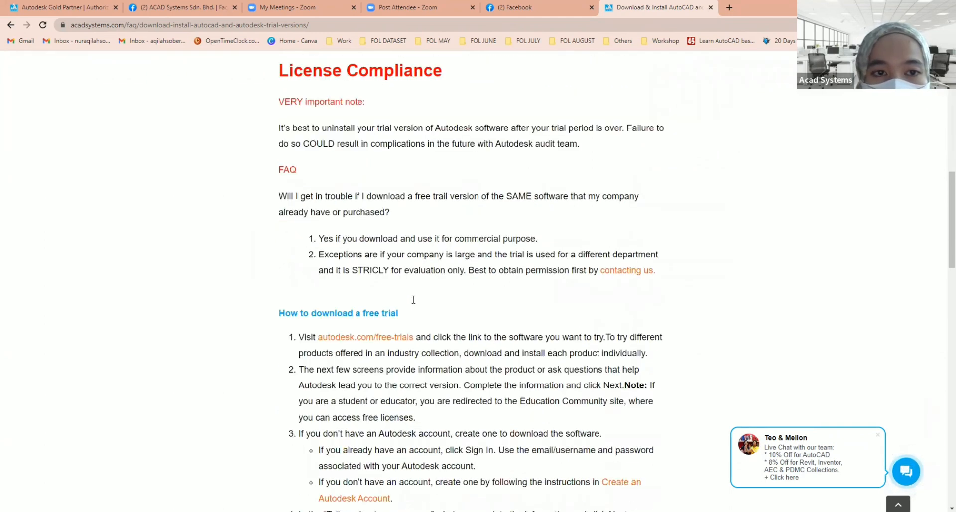
pyautogui.scroll(2, 360, 329)
pyautogui.scroll(1, 320, 311)
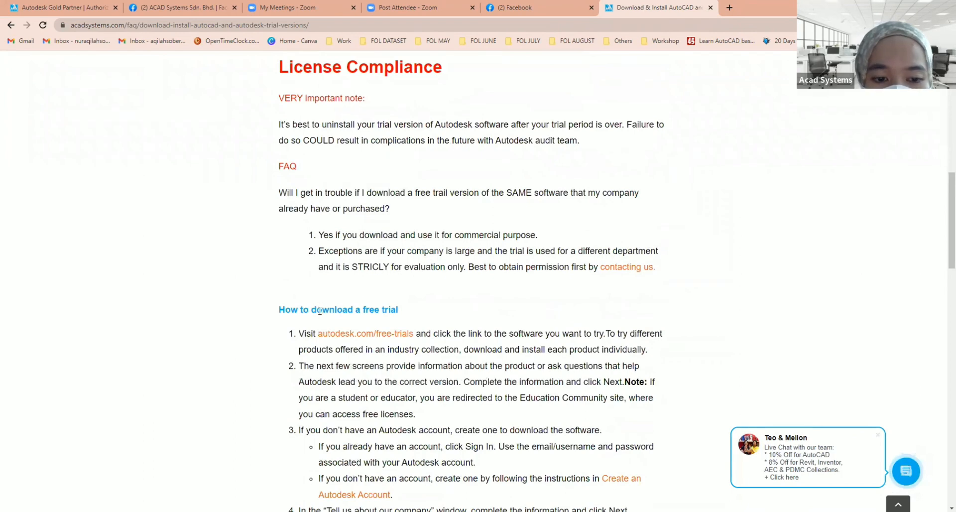
pyautogui.scroll(-1, 320, 308)
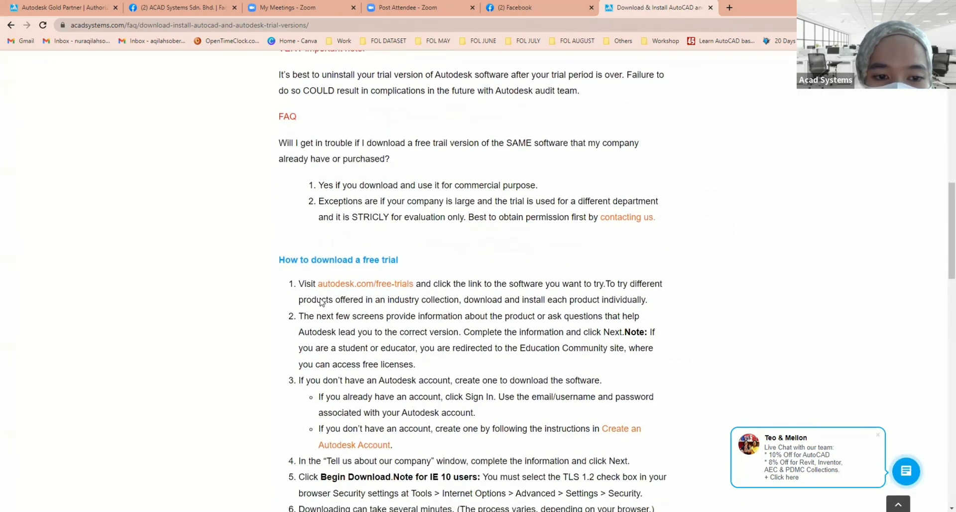
pyautogui.scroll(-2, 321, 302)
pyautogui.scroll(-1, 332, 113)
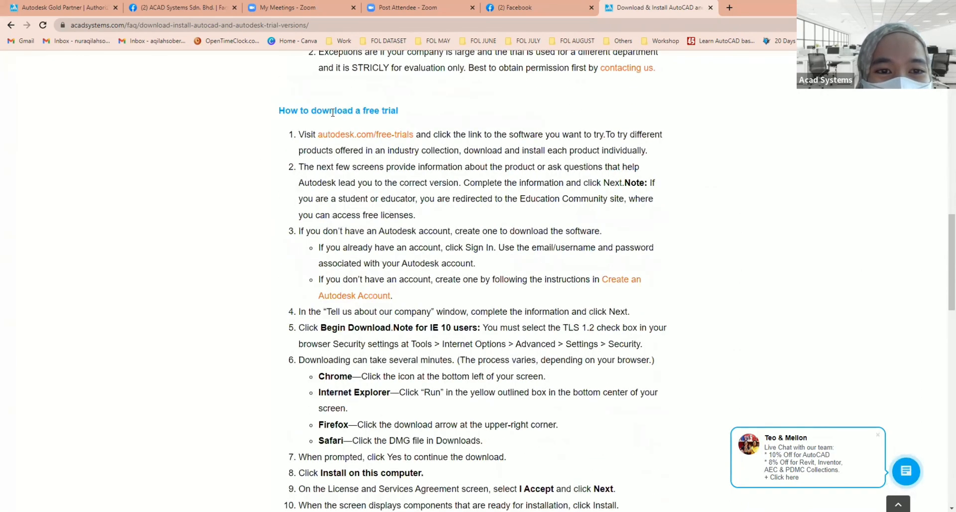
pyautogui.scroll(-4, 321, 284)
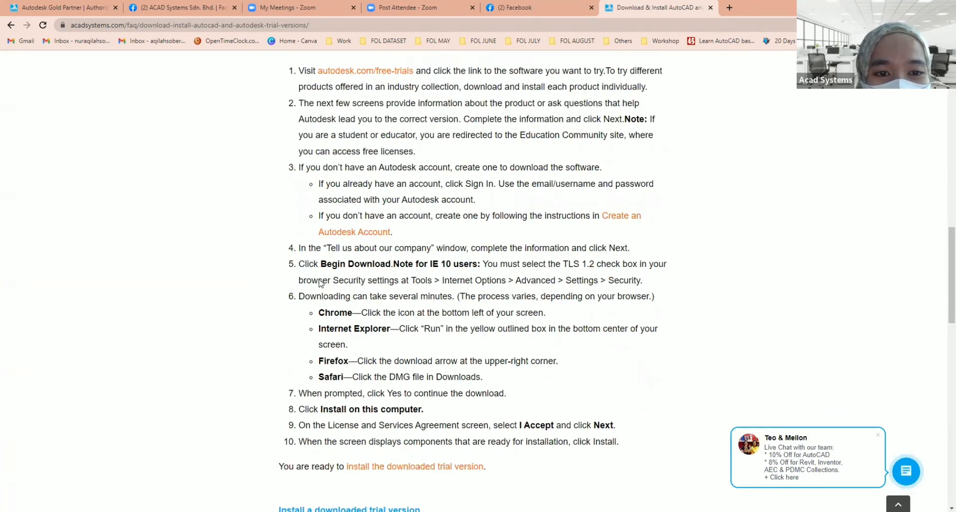
pyautogui.scroll(-1, 469, 330)
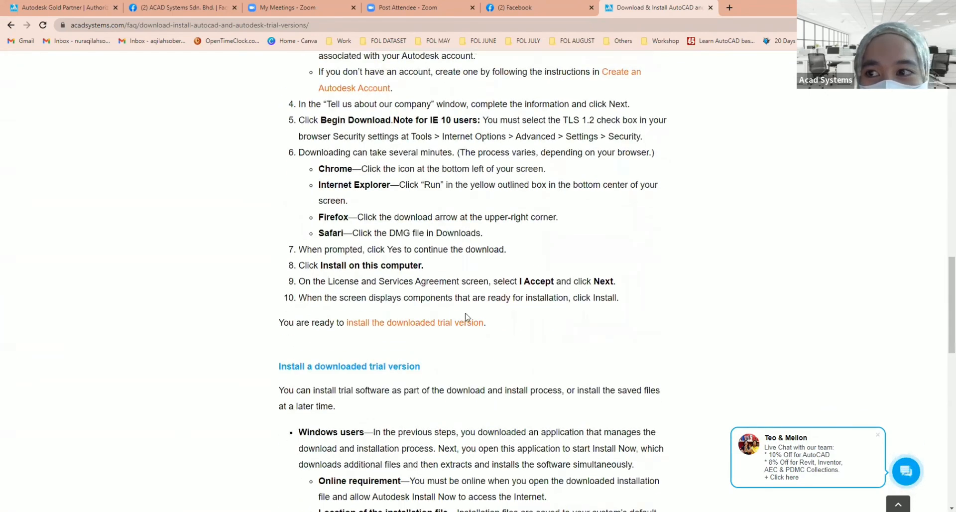
pyautogui.scroll(-4, 521, 212)
pyautogui.scroll(8, 439, 149)
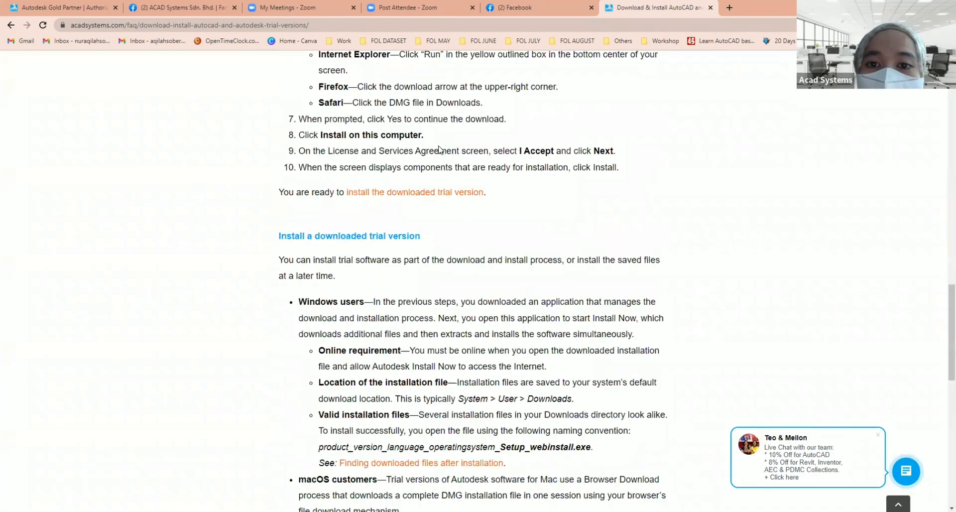
pyautogui.scroll(6, 355, 119)
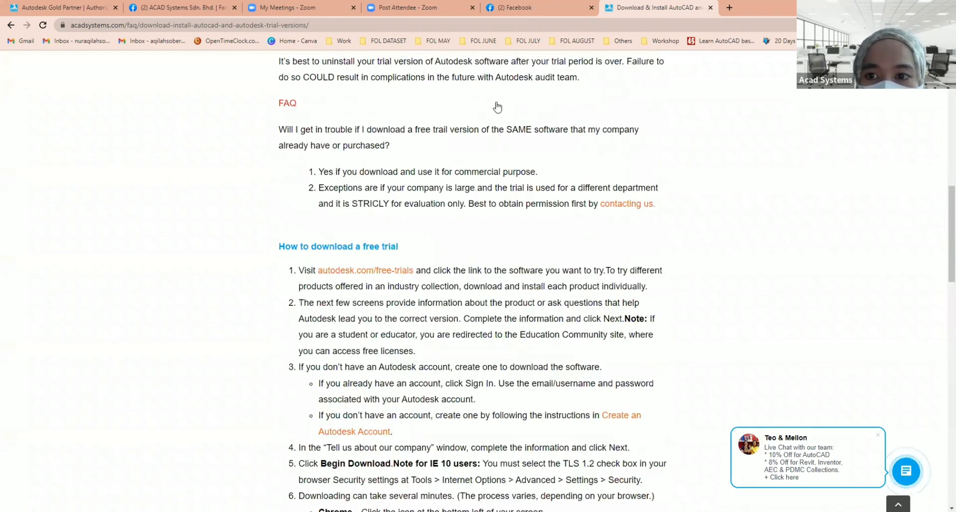
pyautogui.scroll(4, 164, 249)
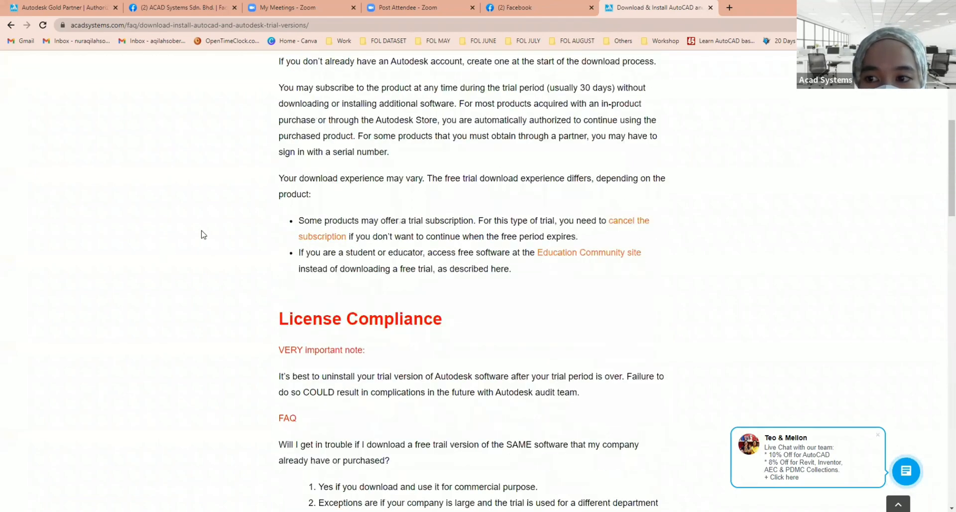
pyautogui.scroll(6, 736, 181)
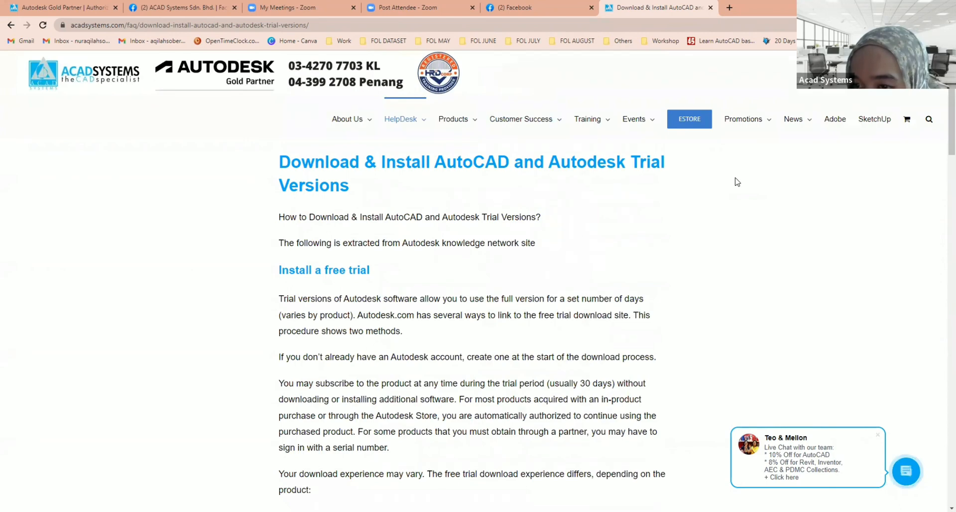
# - View the site's training options and live chat window, then close the chat and dismiss the query form
pyautogui.moveTo(590, 118)
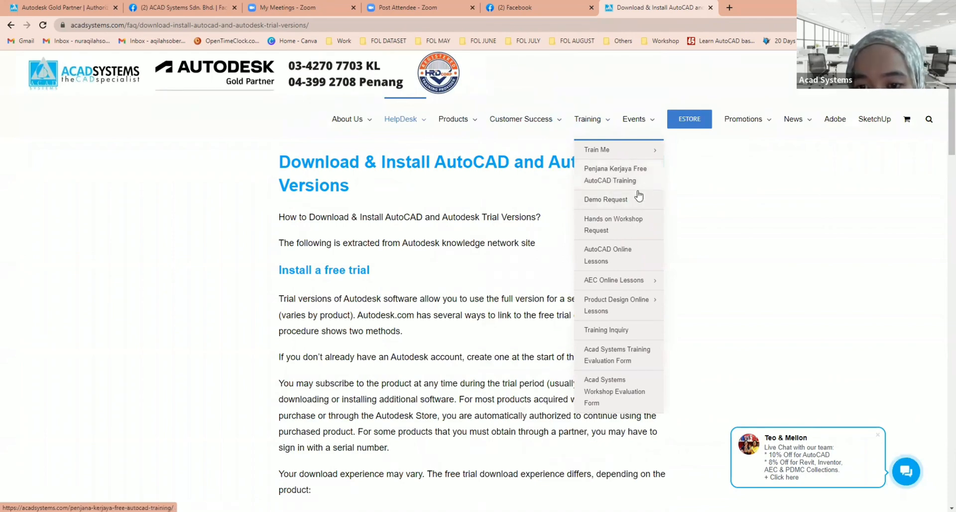
pyautogui.click(906, 471)
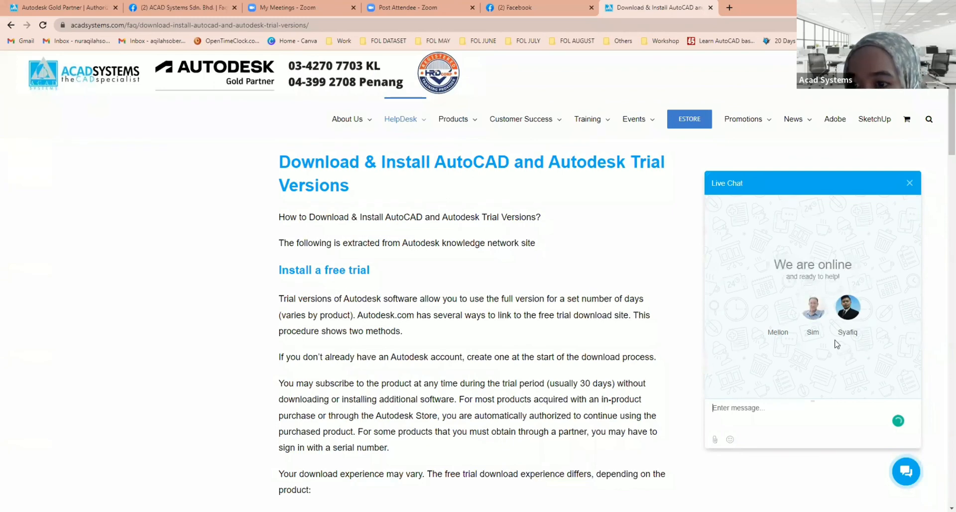
pyautogui.click(909, 183)
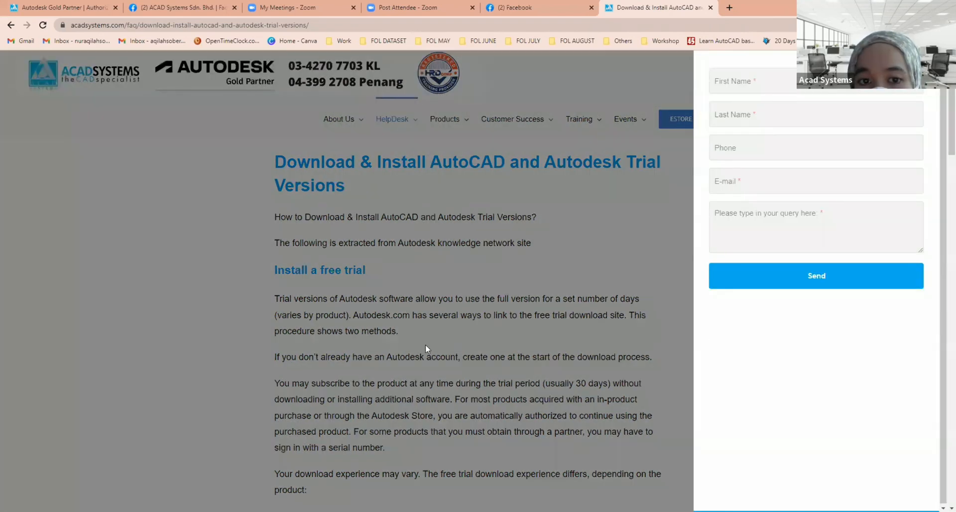
pyautogui.click(418, 274)
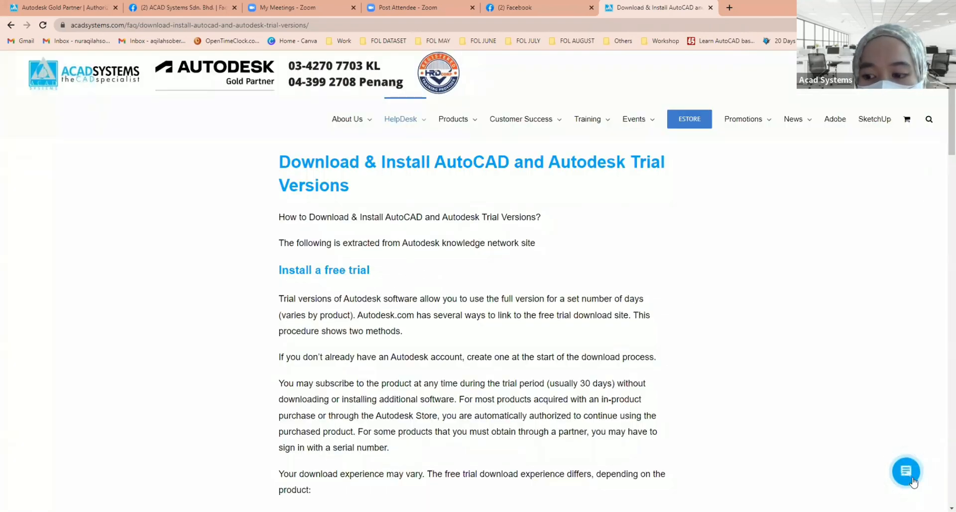
# - Return to the Acad Systems website's home page and open the company's linked YouTube channel
pyautogui.click(106, 78)
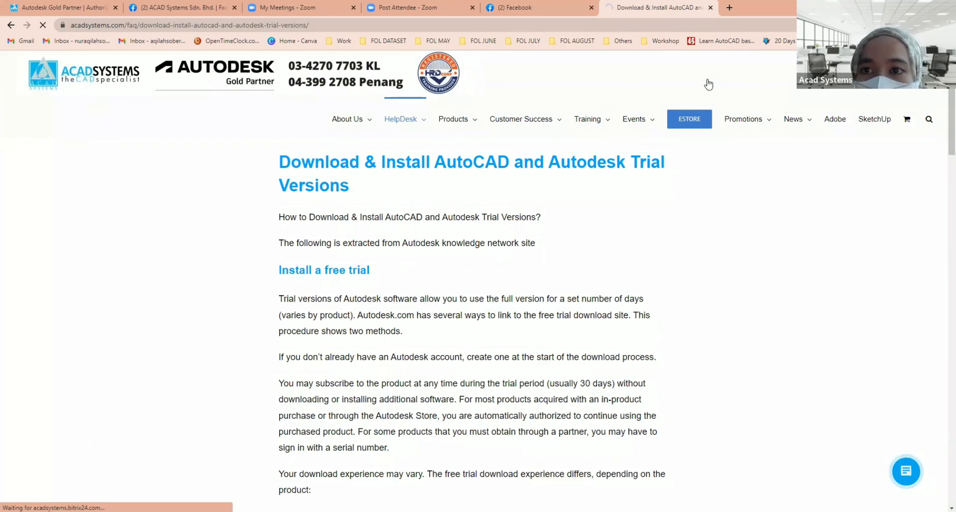
pyautogui.scroll(-15, 942, 476)
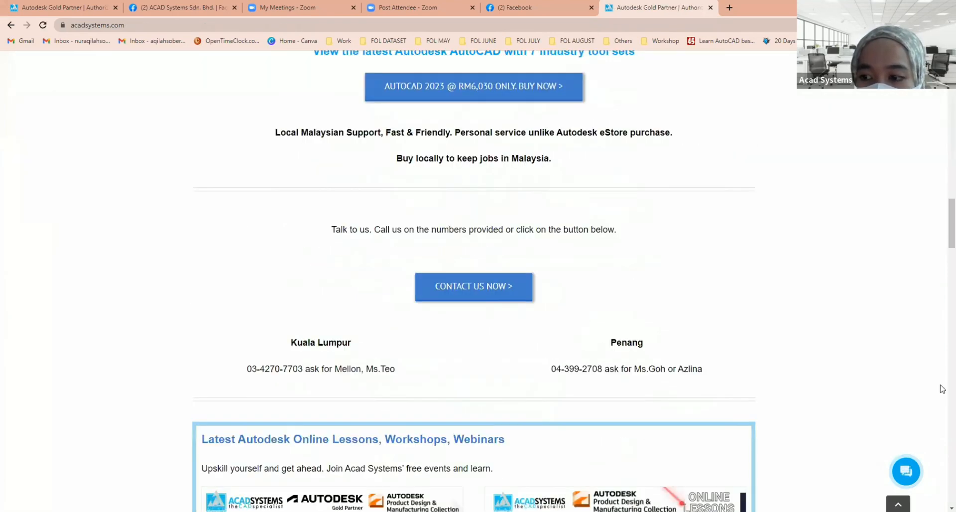
pyautogui.scroll(-10, 942, 476)
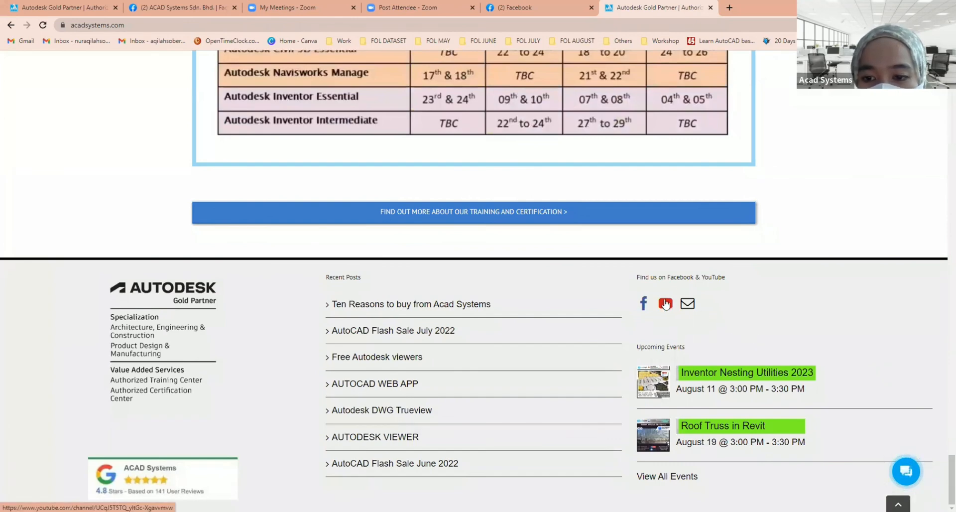
pyautogui.click(665, 303)
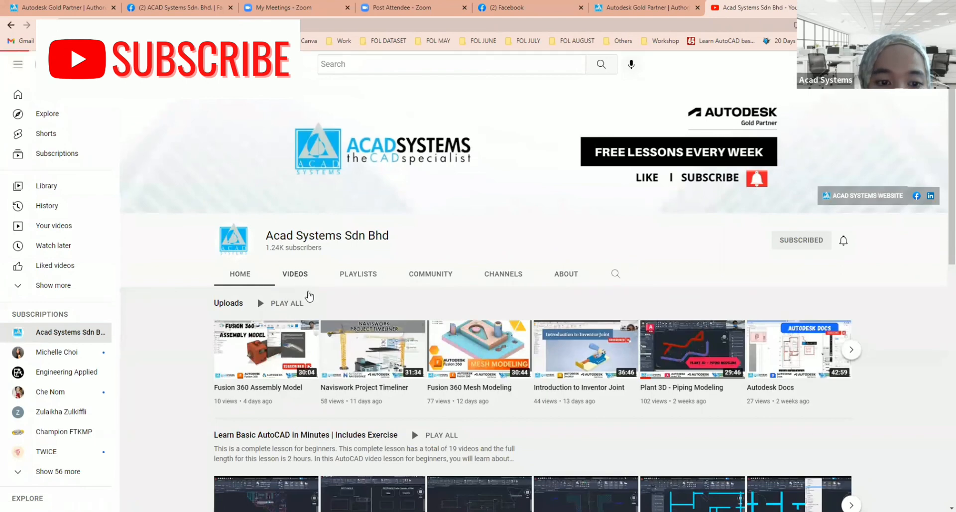
# - Display the Acad Systems channel's uploaded videos and look through the available software lessons
pyautogui.click(295, 275)
pyautogui.scroll(-1, 215, 300)
pyautogui.scroll(-1, 207, 319)
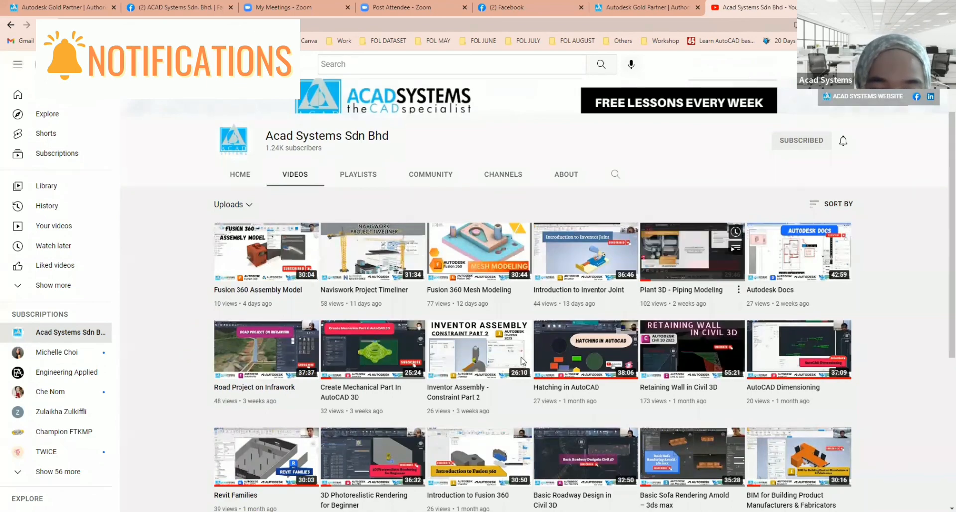
pyautogui.scroll(-3, 458, 385)
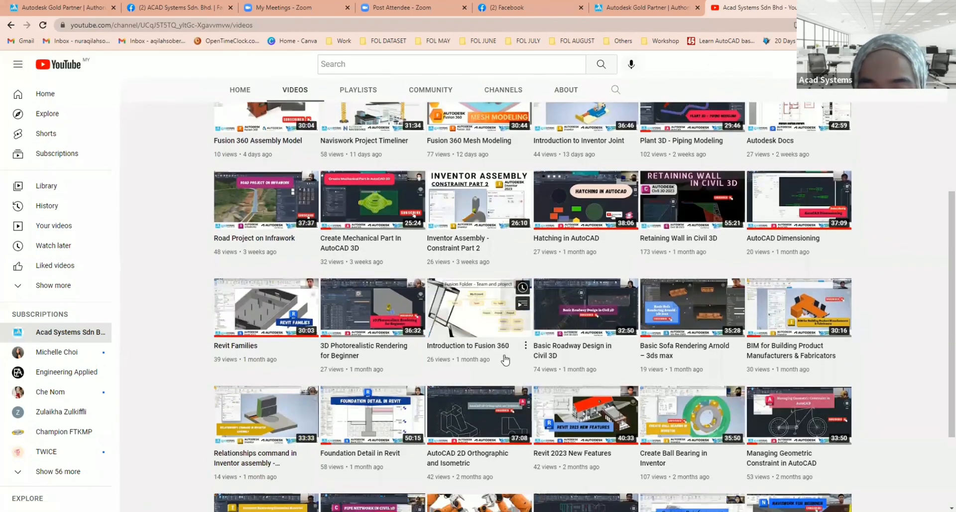
pyautogui.scroll(2, 561, 371)
pyautogui.scroll(5, 561, 371)
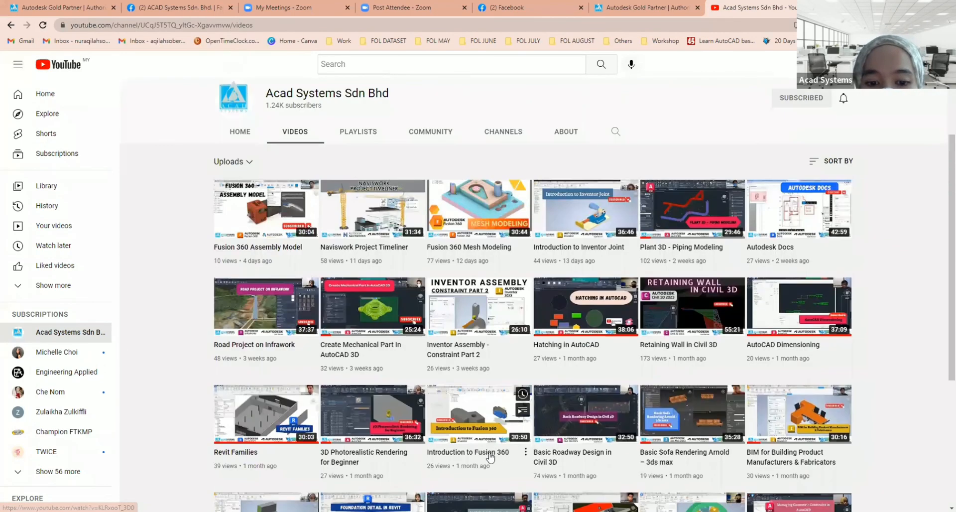
pyautogui.scroll(-4, 159, 373)
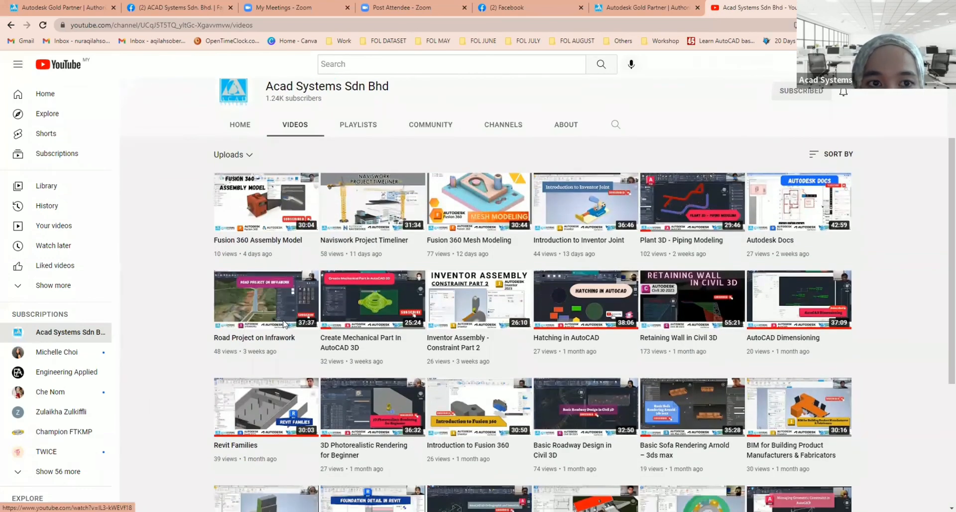
pyautogui.scroll(3, 150, 302)
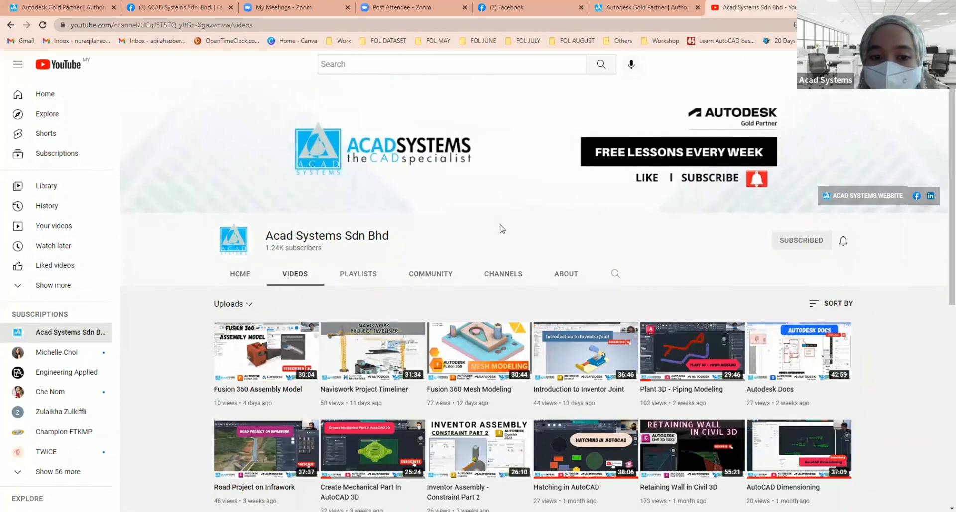
pyautogui.scroll(-2, 502, 229)
pyautogui.scroll(2, 518, 228)
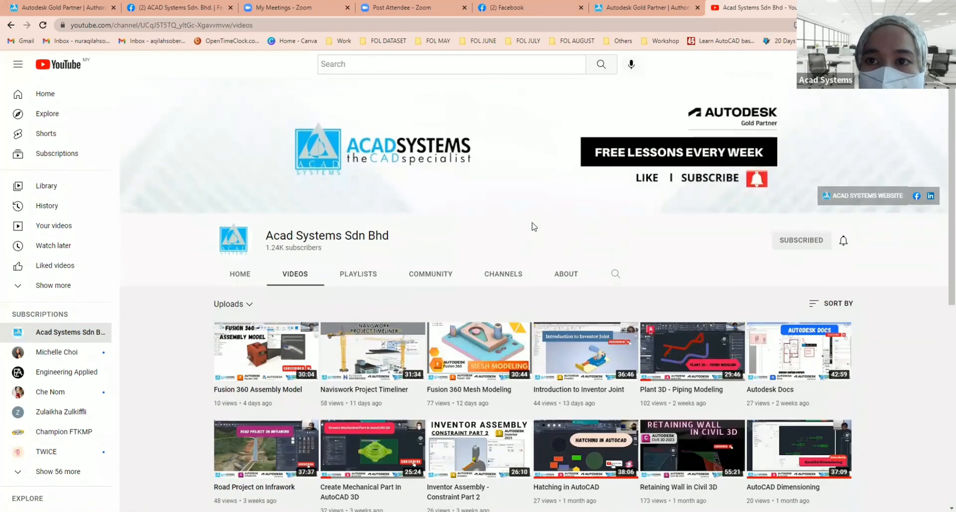